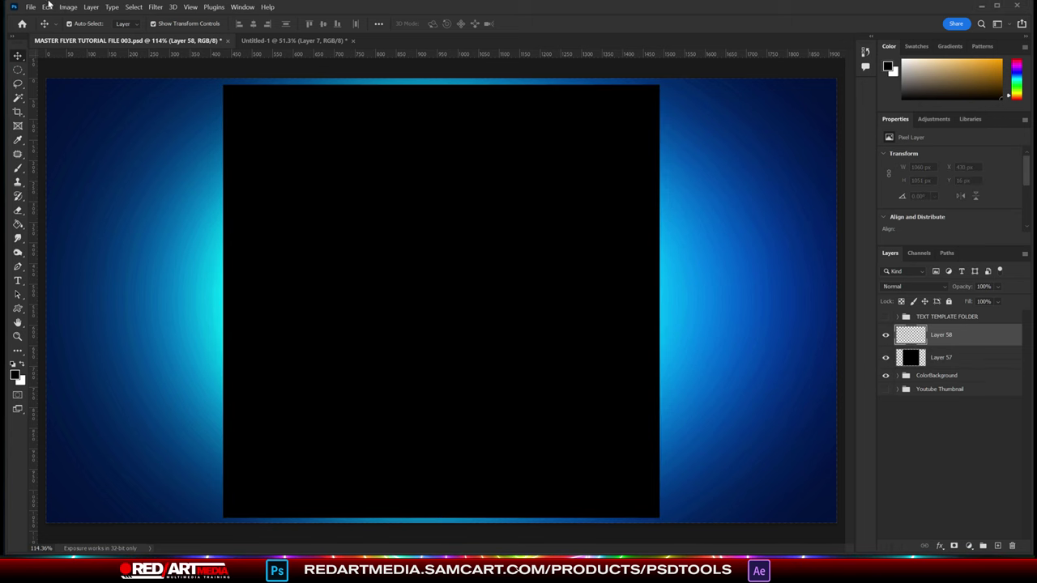
- Place the model photo over the black panel and boost its contrast with Levels 22 / 0.86 / 240
click(30, 6)
click(81, 223)
scroll(518, 292, down, 3)
double_click(642, 417)
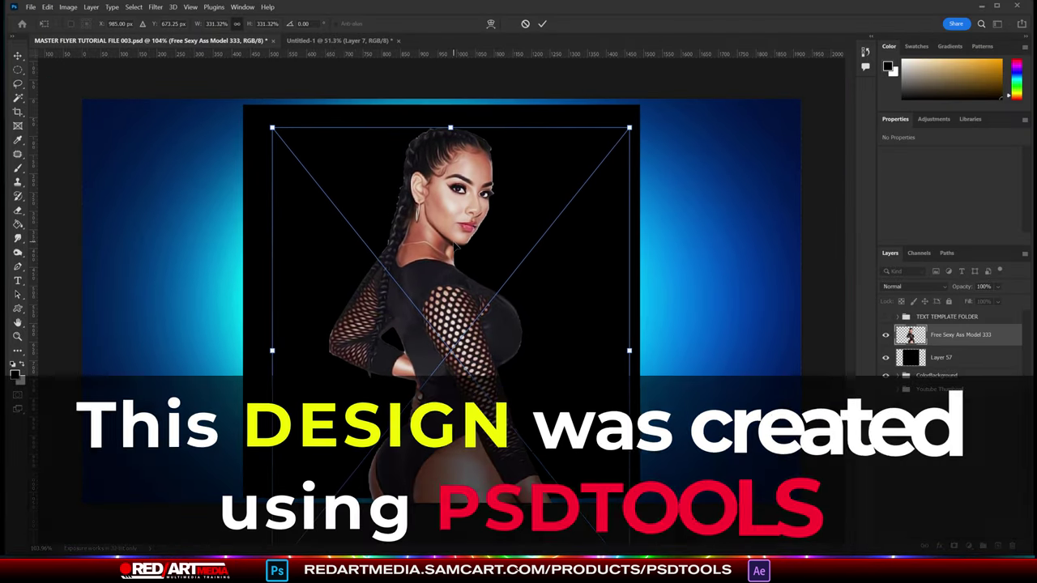
click(68, 7)
click(290, 51)
drag(684, 288, 798, 291)
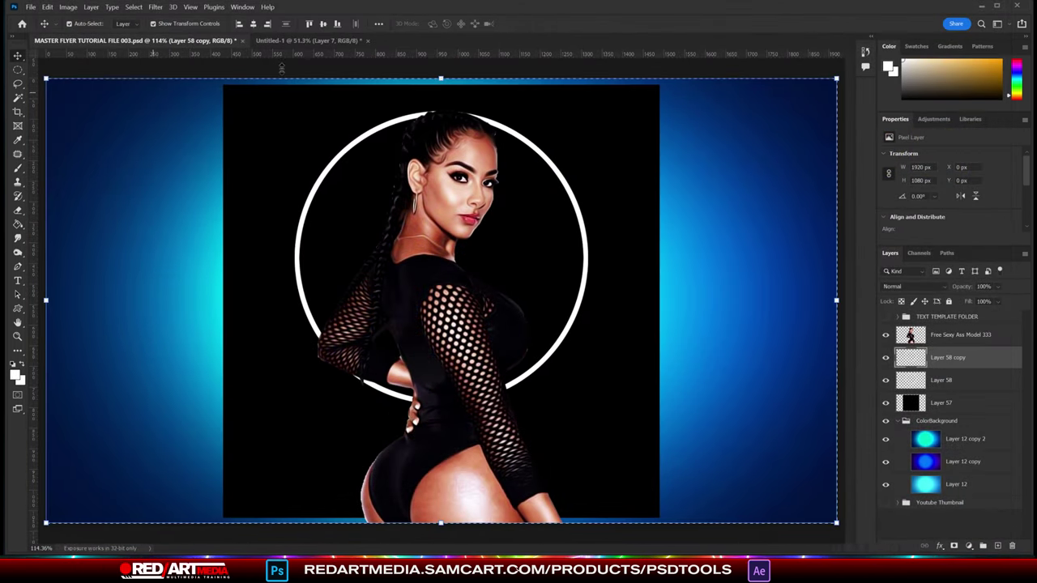
- Shrink the ring copy into a smaller inner circle and paste the outer ring's layer style onto it
drag(281, 68, 439, 162)
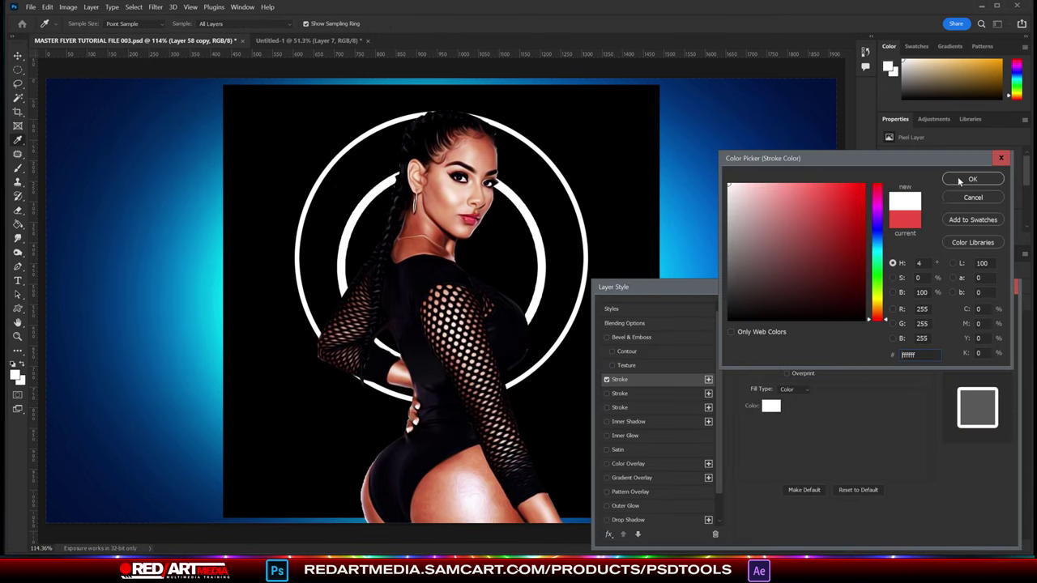
key(Return)
right_click(894, 375)
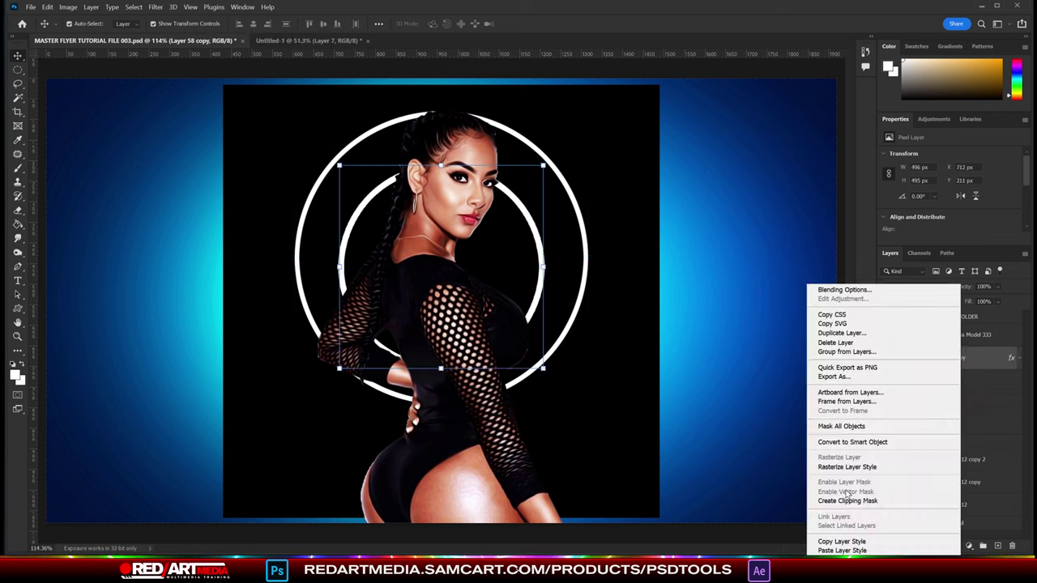
key(Escape)
right_click(940, 358)
click(889, 494)
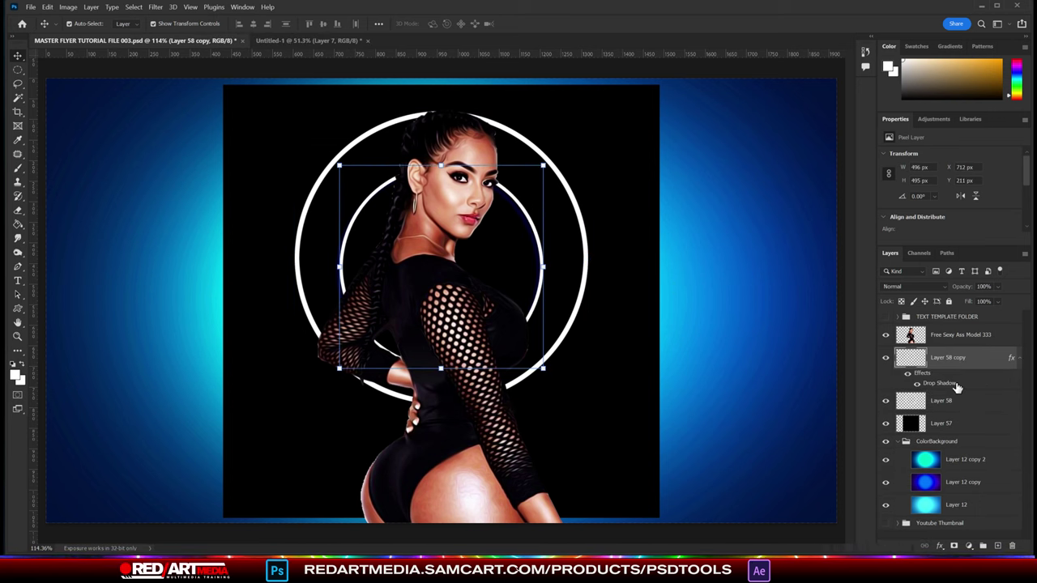
- Set the inner ring's stroke to white and clear the outer ring's outline and shadow effects
double_click(932, 384)
click(770, 405)
key(Return)
key(Return)
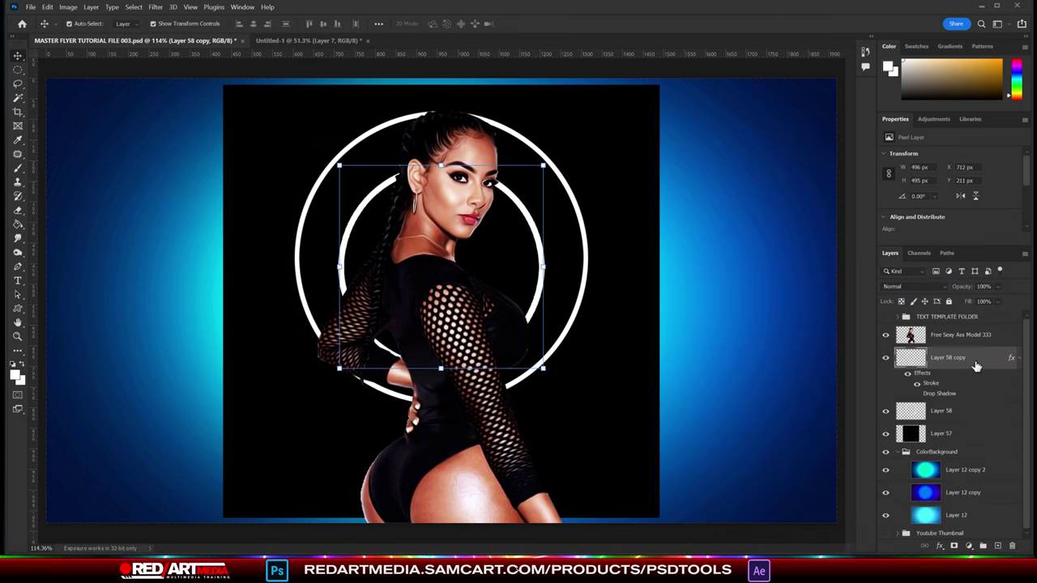
double_click(940, 411)
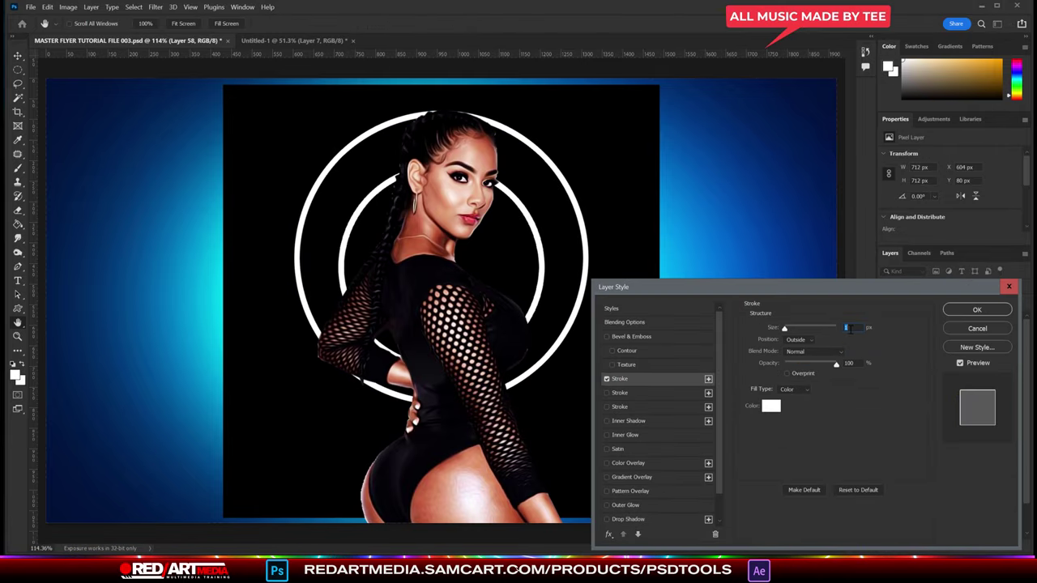
click(976, 308)
- Rasterize the inner ring's effects into pixels and add a new empty layer
click(950, 357)
key(ctrl+e)
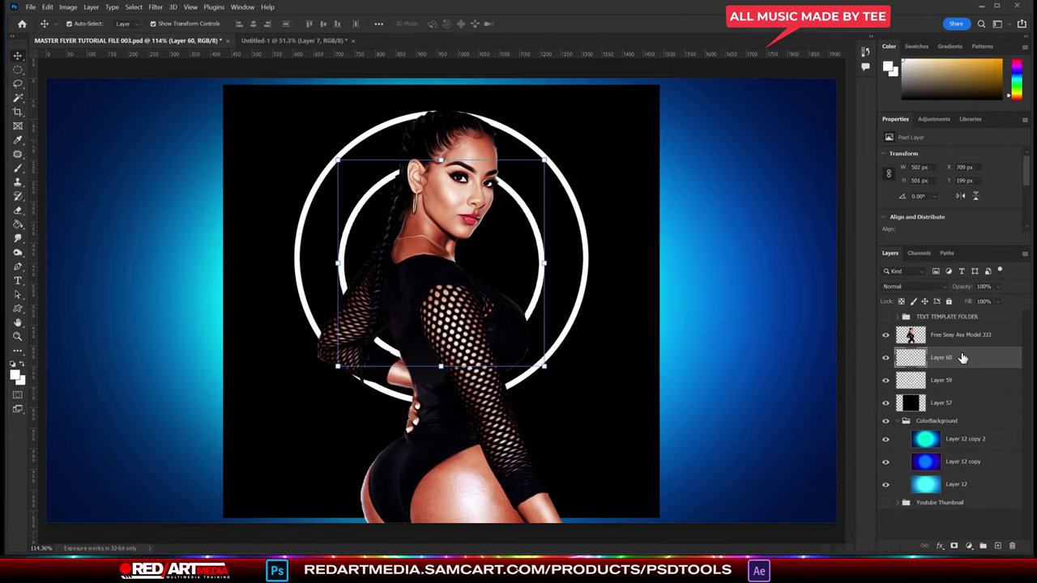
key(ctrl+shift+alt+n)
- Paint cloud texture on Layer 61 with a Clouds-by-Mila brush and fade it to 10% opacity
key(b)
right_click(767, 214)
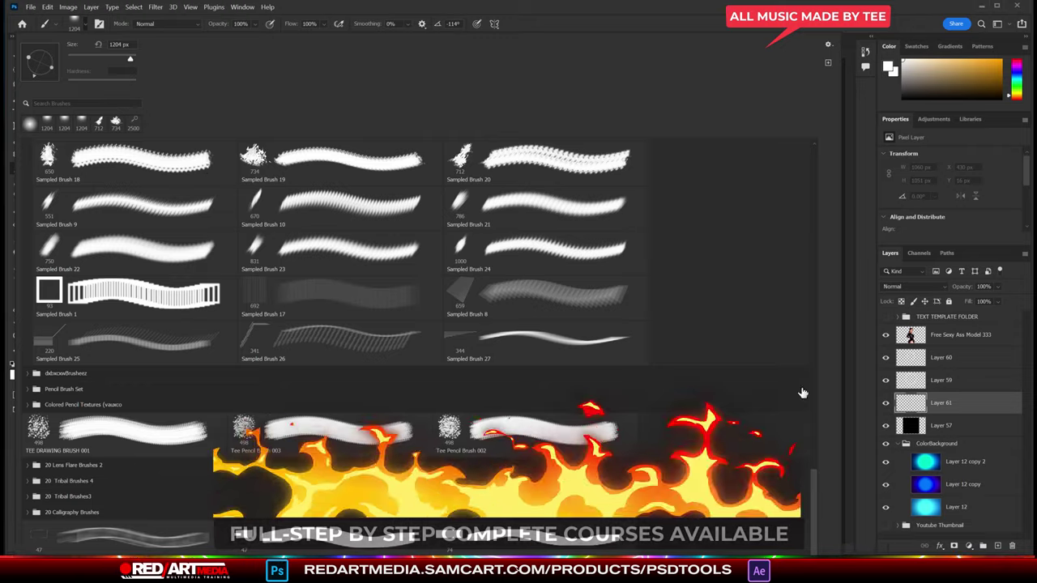
click(26, 231)
click(28, 294)
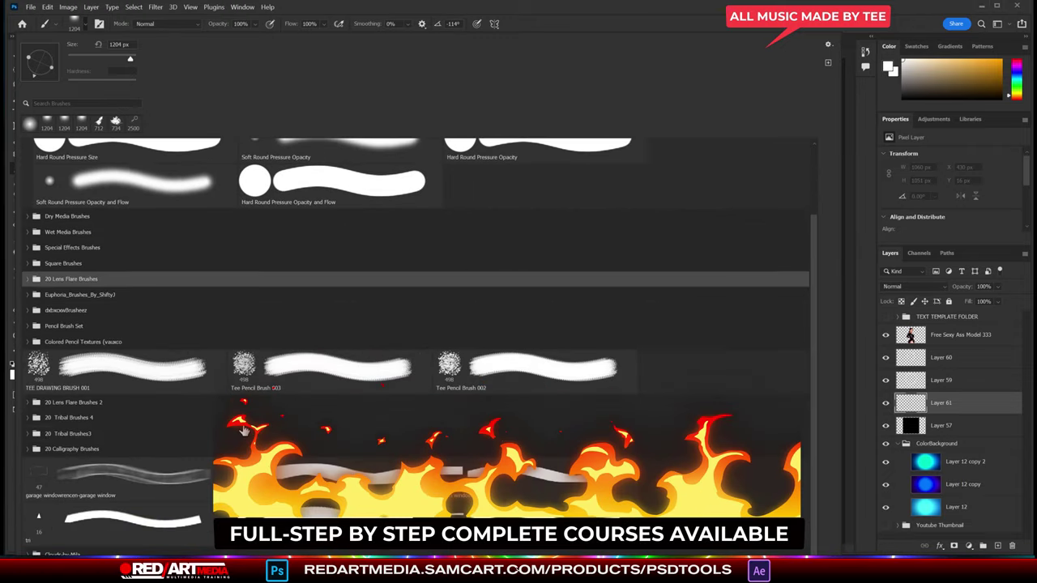
scroll(28, 405, down, 3)
click(26, 484)
scroll(48, 503, down, 5)
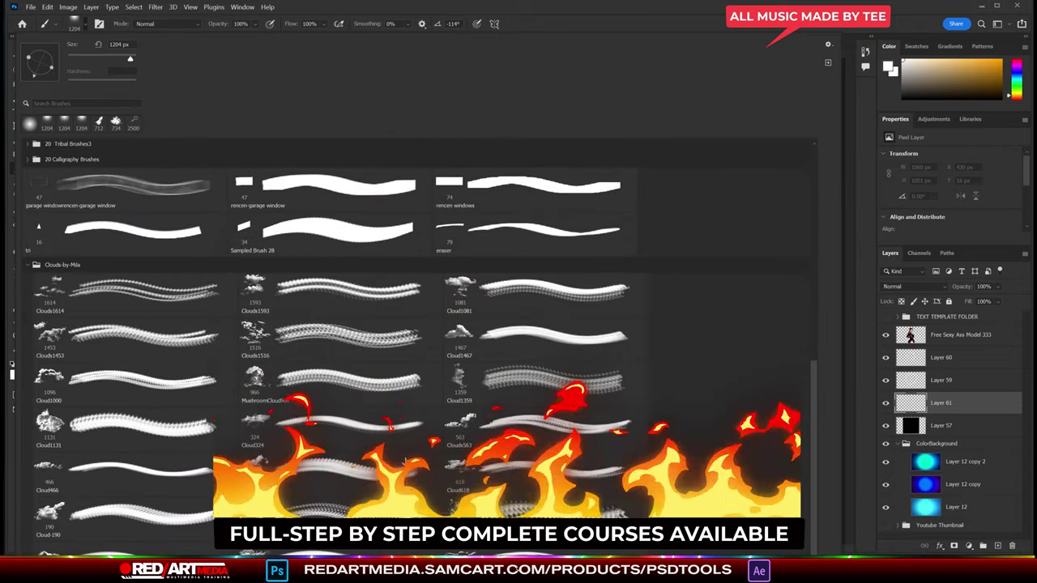
double_click(95, 515)
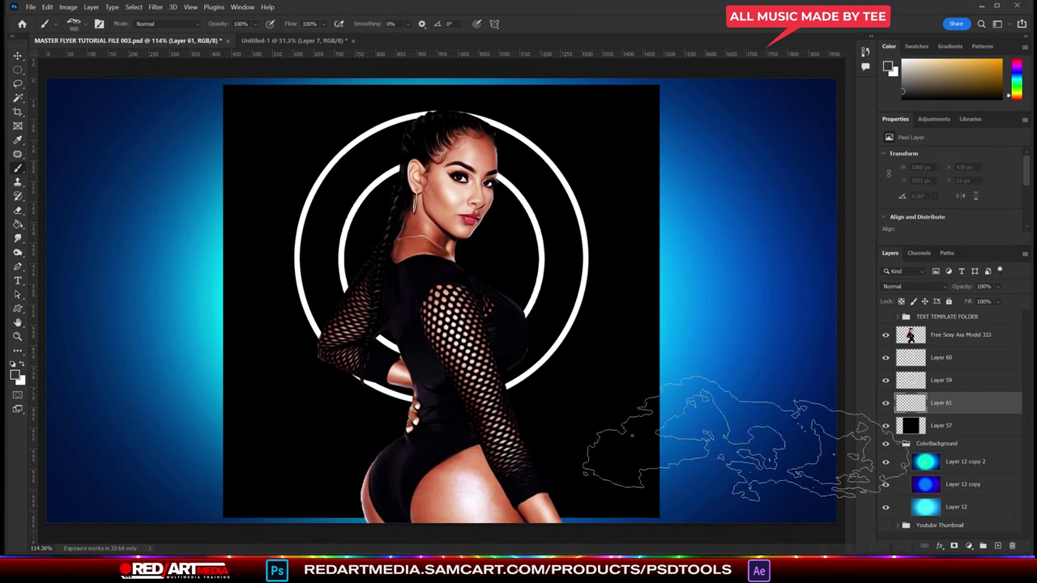
drag(778, 422, 1030, 467)
key(ctrl+a)
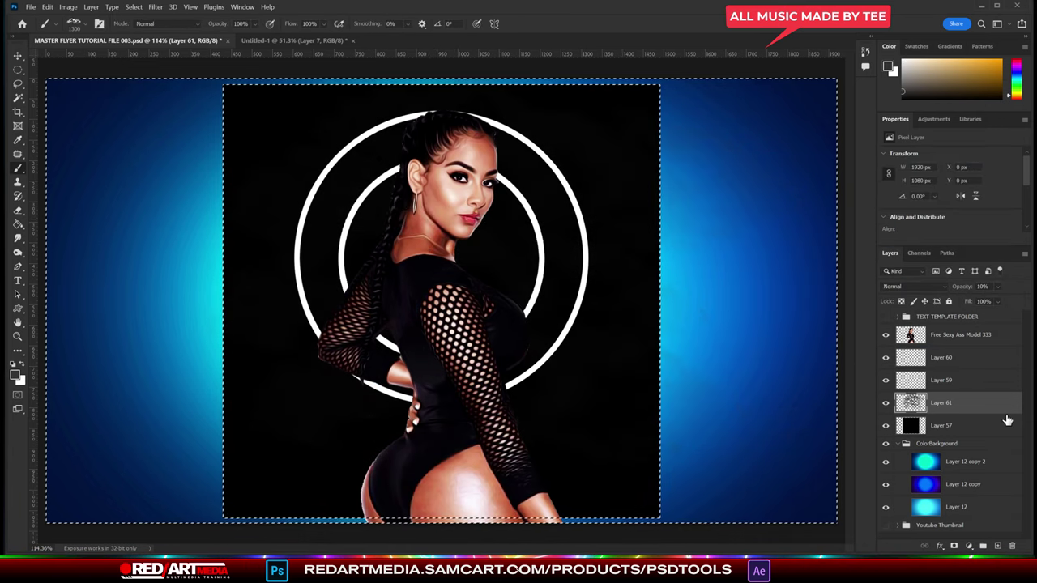
- Give glowring1 a 49 px orange Outer Glow and a yellow Color Overlay
click(940, 380)
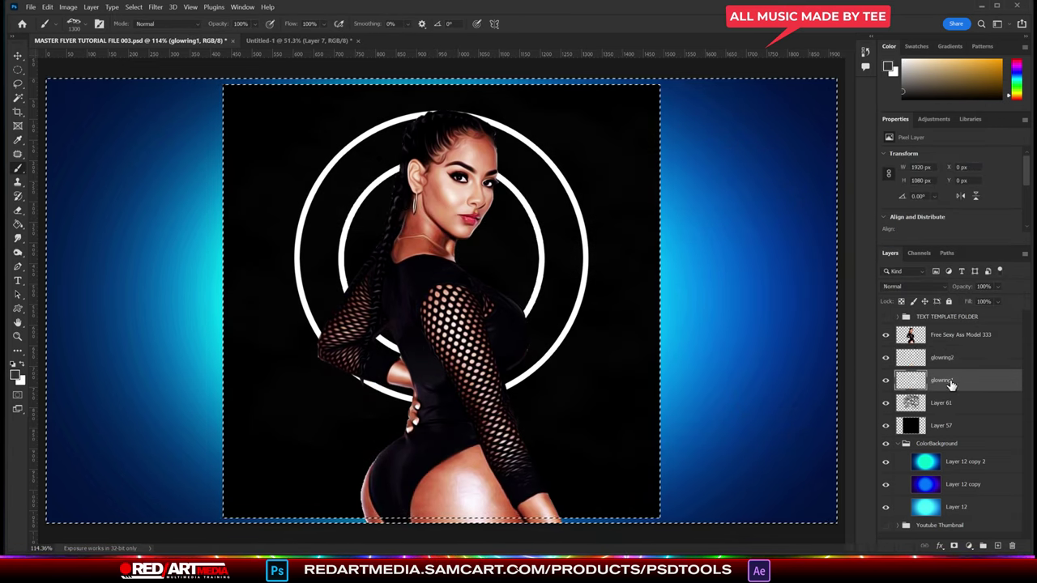
click(91, 7)
click(114, 105)
drag(792, 439, 797, 434)
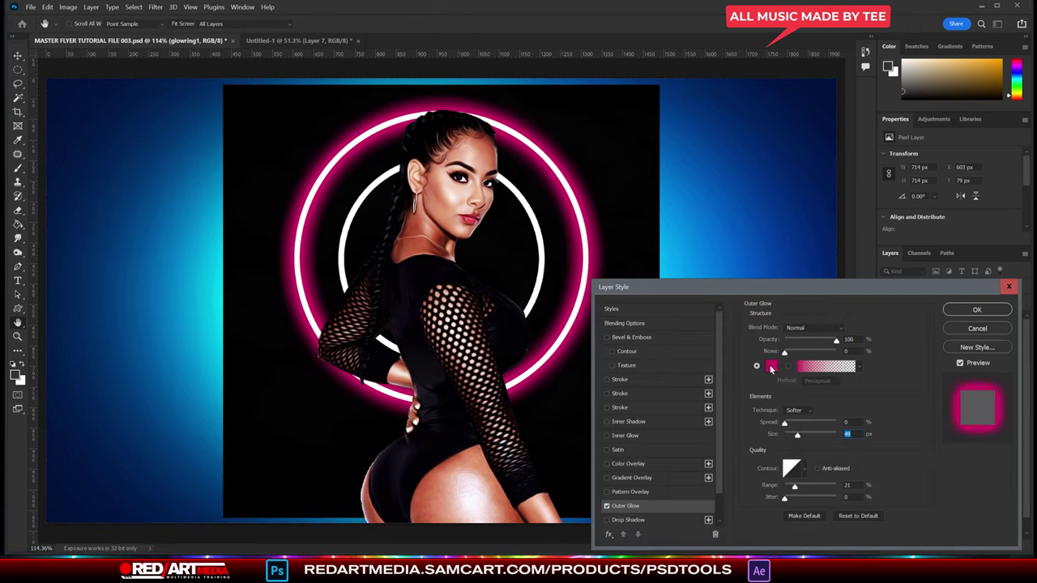
click(771, 365)
drag(877, 291, 887, 316)
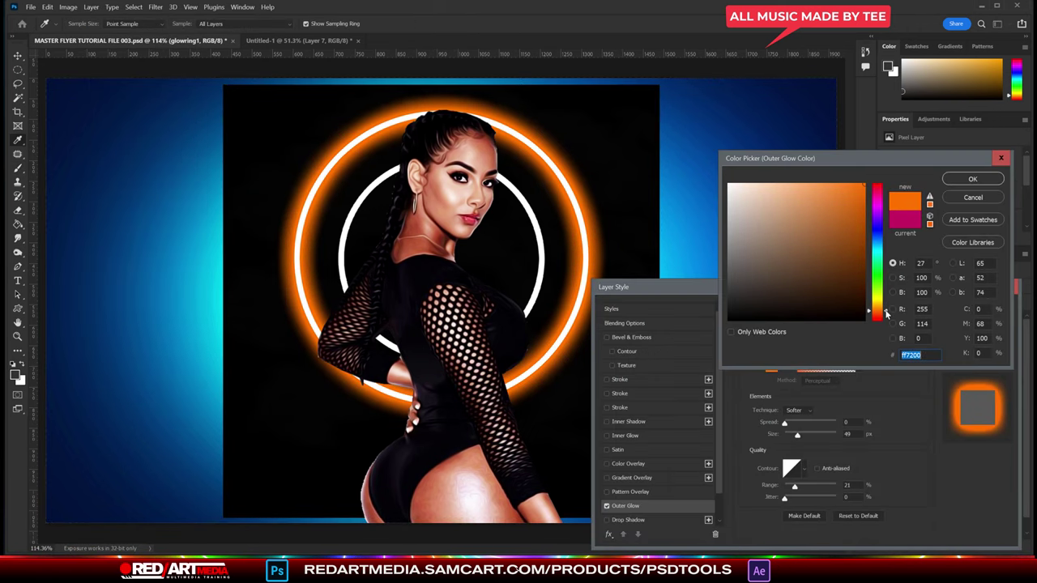
click(973, 179)
click(628, 463)
click(853, 331)
click(886, 300)
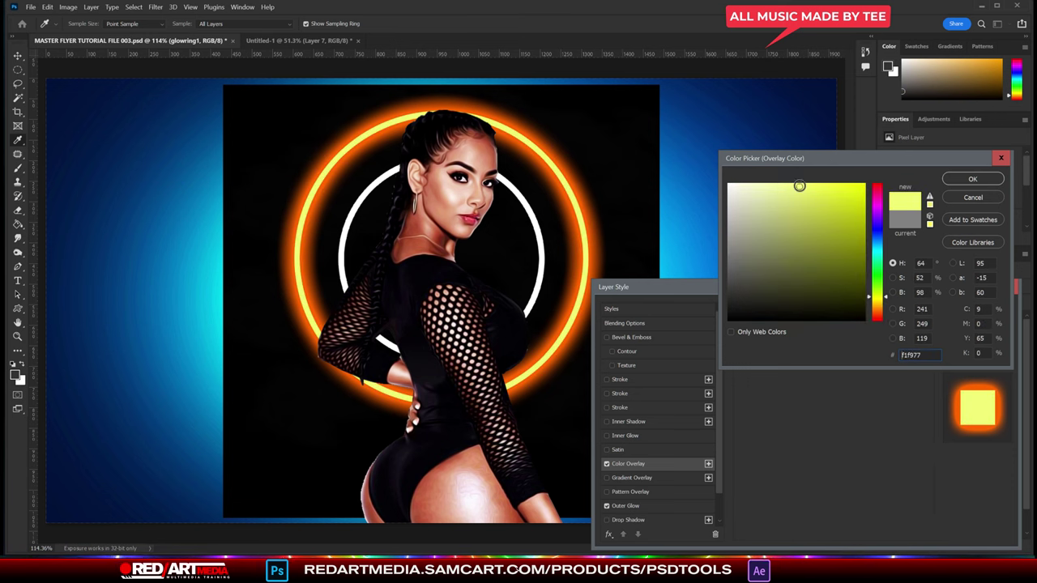
click(972, 178)
click(970, 308)
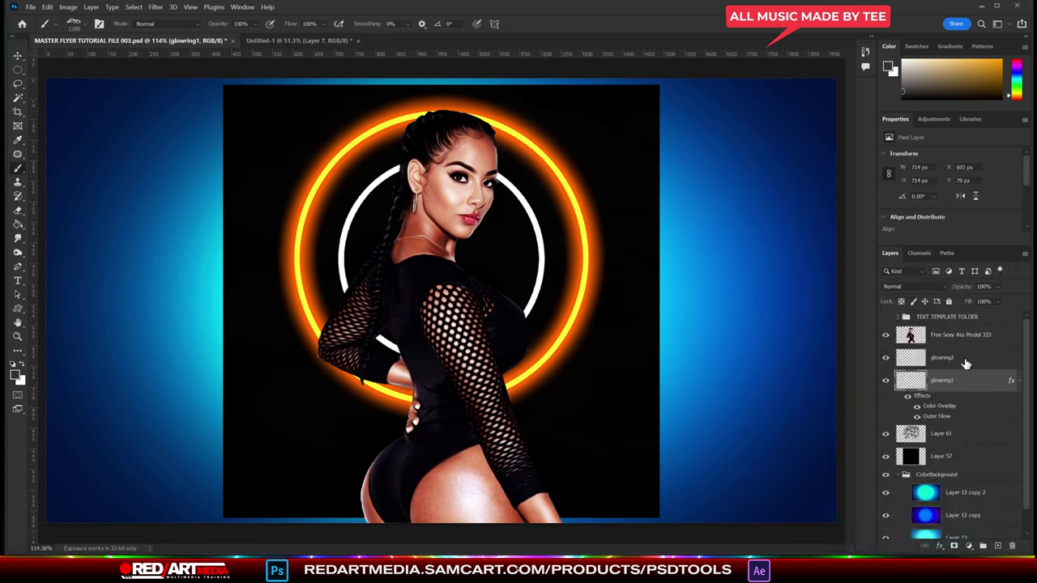
- Give glowring2 a cyan Outer Glow and a pale cyan Color Overlay
double_click(1012, 360)
click(625, 506)
click(771, 366)
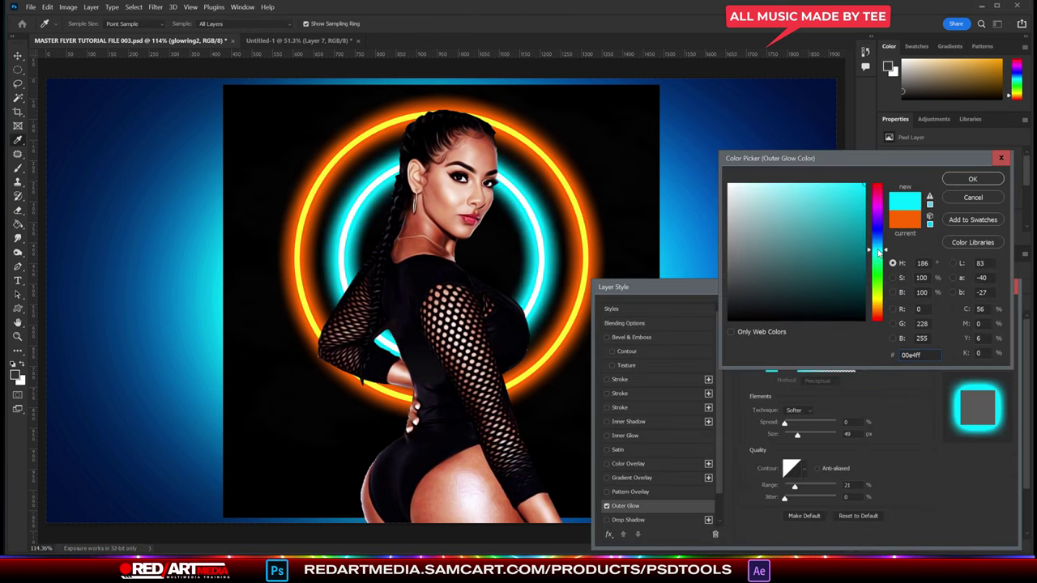
click(972, 178)
click(628, 463)
click(853, 331)
click(875, 259)
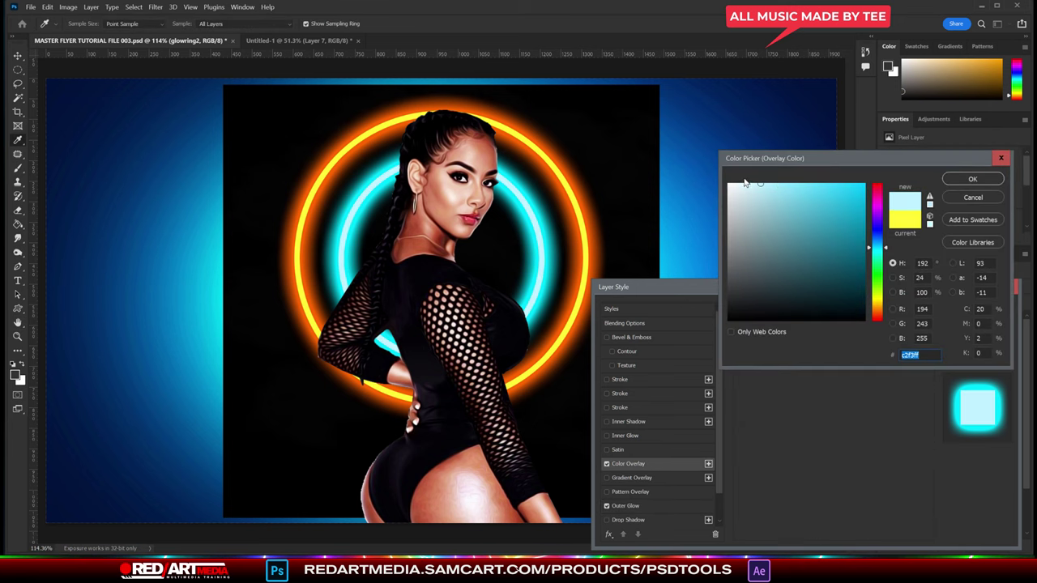
click(973, 179)
click(977, 310)
- Start placing an embedded image into the flyer
scroll(385, 271, down, 3)
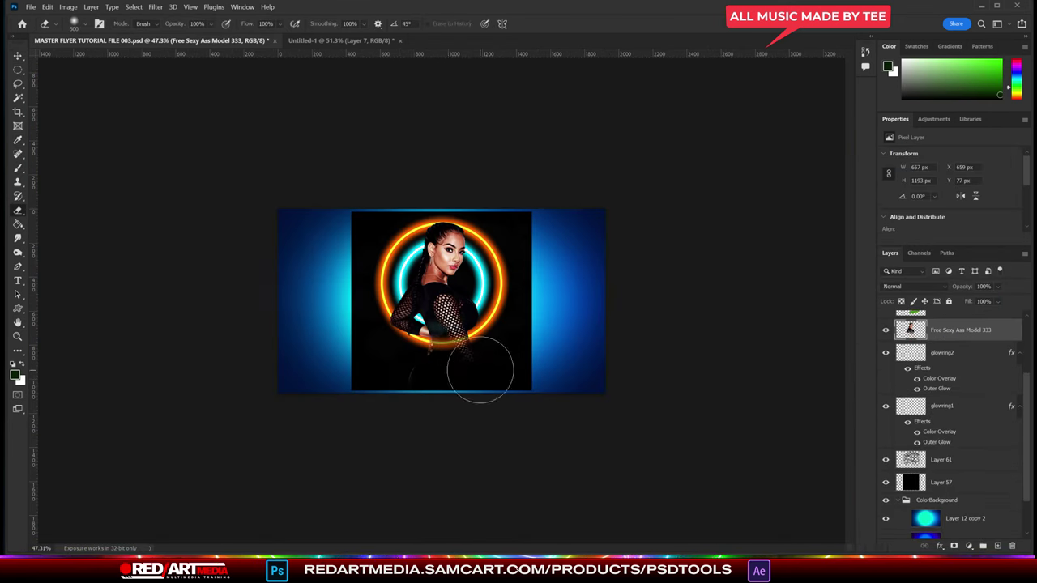
scroll(479, 365, up, 2)
scroll(699, 331, up, 2)
click(30, 7)
click(73, 235)
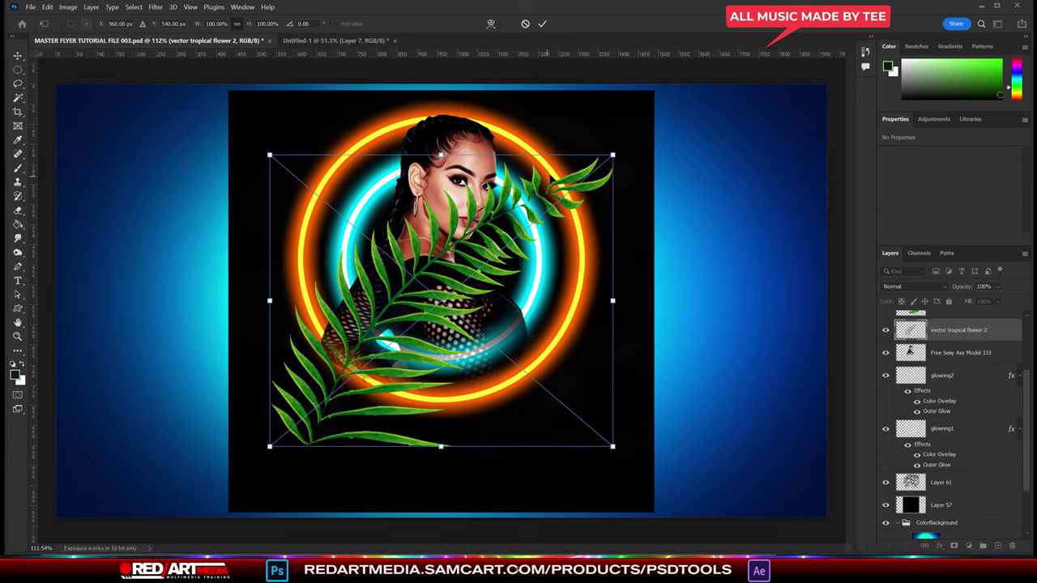
- Duplicate the palm leaf, flip it horizontally, and move and rotate it onto the right side
key(ctrl+j)
click(47, 6)
click(69, 231)
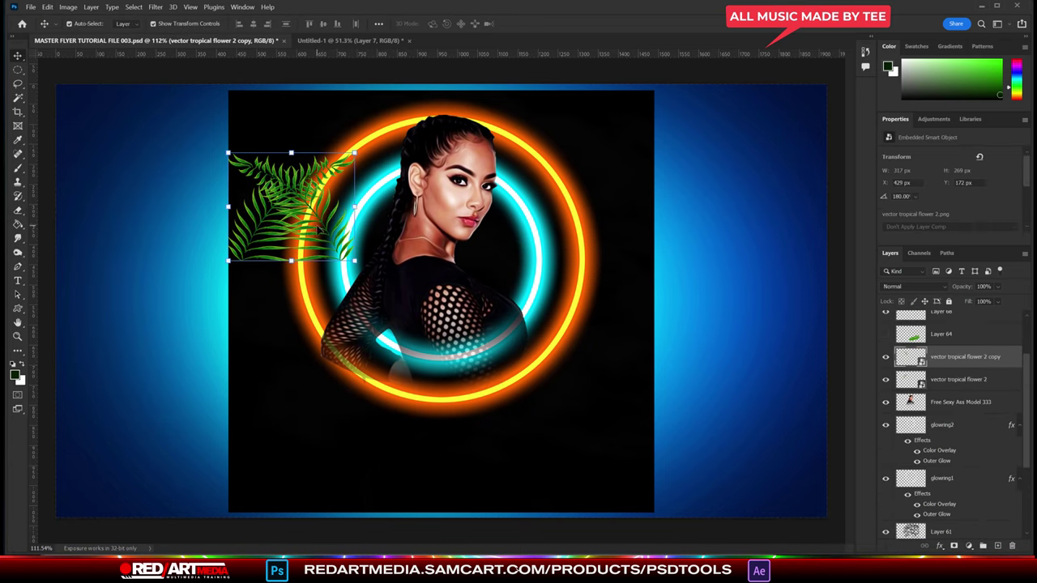
drag(284, 203, 615, 194)
drag(694, 283, 694, 173)
key(Return)
click(30, 7)
- Place the yellow hibiscus, shrink a copy onto her hair, and move the large one left
click(73, 235)
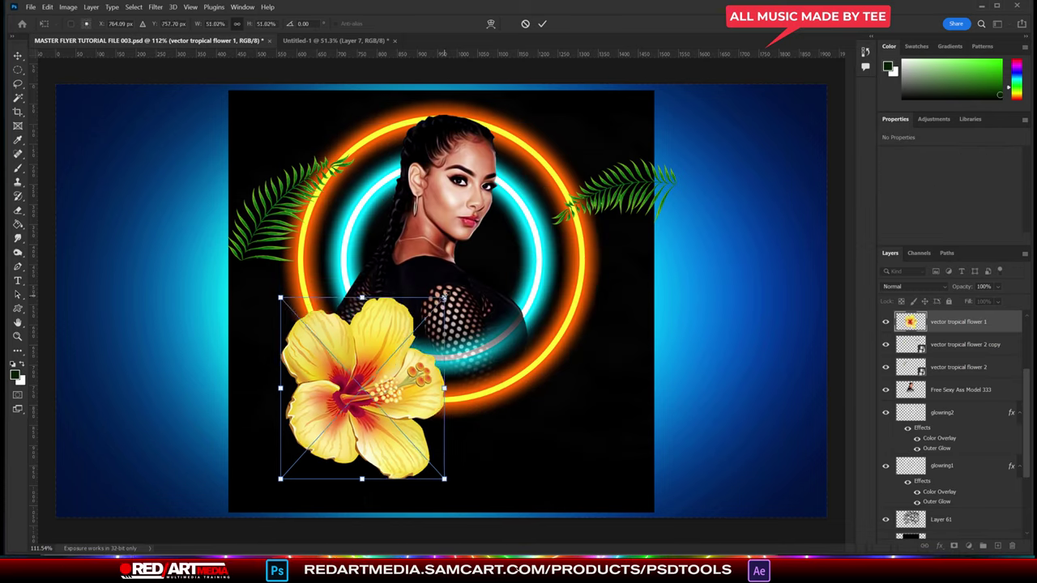
key(ctrl+j)
drag(333, 348, 433, 154)
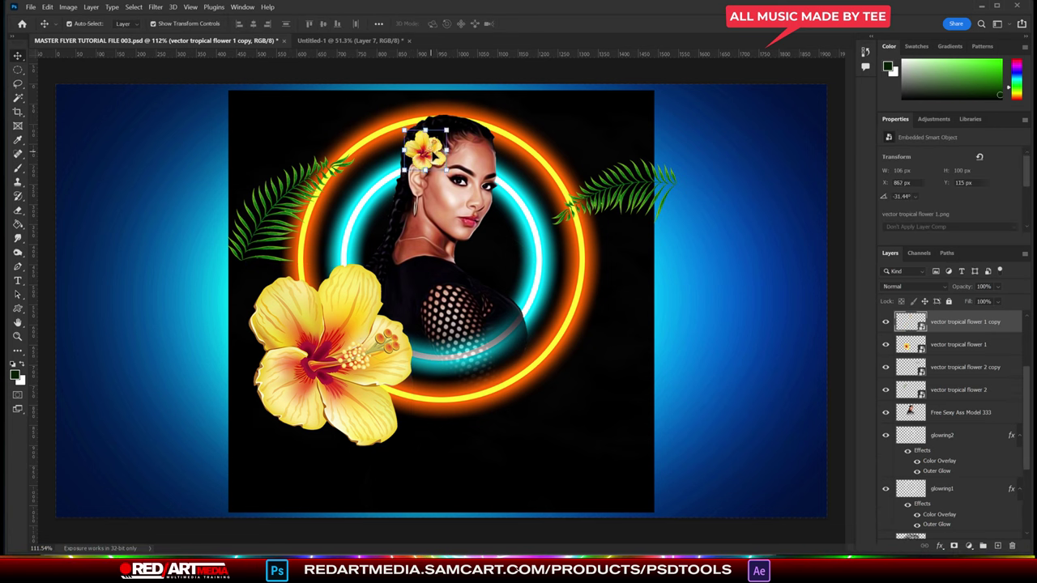
drag(332, 357, 227, 283)
- Shift the large hibiscus's hue toward orange and rasterize the flower layer
click(959, 345)
key(ctrl+u)
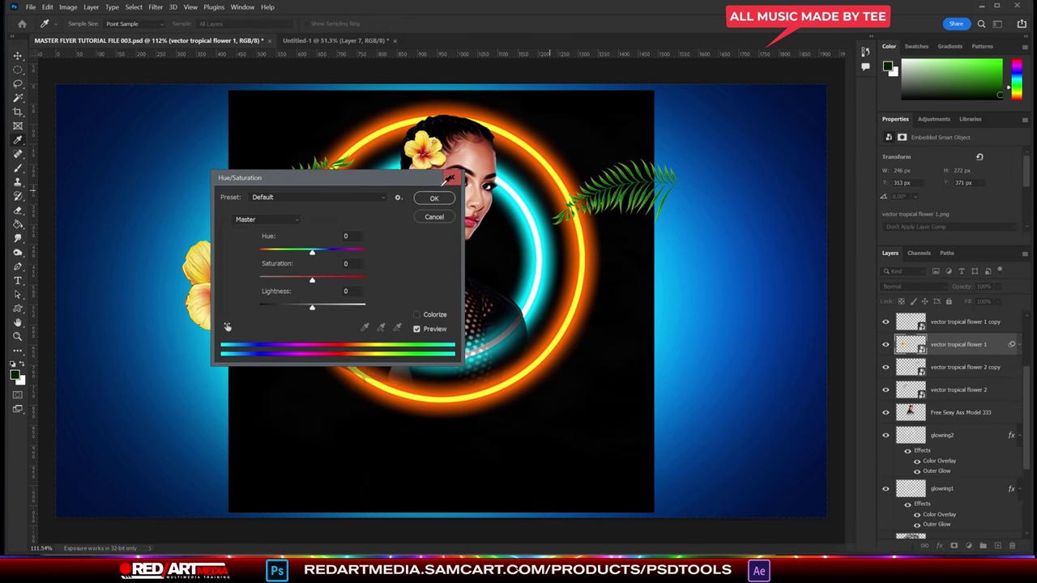
drag(324, 177, 583, 151)
drag(568, 224, 559, 224)
click(690, 171)
click(68, 7)
key(ctrl+u)
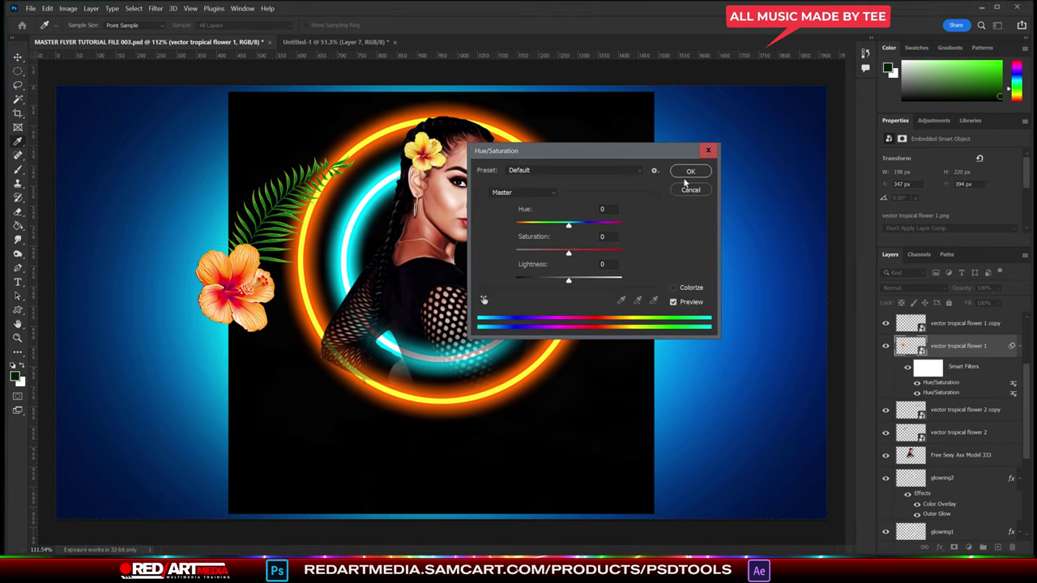
click(689, 189)
right_click(959, 346)
click(940, 478)
- Move a duplicate hibiscus onto the right palm leaf and rotate the left palm leaves
drag(243, 284, 507, 270)
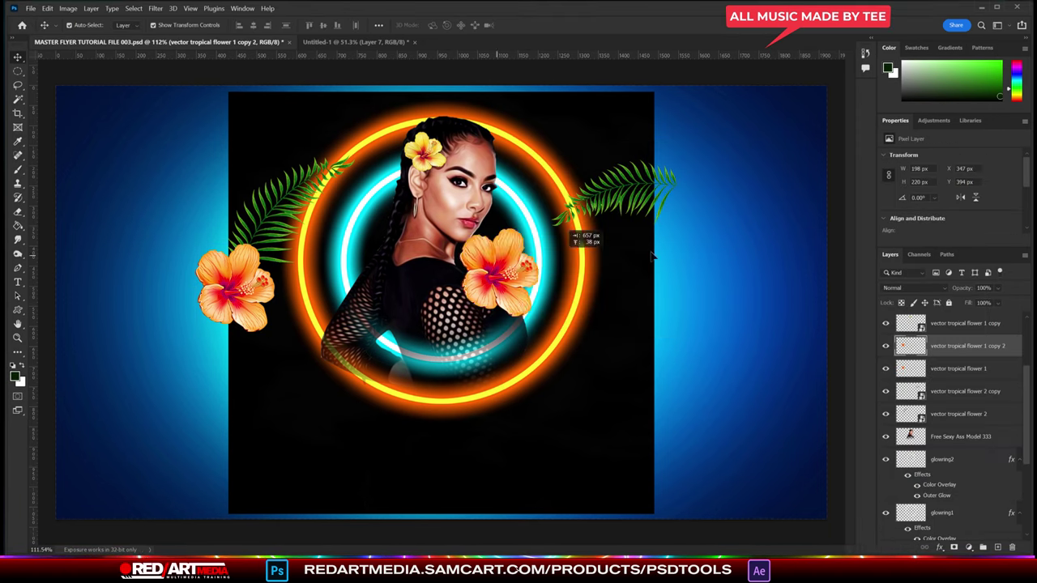
key(ctrl+t)
drag(664, 236, 684, 243)
key(Return)
drag(312, 162, 268, 121)
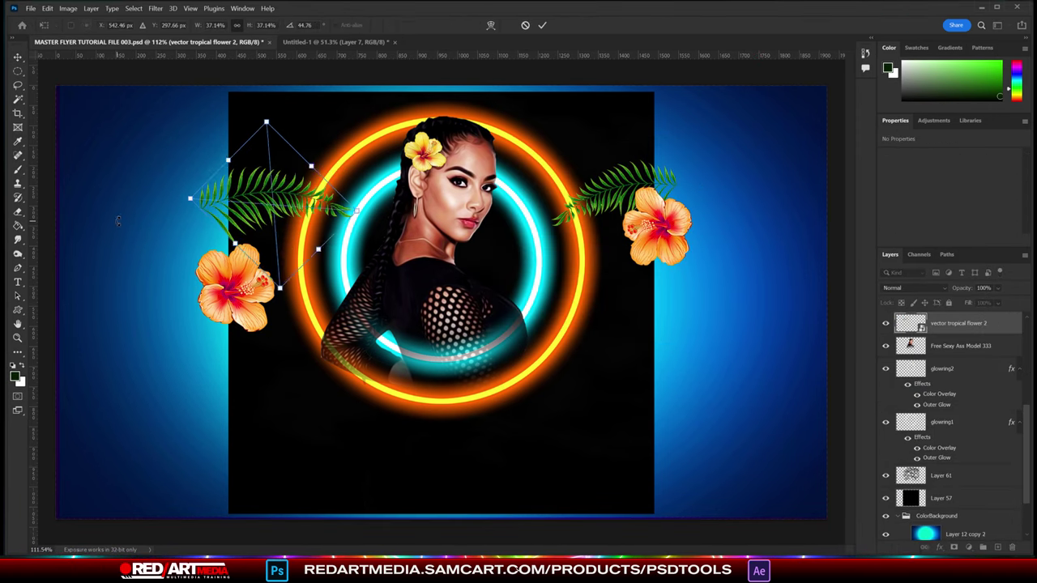
click(902, 362)
- Place the yellow hibiscus image over the left palm sprig
click(30, 8)
click(49, 215)
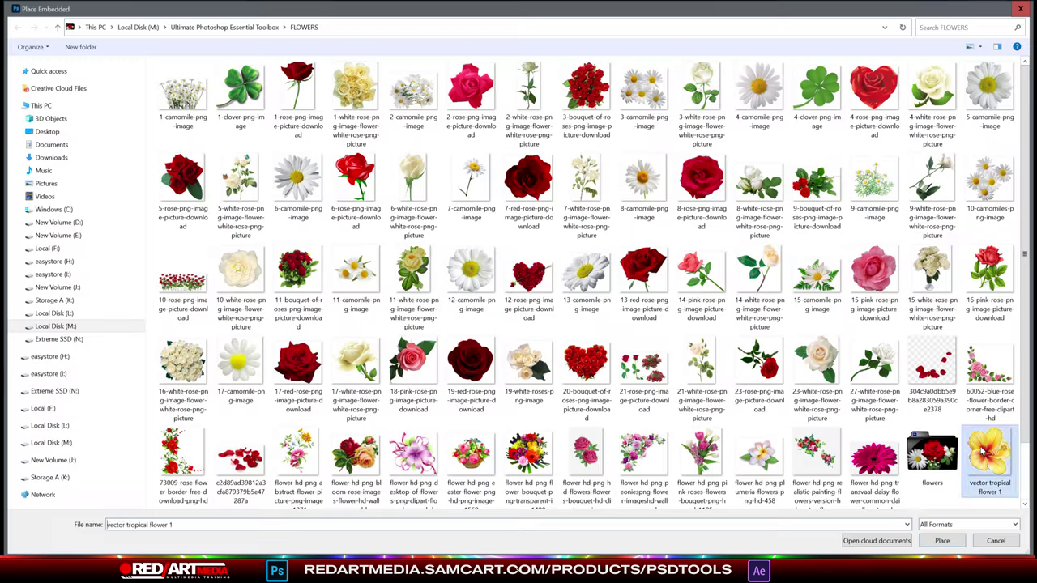
double_click(926, 487)
drag(301, 440, 276, 267)
key(Return)
- Tone down the hibiscus with Levels and Hue/Saturation, add a drop shadow, and Alt-drag a copy right
click(68, 8)
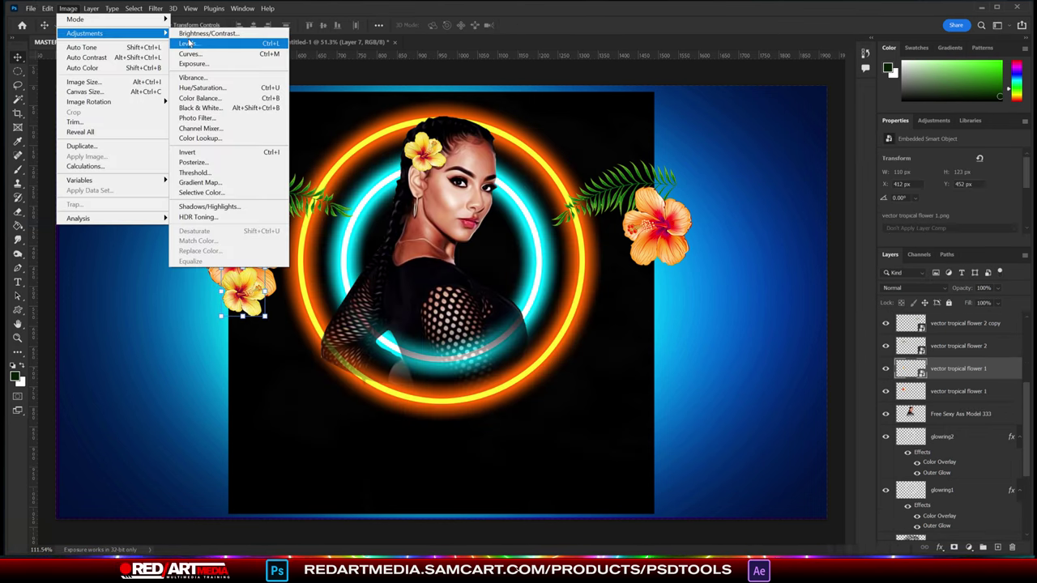
click(203, 43)
click(68, 8)
click(202, 78)
drag(568, 225, 573, 228)
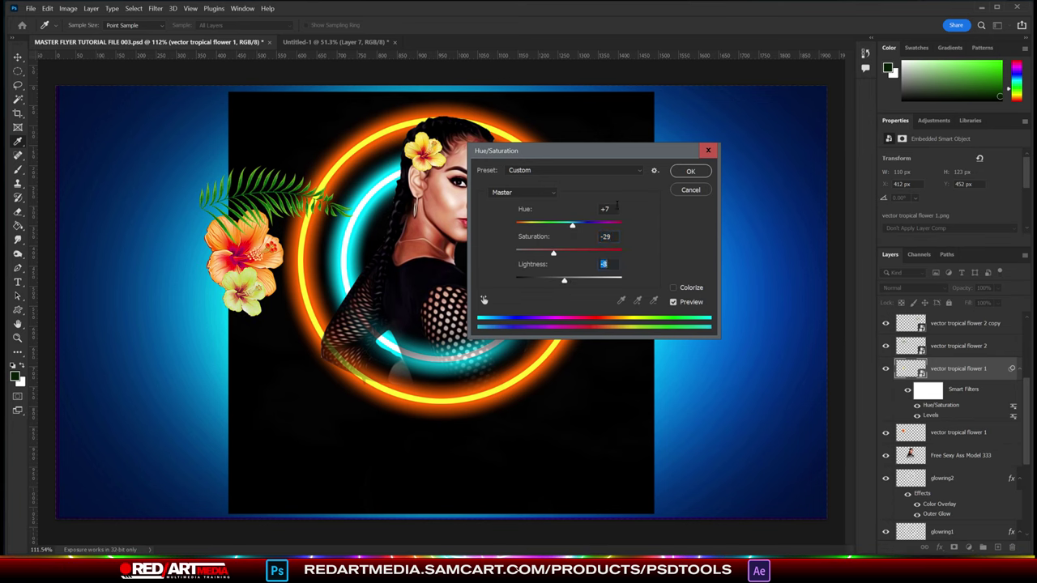
key(Return)
click(91, 8)
click(254, 190)
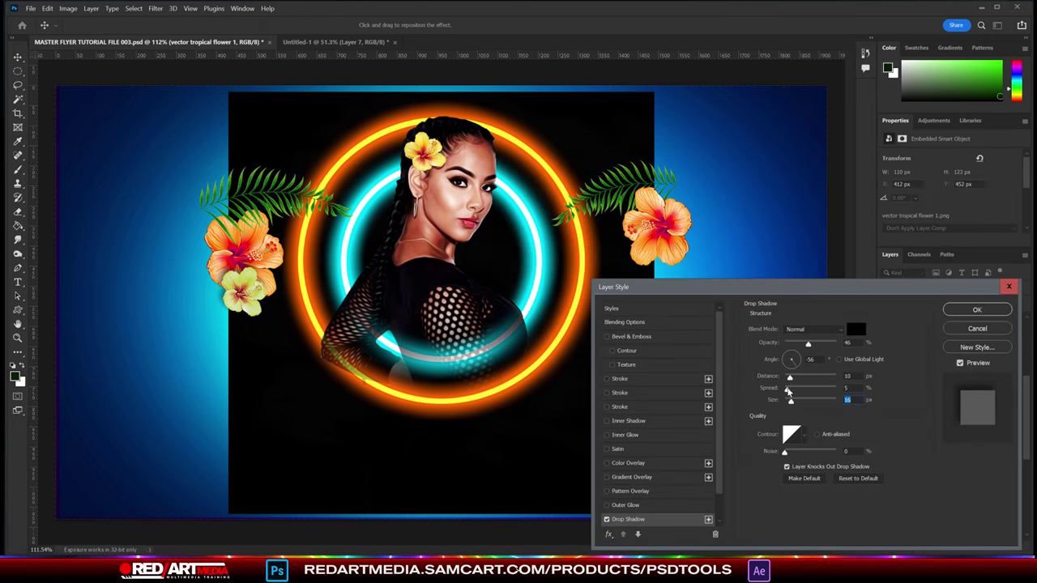
key(Return)
drag(243, 276, 632, 230)
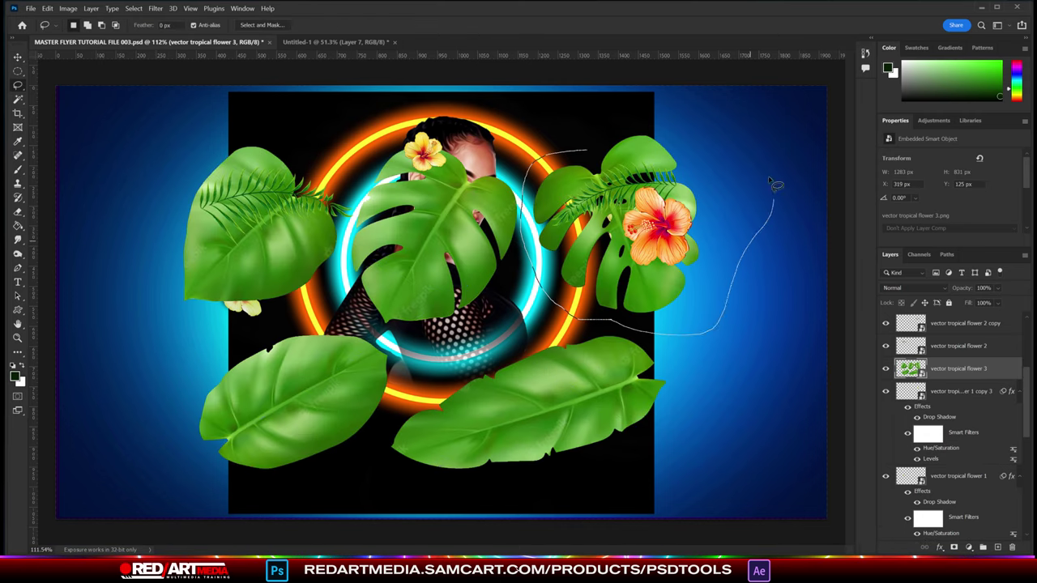
- Cut the lassoed monstera leaf onto its own layer, duplicate it, and darken its exposure
right_click(818, 261)
click(867, 398)
drag(956, 369, 1003, 458)
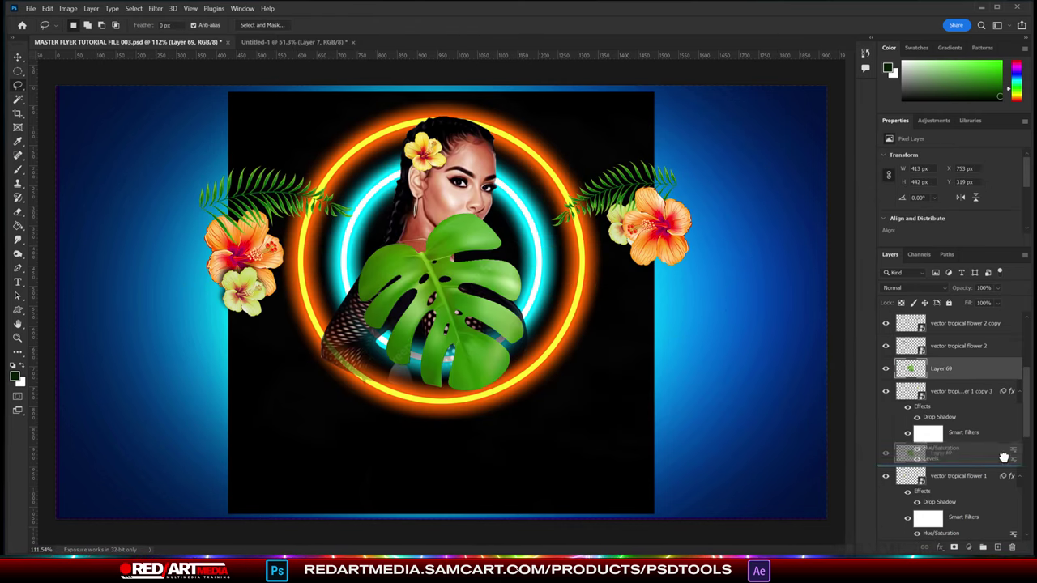
click(68, 9)
click(203, 57)
drag(793, 242, 785, 241)
drag(797, 291, 813, 294)
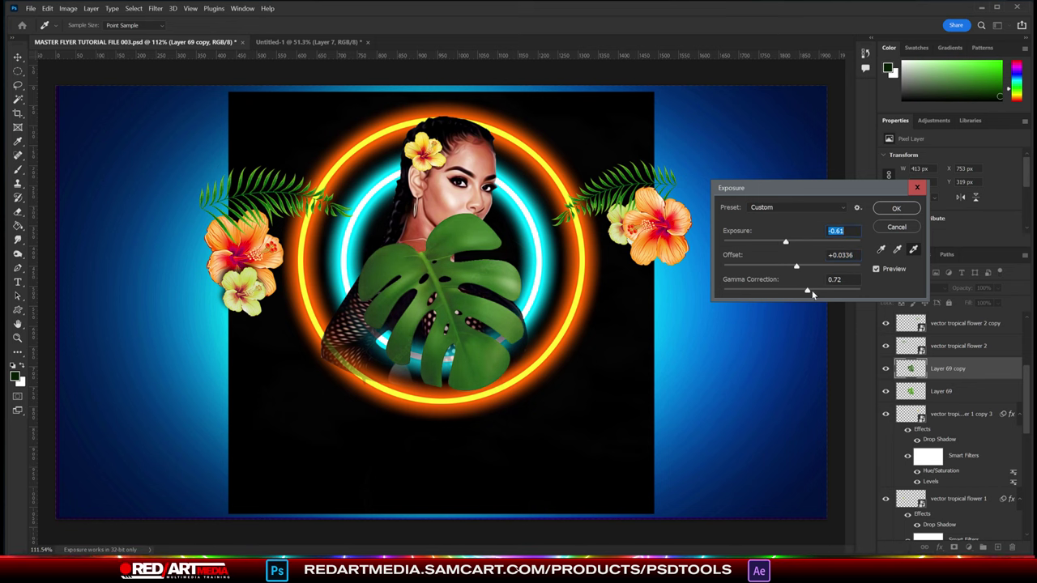
click(897, 208)
- Raise the leaf's contrast with Levels and rotate and shrink it over the left flowers
click(68, 8)
click(211, 51)
drag(632, 221, 622, 221)
click(752, 127)
key(e)
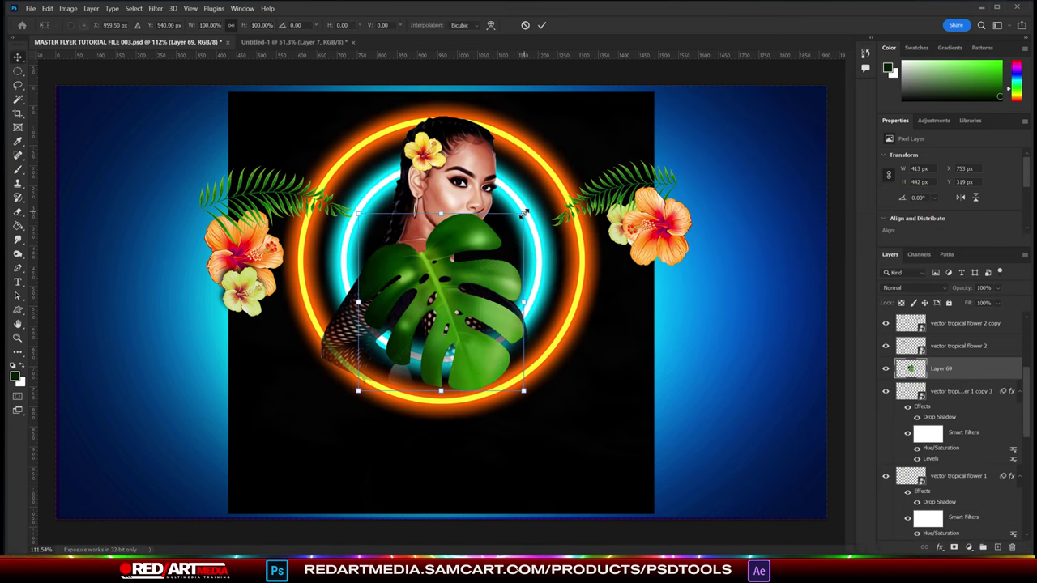
drag(524, 213, 357, 210)
key(Return)
- Tuck the palm sprig under the left flowers and the monstera copy under the right flowers
click(47, 8)
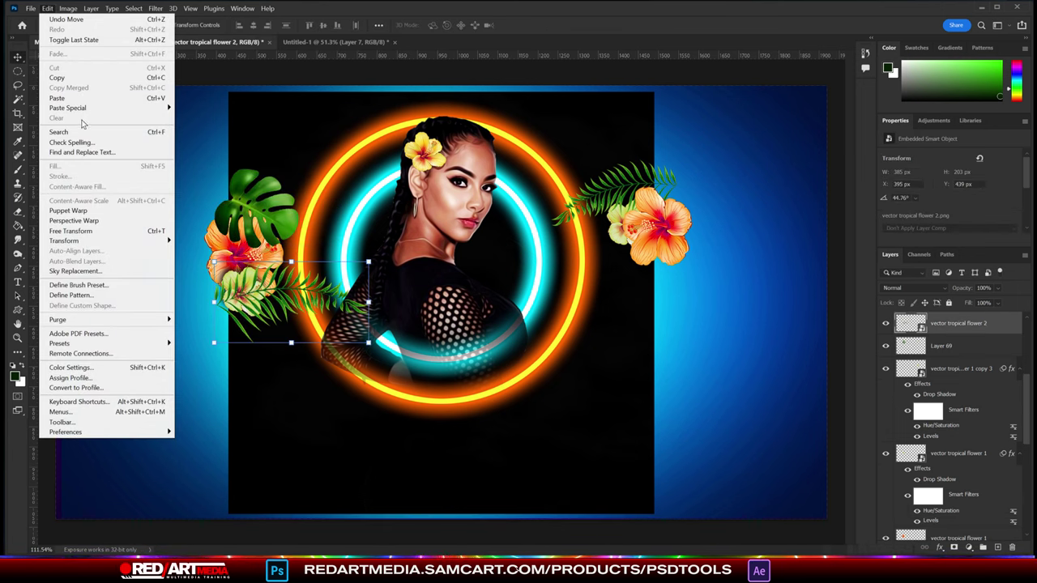
drag(268, 195, 283, 308)
drag(155, 307, 362, 261)
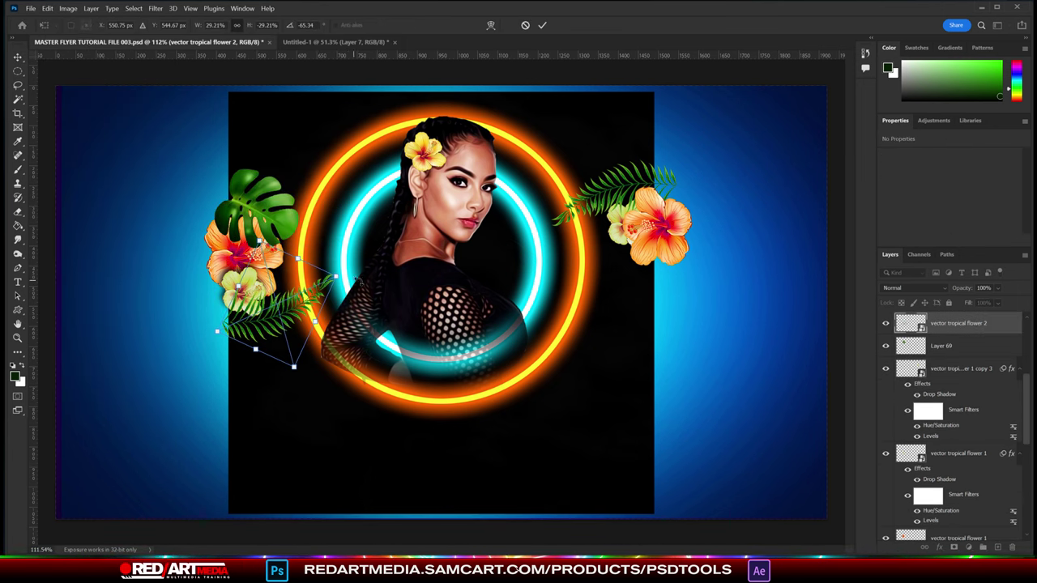
key(Return)
alt+drag(258, 204, 519, 306)
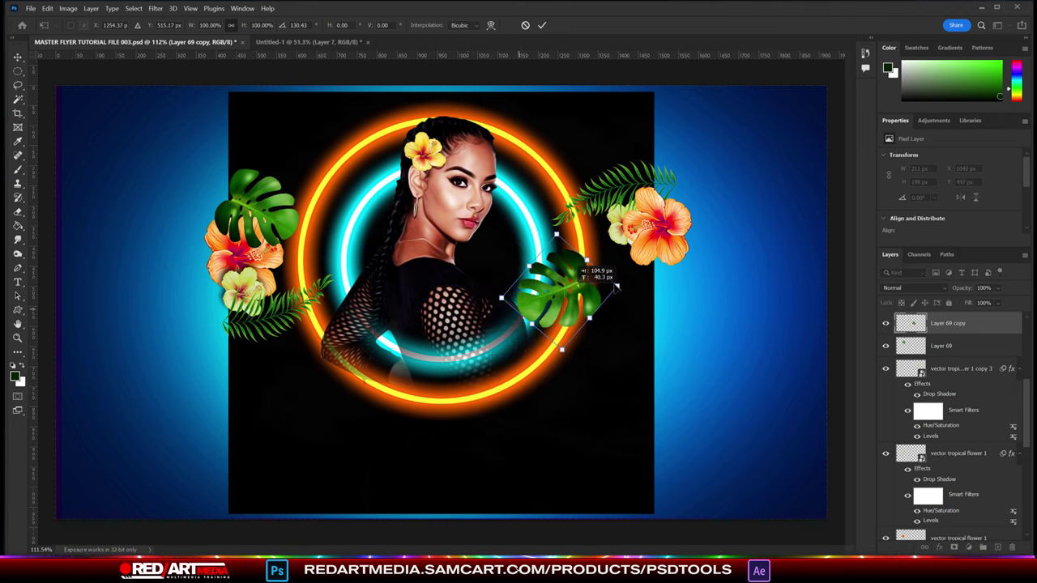
key(Return)
- Add a new empty layer and pick a bright green to paint with
key(ctrl+shift+alt+n)
click(15, 376)
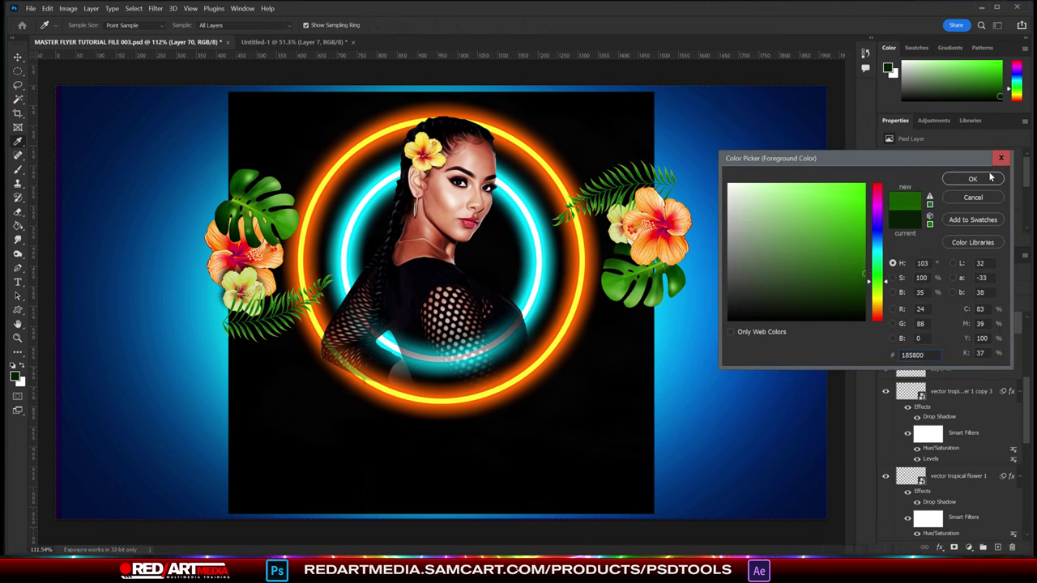
click(968, 179)
click(73, 25)
- Raise the glow layer's opacity and paint with a large soft round brush in orange tones
double_click(138, 171)
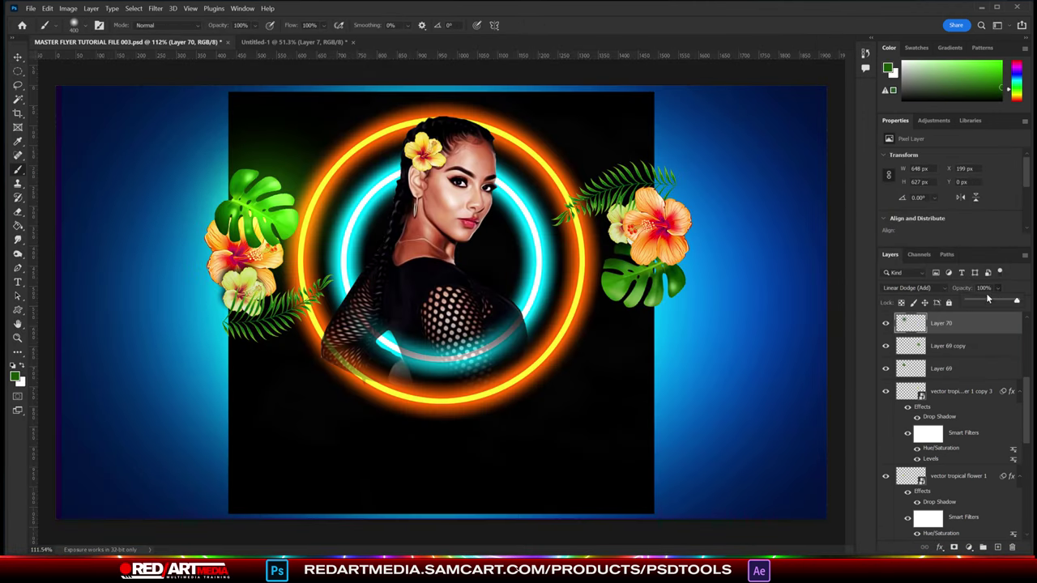
drag(998, 305, 1010, 302)
click(15, 375)
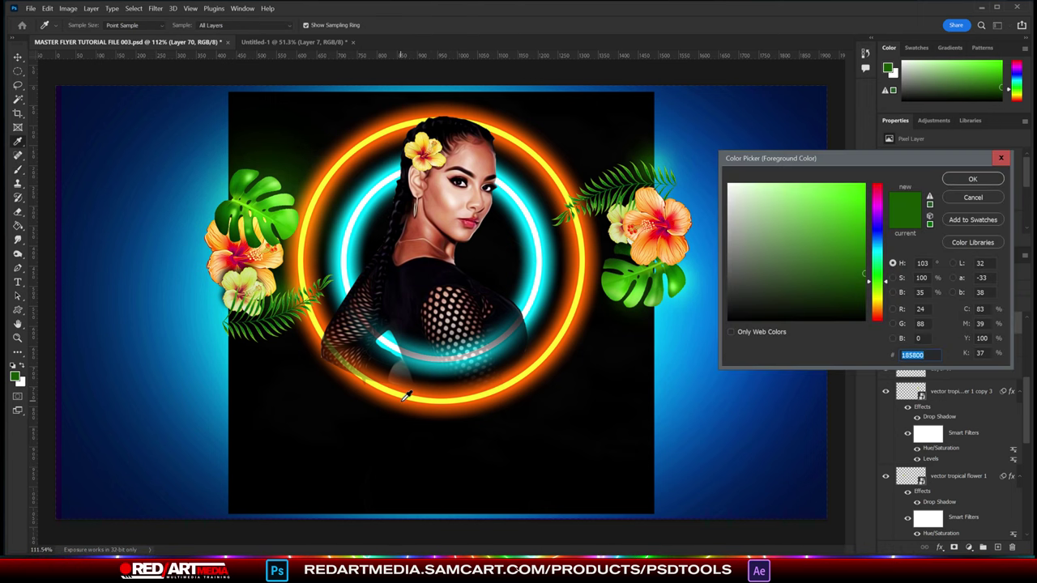
click(910, 183)
alt+click(609, 332)
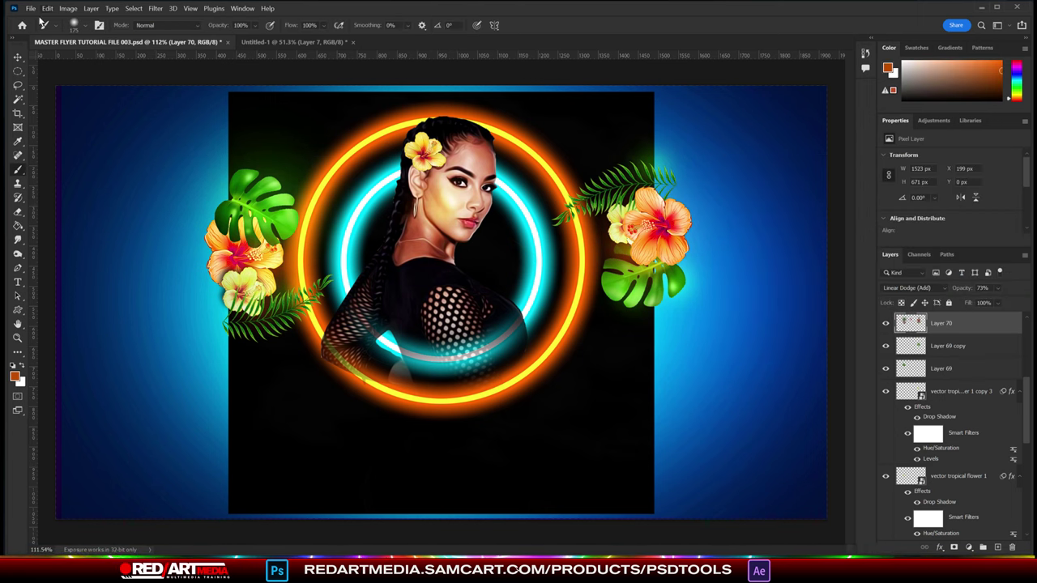
key(])
key(])
key(])
click(15, 375)
click(977, 176)
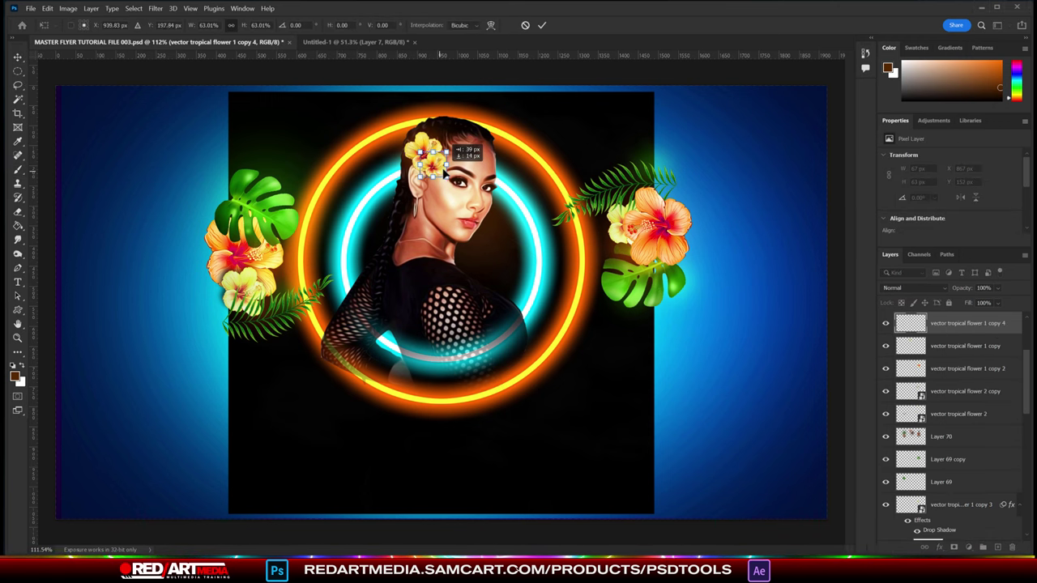
- Recolour the small hibiscus in her hair blue with Hue/Saturation
key(Return)
click(68, 8)
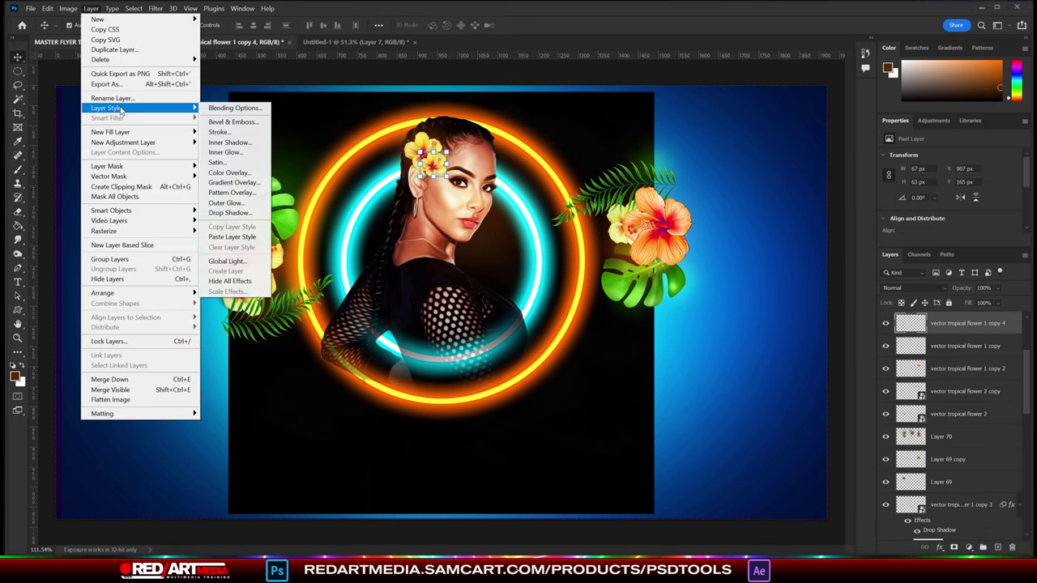
click(235, 157)
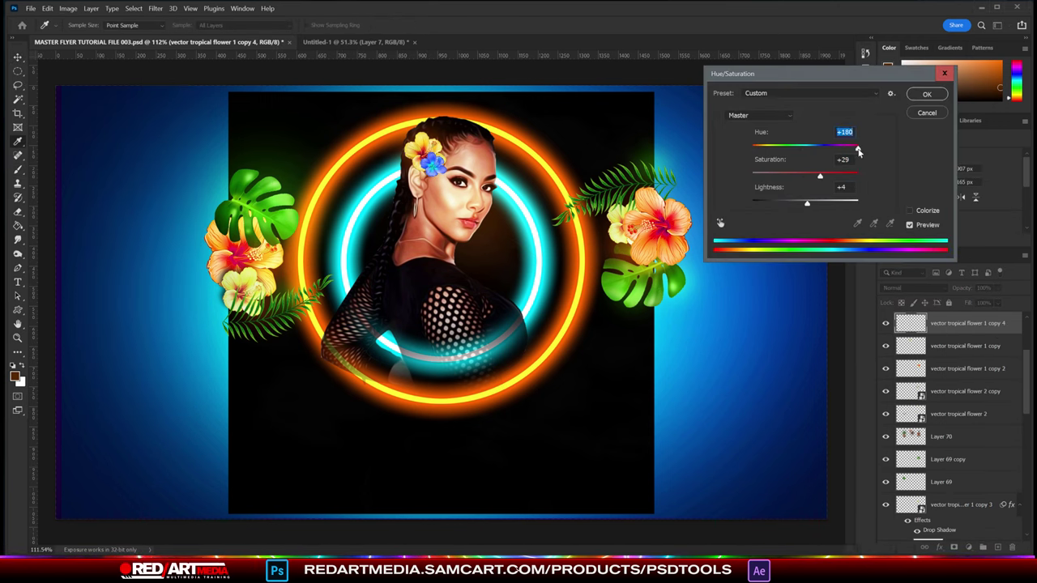
key(Return)
- Shift the blue background layer's hue toward magenta with Hue/Saturation
click(384, 500)
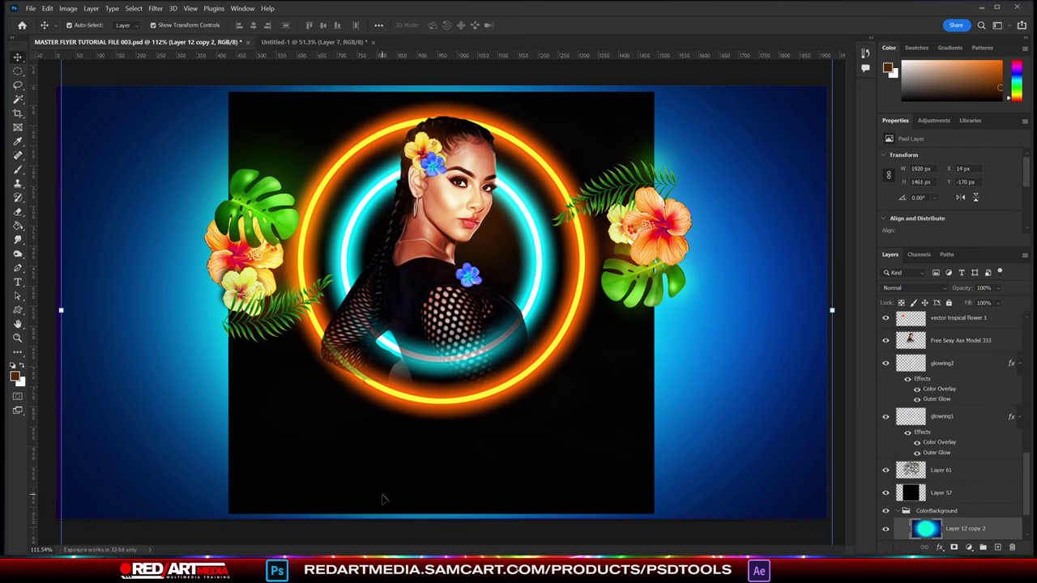
click(69, 8)
click(235, 157)
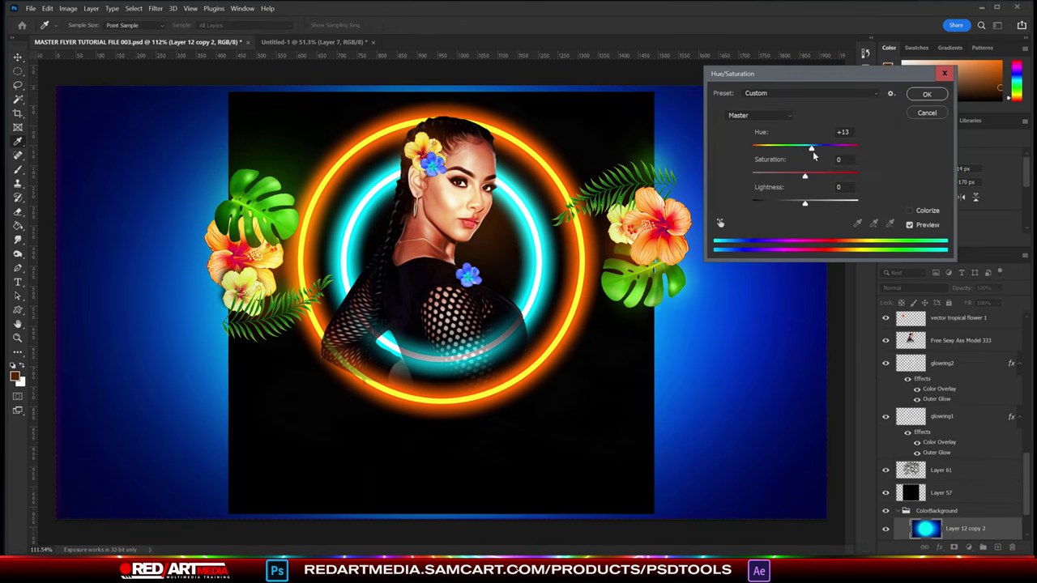
drag(805, 148, 842, 148)
- Close the background hue adjustment and give the model layer a Bevel & Emboss with a cyan highlight
click(927, 94)
click(960, 341)
click(91, 8)
click(243, 121)
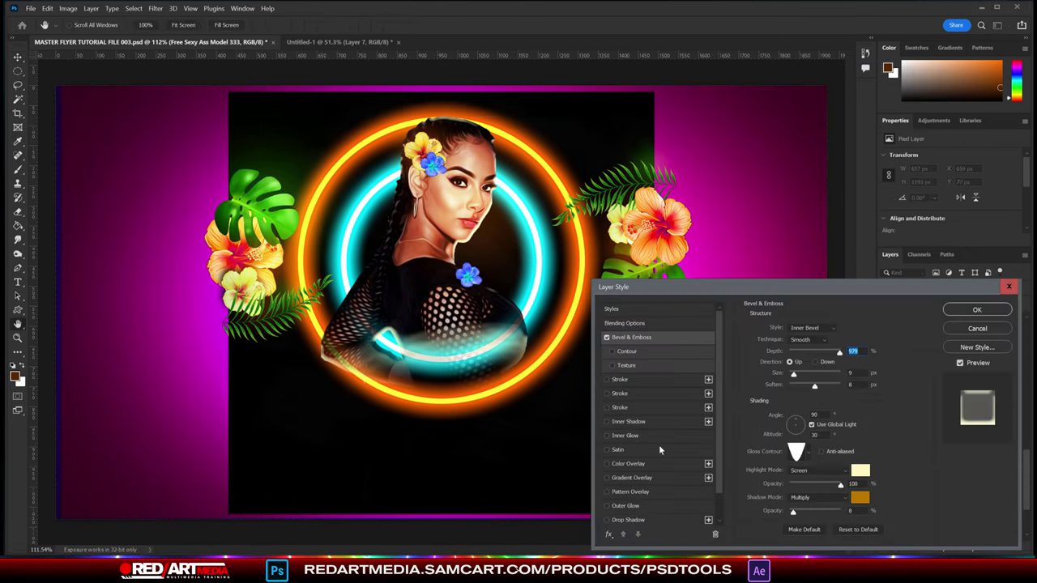
click(607, 337)
click(861, 470)
drag(875, 267, 875, 219)
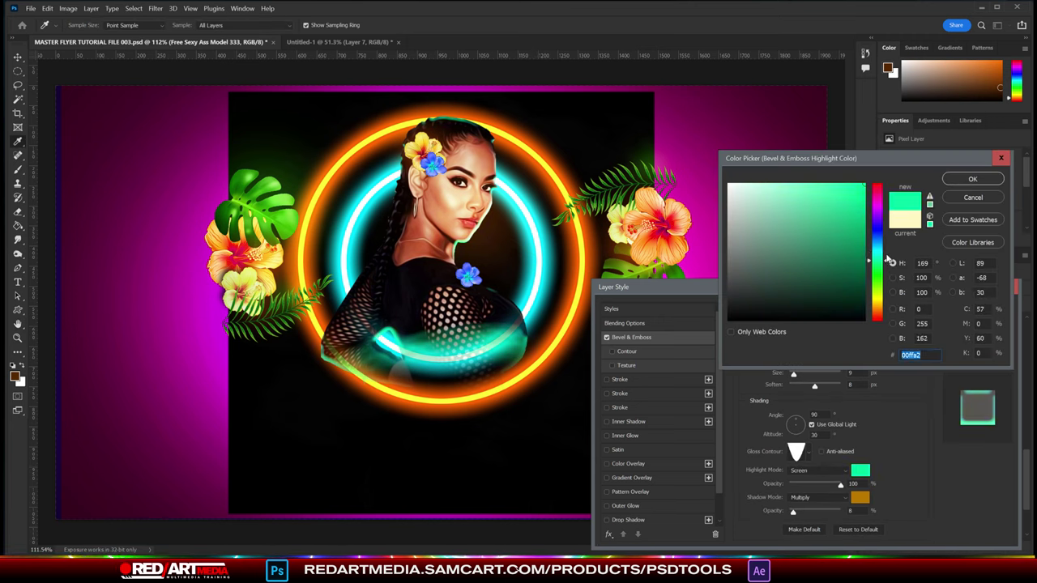
click(910, 178)
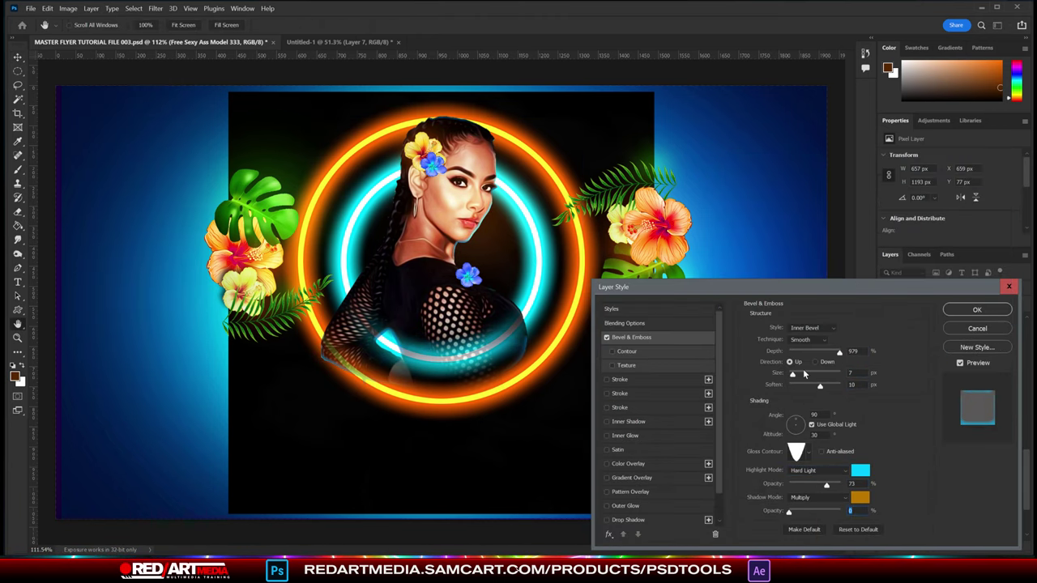
- Adjust the bevel size and enable a contour, opening the contour presets
drag(804, 373, 794, 376)
click(618, 353)
click(778, 333)
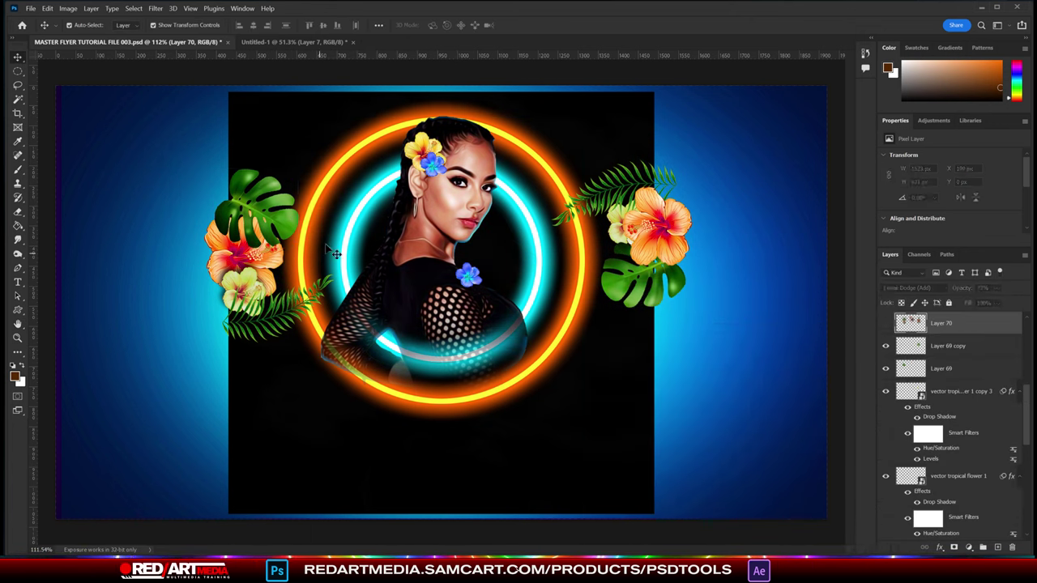
- Apply Levels to the flower copies to deepen the hibiscus colours
click(68, 8)
click(194, 42)
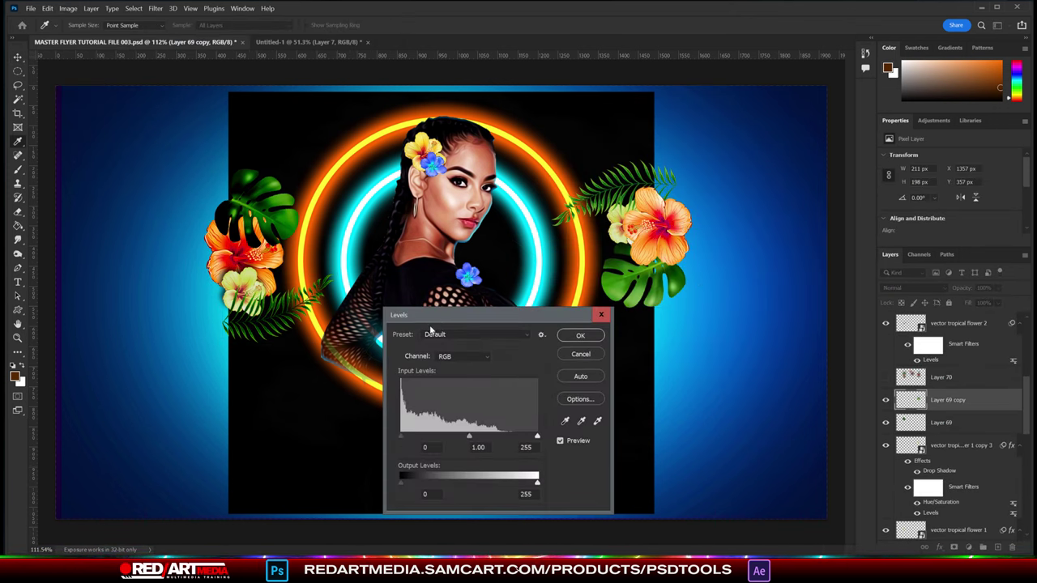
click(194, 42)
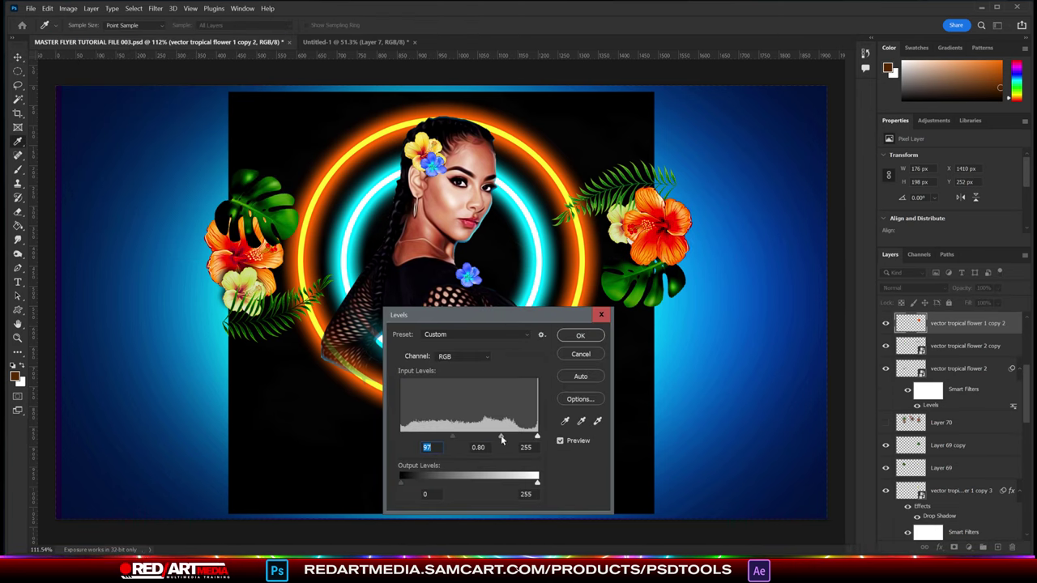
click(581, 337)
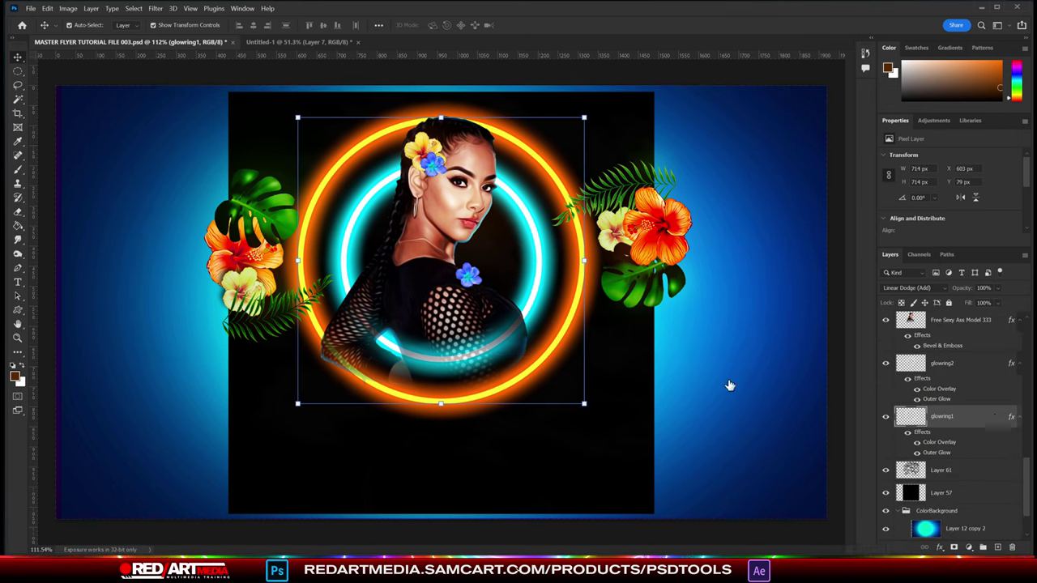
- Give the inner ring a Pattern Overlay and a cyan Outer Glow, and apply the effects
click(774, 367)
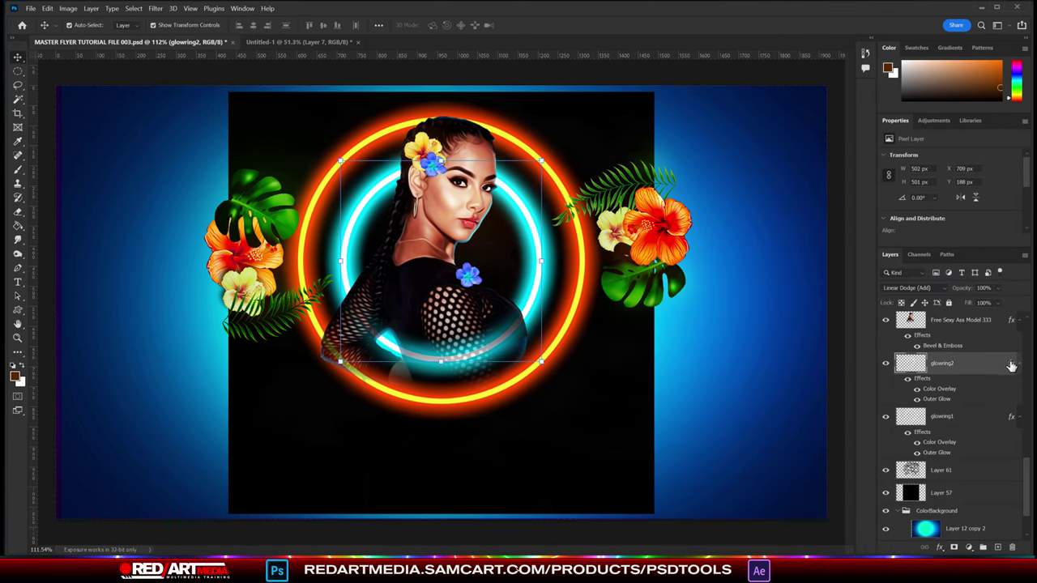
click(630, 505)
click(771, 364)
click(973, 176)
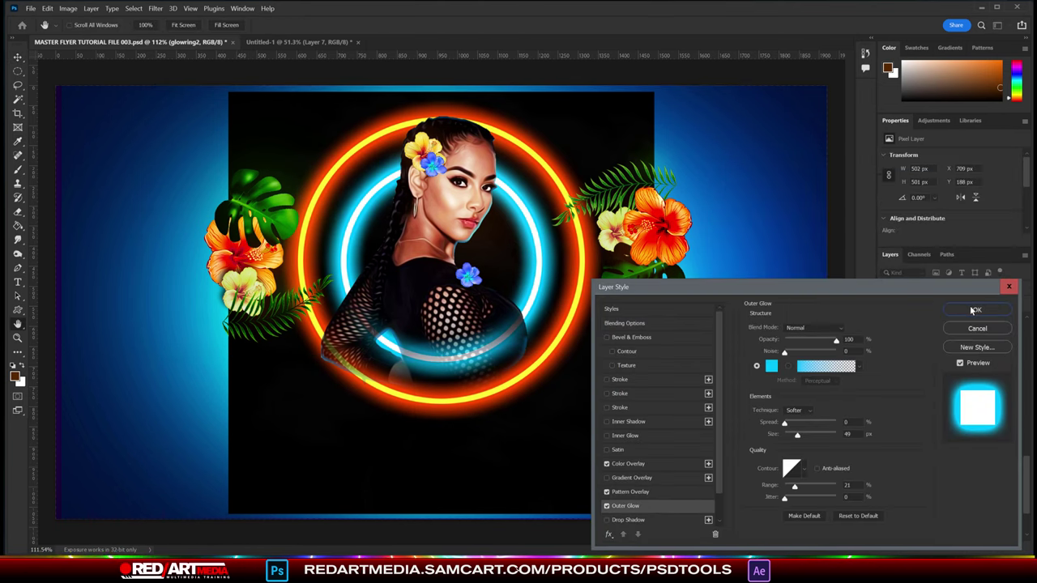
click(975, 309)
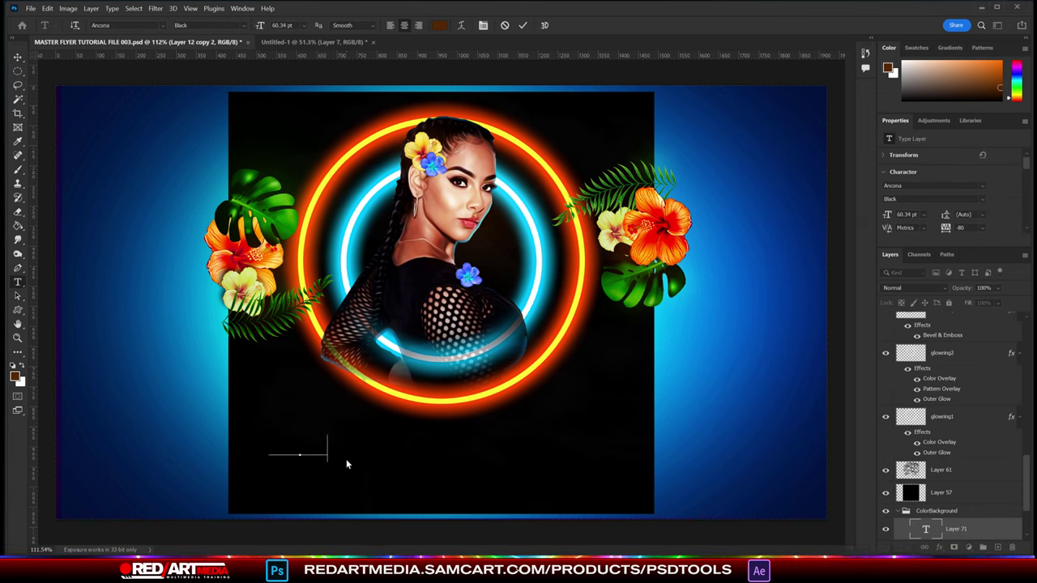
text(RYHT,)
- Enlarge the RHYTHM title across the ring and duplicate its text layer
click(952, 334)
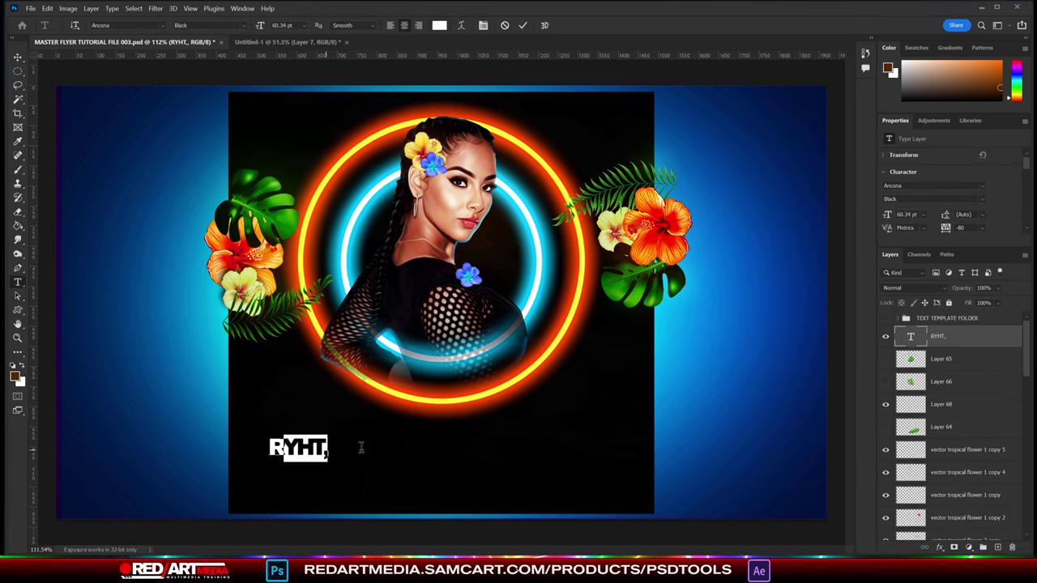
drag(507, 330, 535, 347)
text(HYTHM)
key(Return)
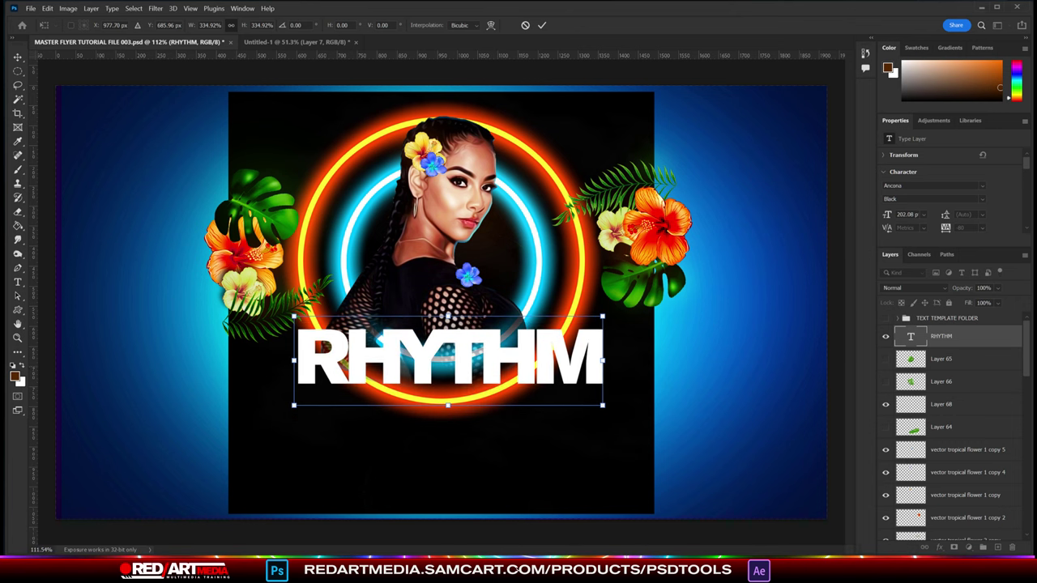
key(ctrl+j)
key(shift+Down)
key(shift+Down)
key(shift+Down)
- Change the duplicated title text to read NATION
click(17, 282)
double_click(450, 413)
text(NATION)
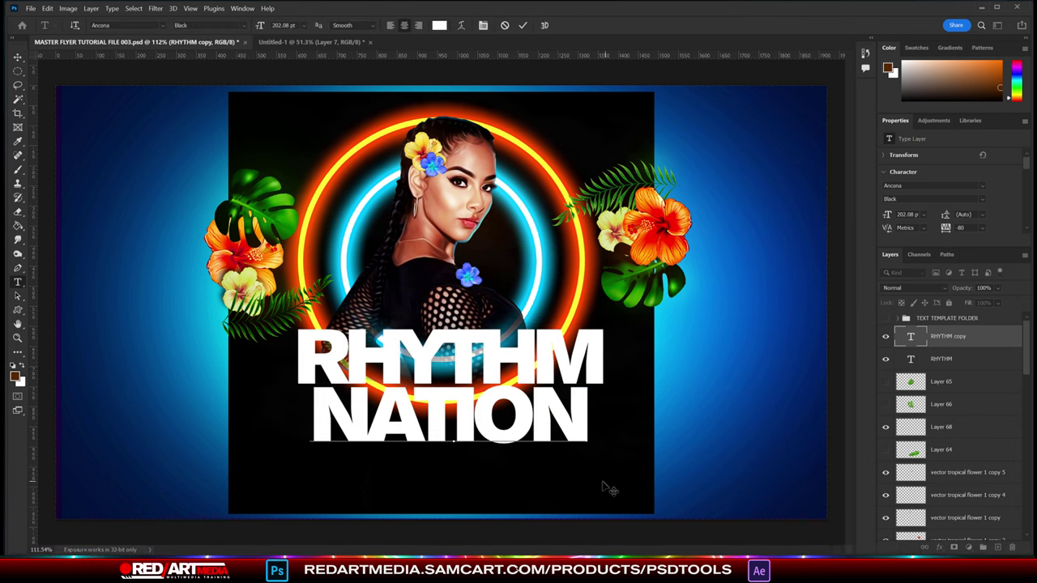
key(ctrl+a)
click(17, 57)
- Set the paint colour to white and contract the selection inside the RHYTHM letters
click(602, 369)
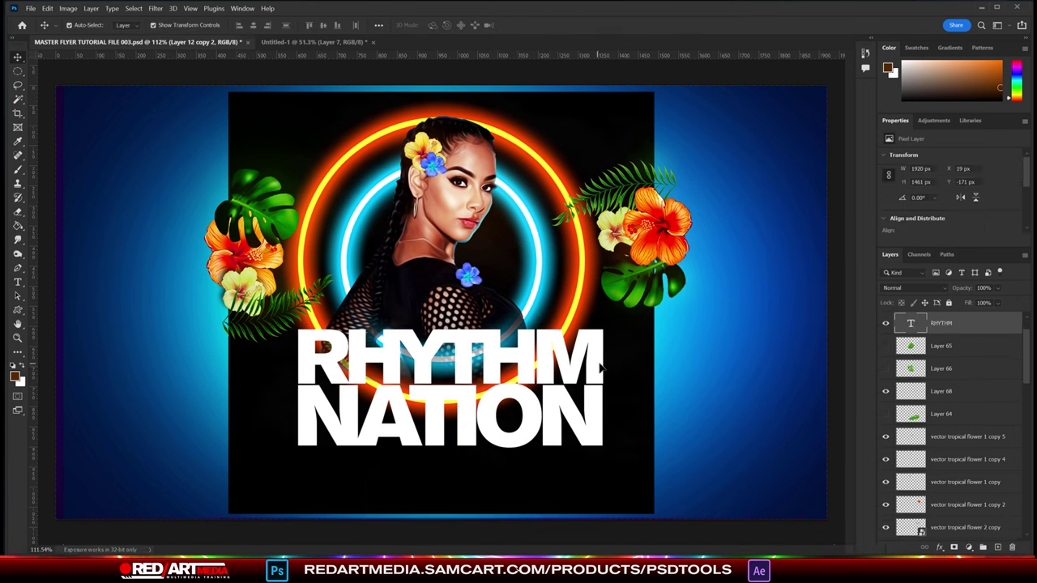
click(15, 374)
click(973, 174)
key(ctrl+plus)
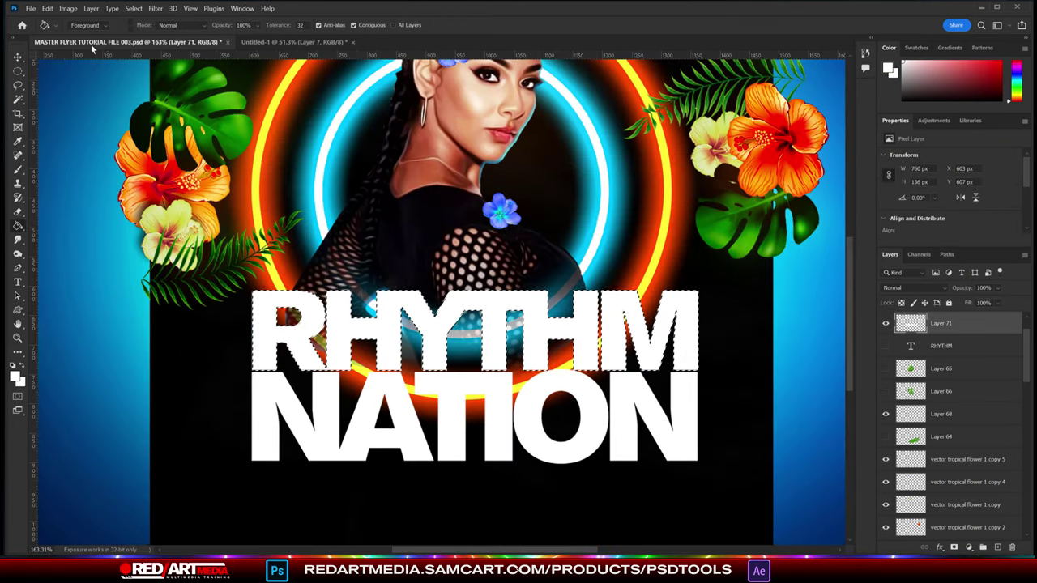
click(134, 8)
click(268, 193)
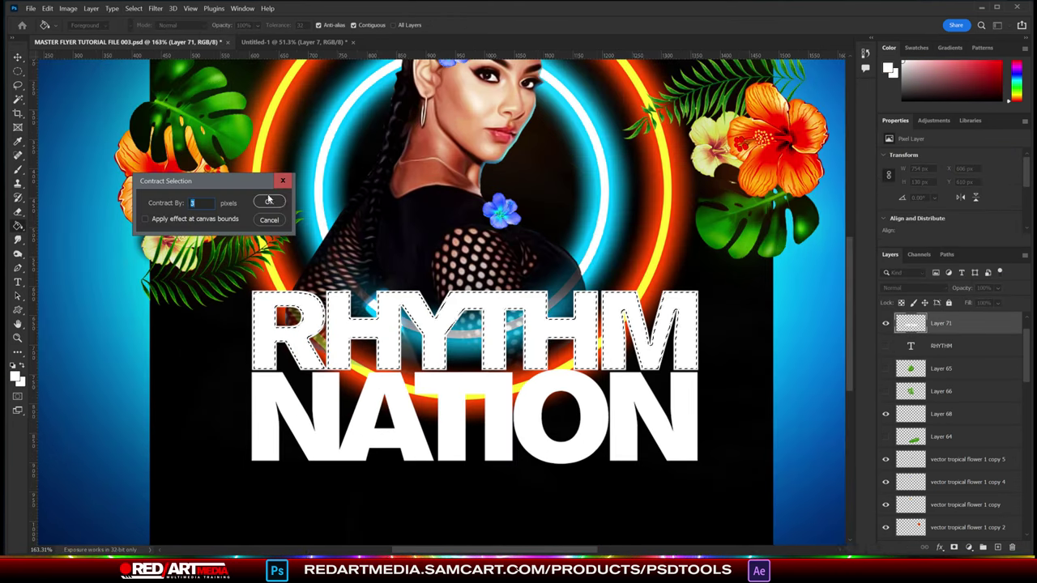
click(272, 197)
- Contract the RHYTHM selection further and move the NATION layer into the text template folder
click(90, 8)
click(268, 199)
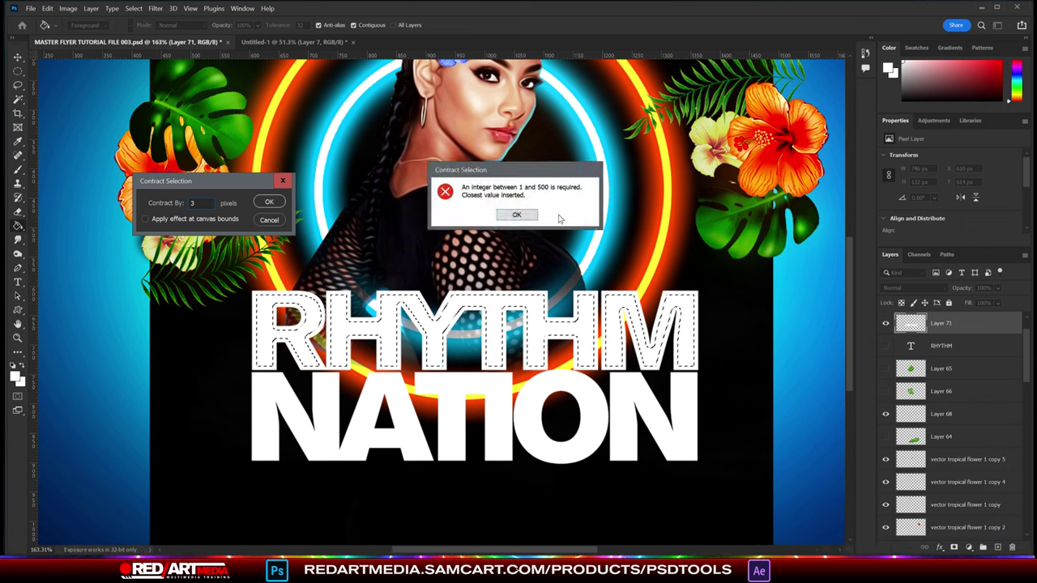
click(514, 216)
click(91, 8)
click(133, 8)
click(268, 193)
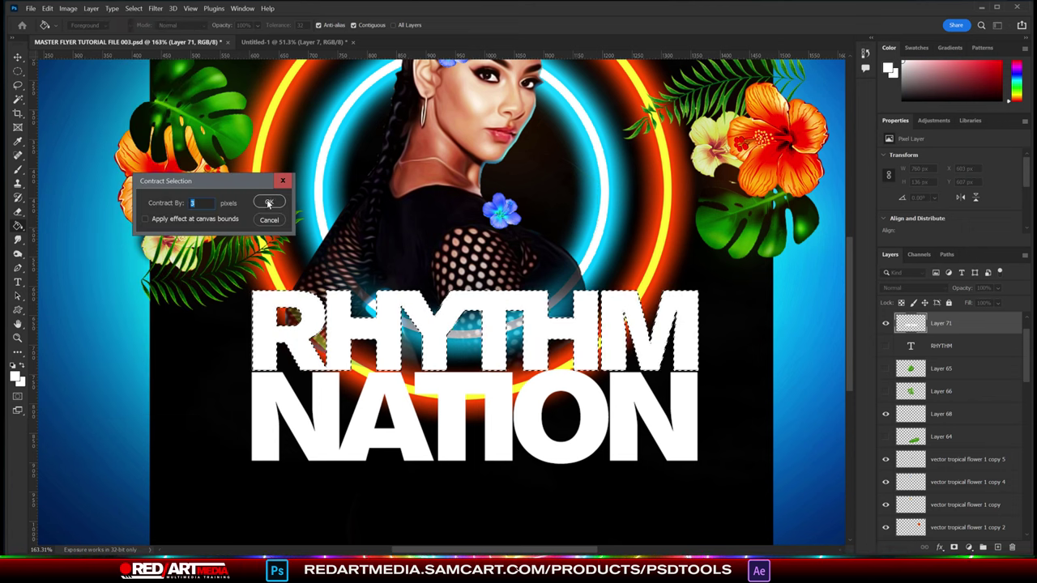
click(134, 8)
click(269, 193)
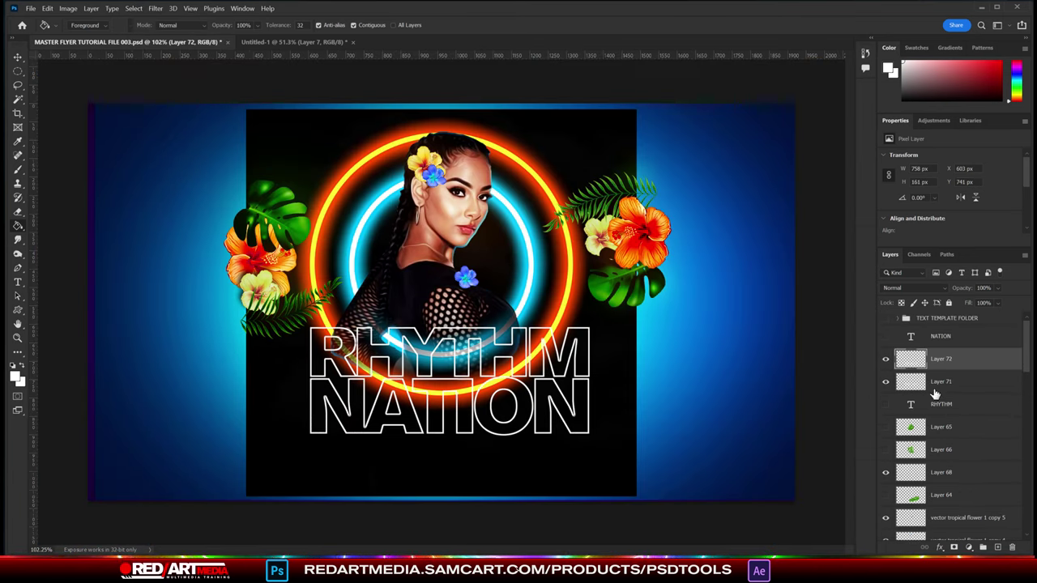
drag(953, 337, 957, 320)
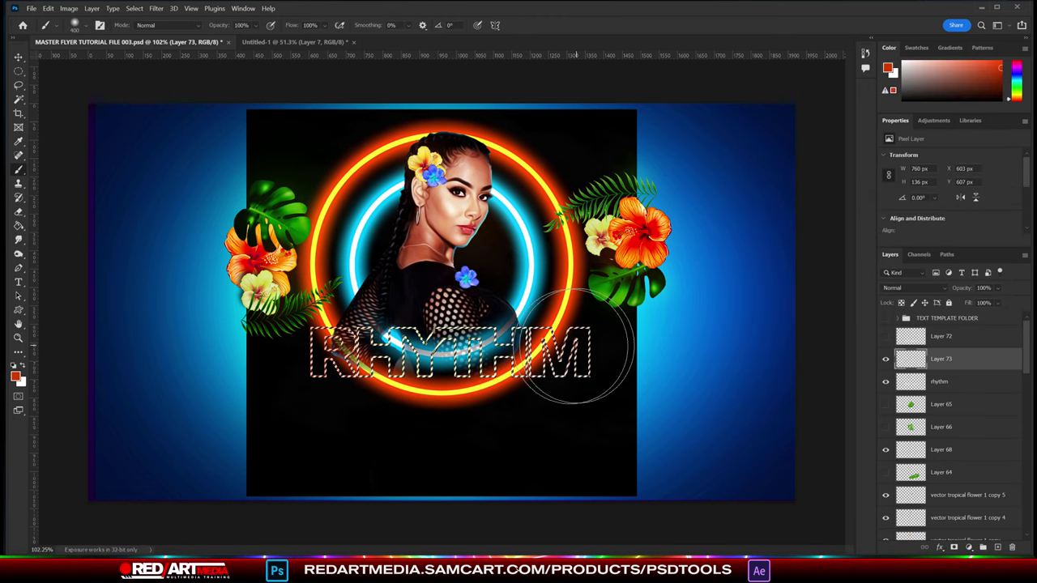
- Show the RHYTHM outline layer and soften it with a Gaussian Blur
click(885, 359)
click(156, 8)
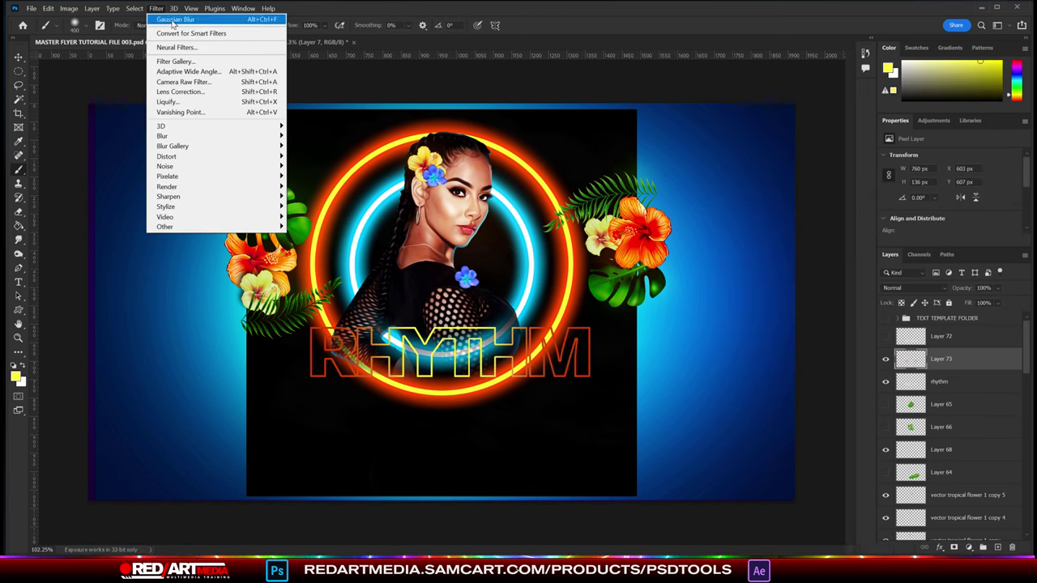
click(186, 18)
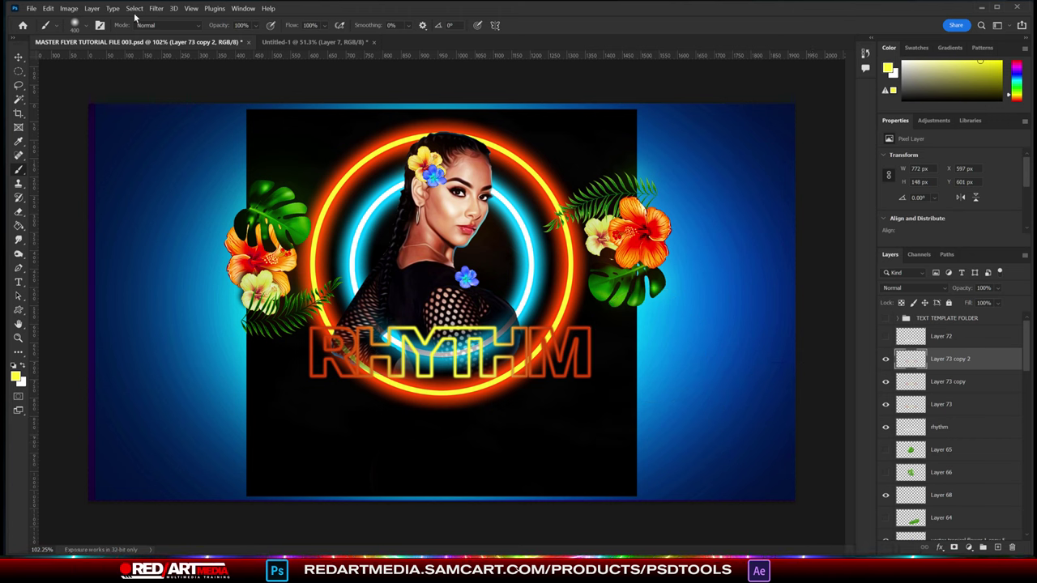
click(157, 8)
click(187, 17)
key(Return)
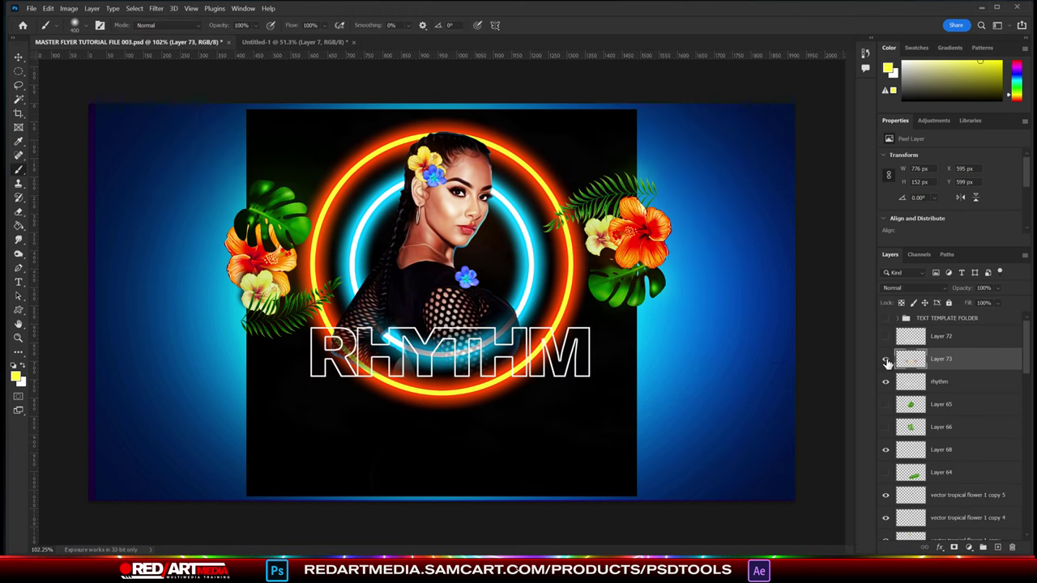
- Duplicate the blurred outline, blur the copy, and set it to Linear Dodge (Add)
drag(1001, 535, 997, 547)
click(156, 8)
click(187, 17)
key(Return)
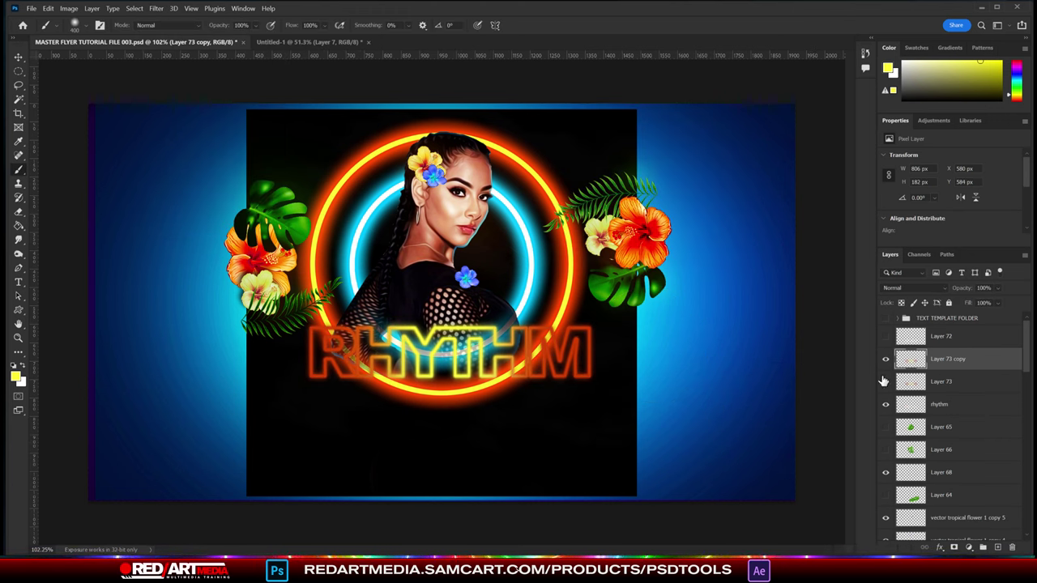
click(948, 359)
click(911, 287)
click(911, 353)
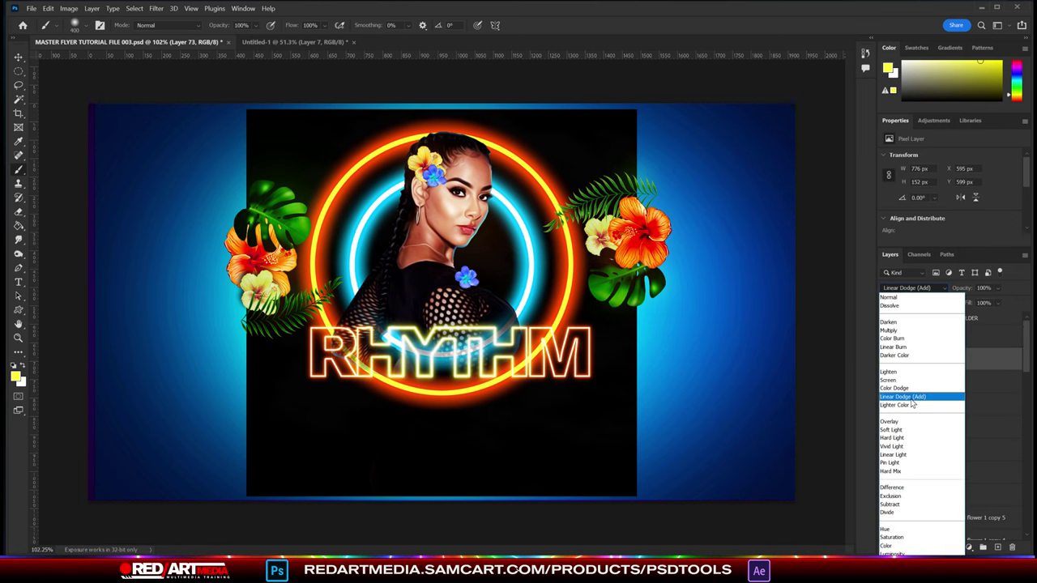
click(903, 396)
- Apply Hue/Saturation to the glow and hide the solid white RHYTHM letters
key(ctrl+u)
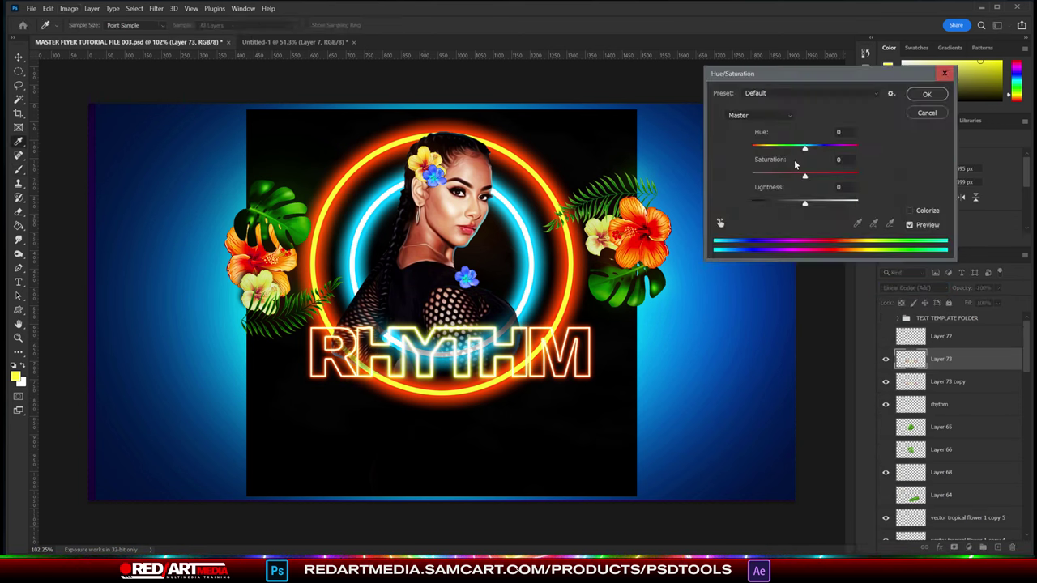
key(Return)
scroll(932, 389, down, 2)
click(886, 365)
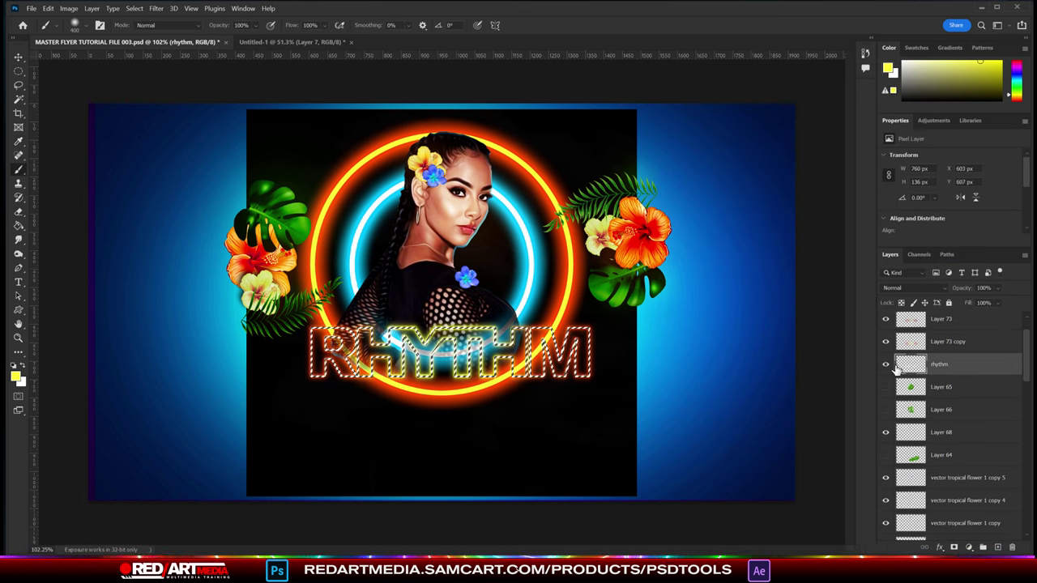
scroll(897, 368, up, 2)
click(891, 361)
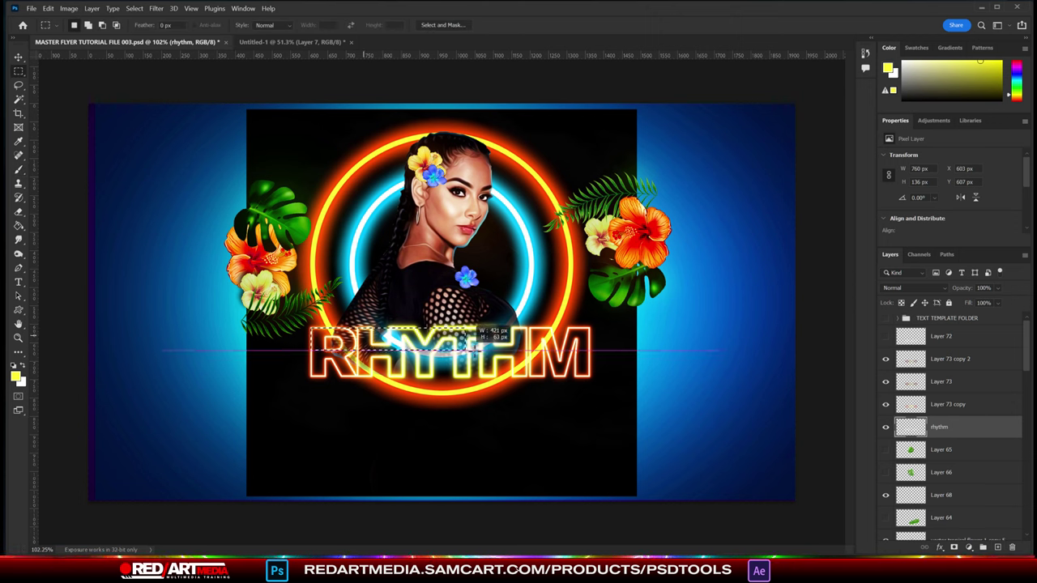
- Toggle the cyan ring glow visibility and inspect the glowing1 and glowing2 ring layers
click(968, 495)
scroll(963, 473, down, 4)
scroll(952, 427, down, 3)
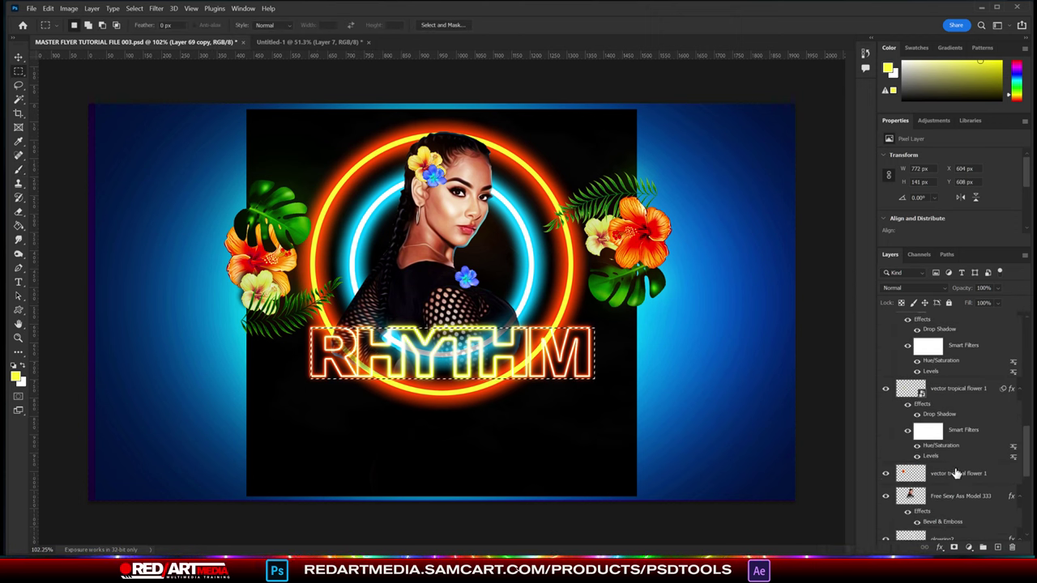
click(940, 491)
click(887, 422)
click(886, 482)
click(940, 481)
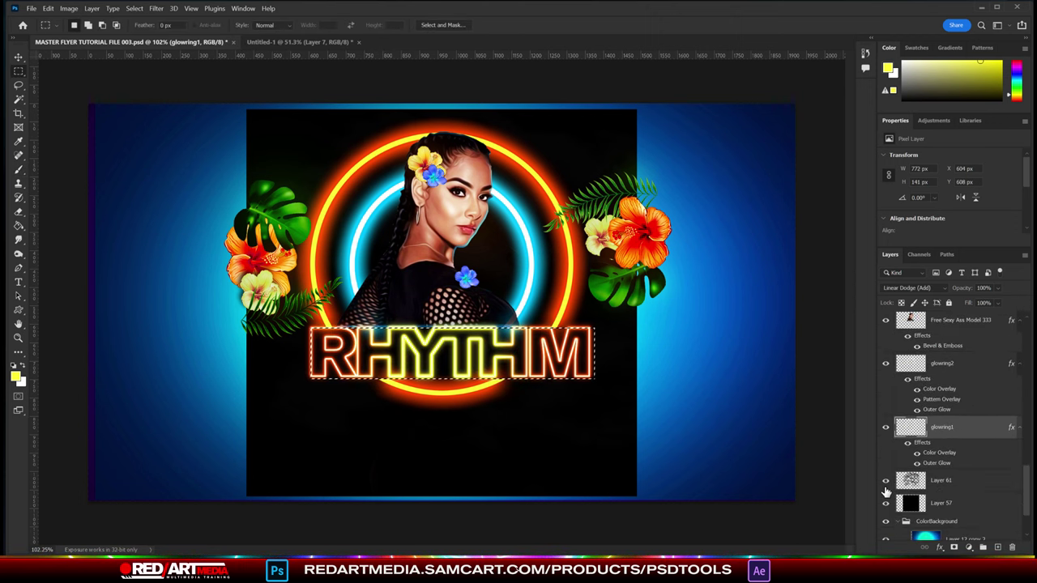
scroll(940, 454, down, 3)
scroll(940, 397, up, 5)
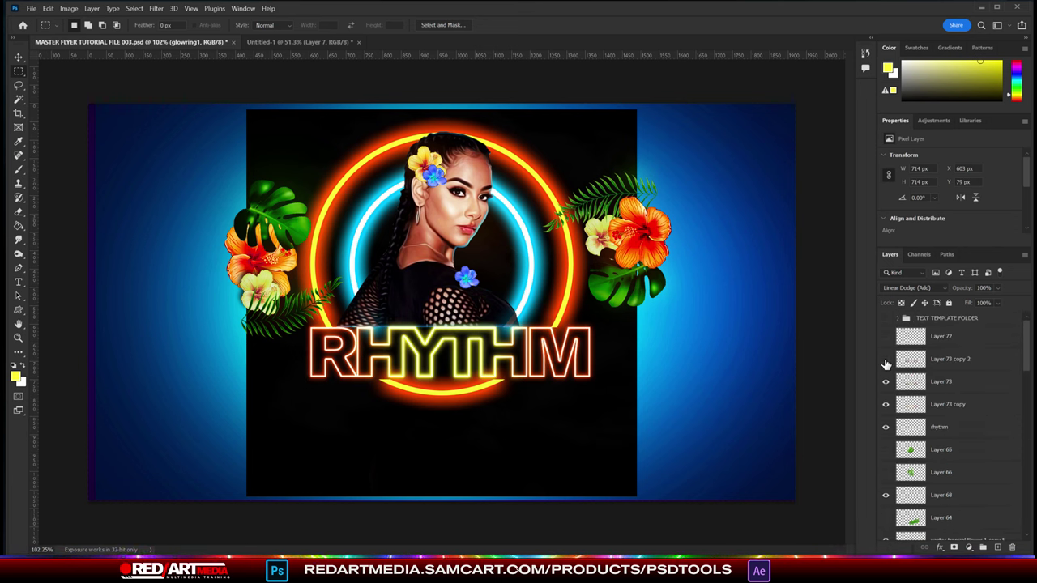
- Lower the glow copy's opacity and merge the glow copies into one layer
click(956, 359)
click(972, 381)
shift+click(991, 405)
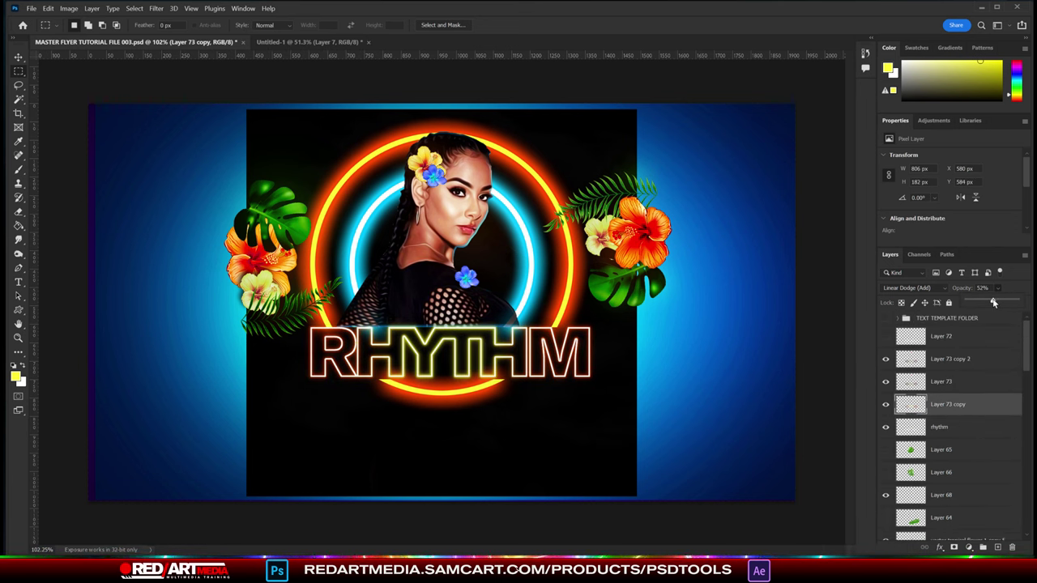
key(ctrl+e)
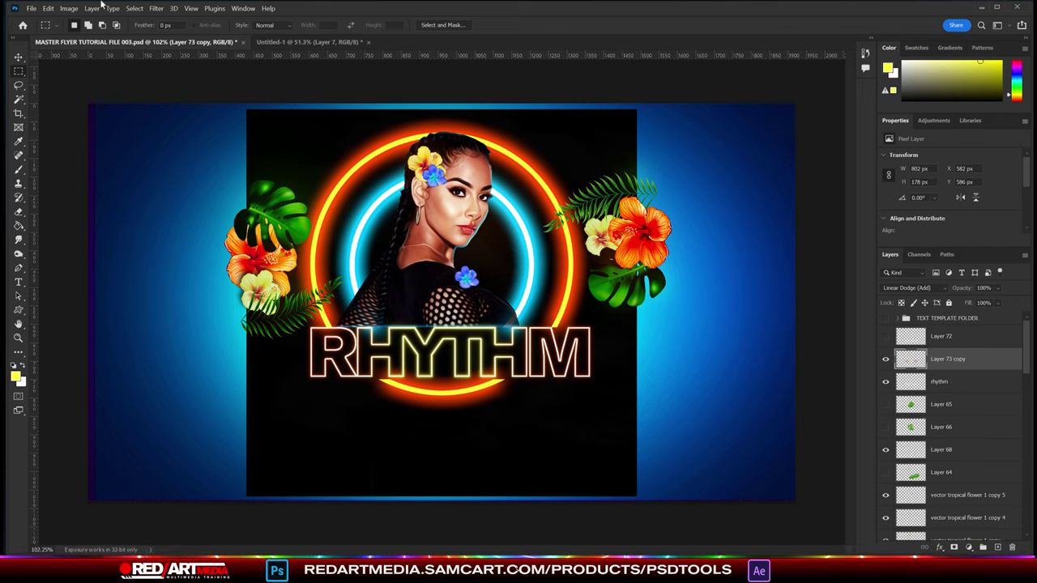
- Apply a Levels adjustment to the merged RHYTHM glow layer
click(69, 8)
click(208, 74)
key(Escape)
click(69, 8)
click(202, 30)
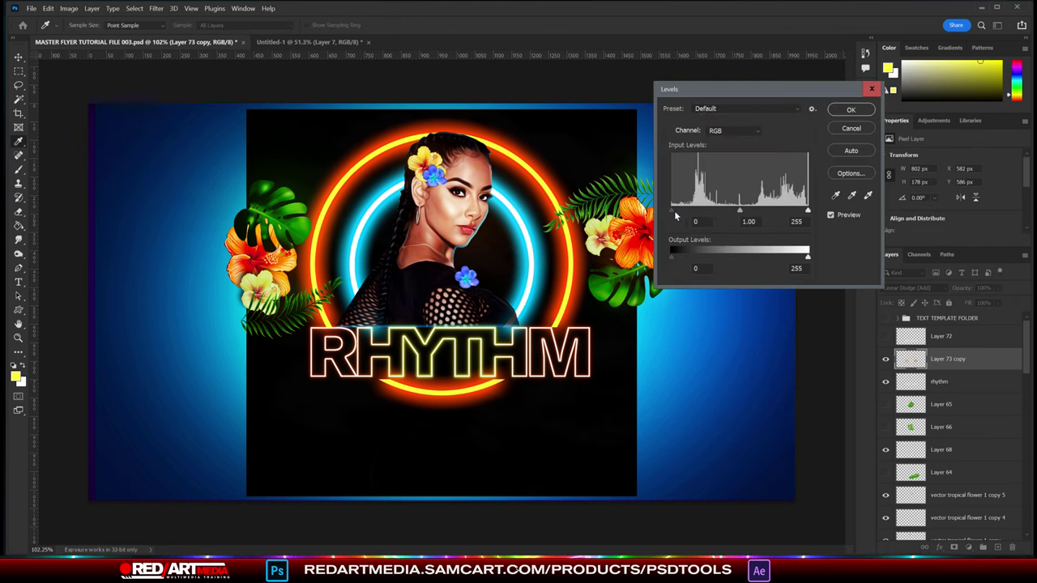
click(851, 110)
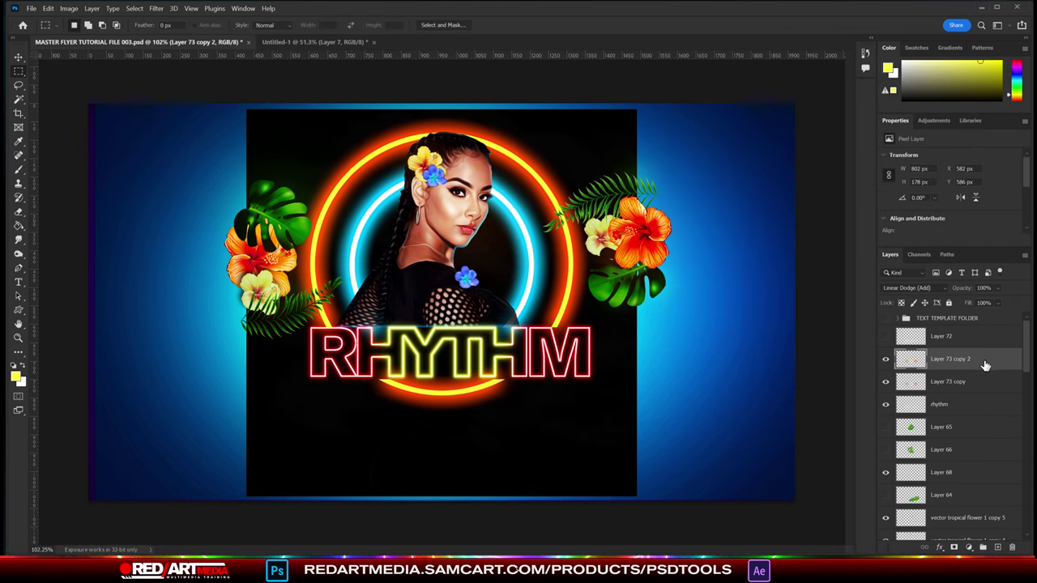
- Add a 21% opacity duplicate of the glow with a Gaussian Blur
drag(984, 364, 996, 545)
drag(999, 306, 979, 303)
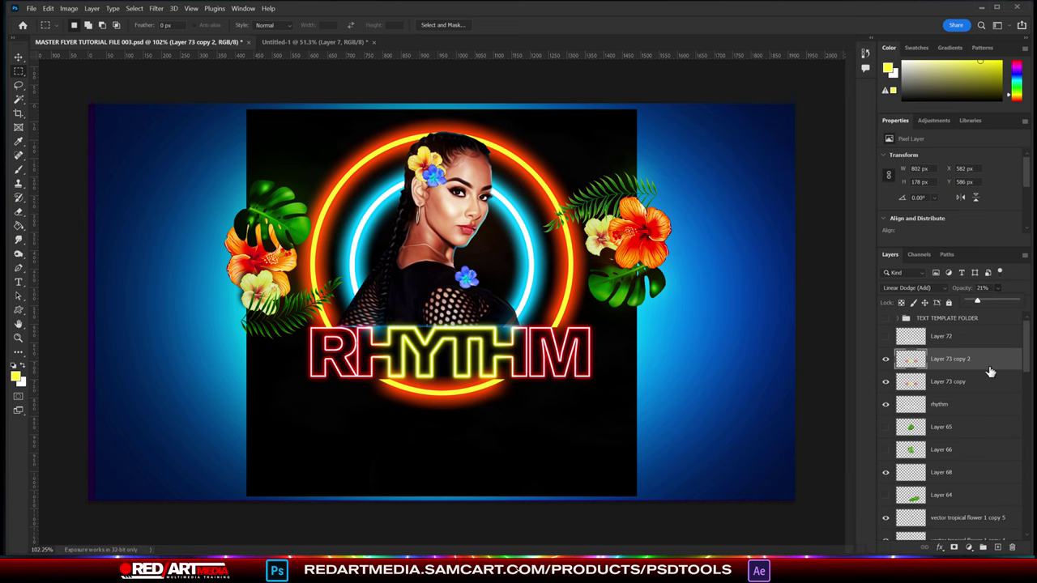
click(156, 8)
mouse_move(162, 135)
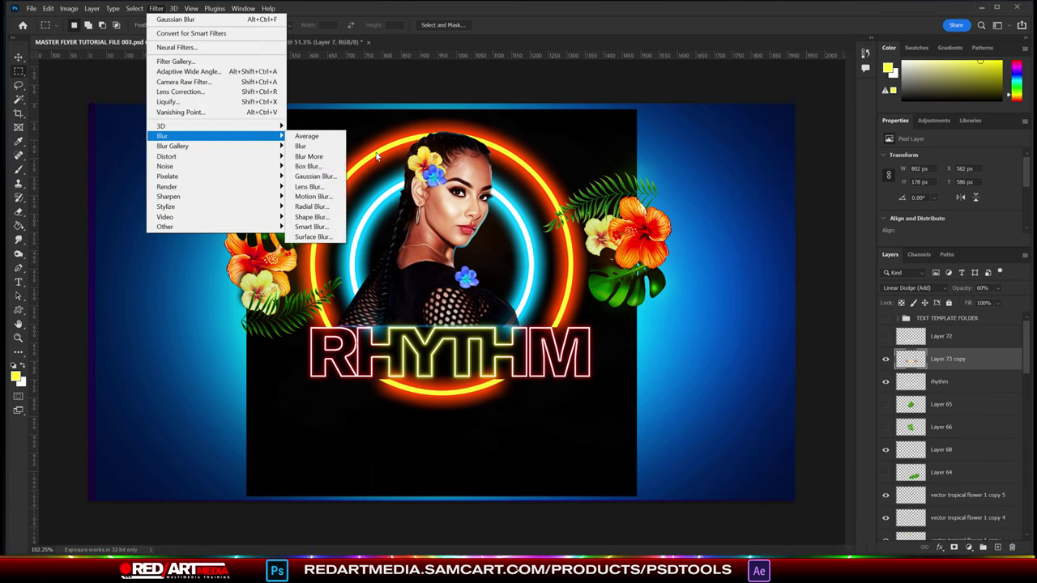
click(369, 175)
key(Return)
- Add a new layer, load the RHYTHM outline selection, and colour the glow red and yellow
key(b)
key(ctrl+shift+alt+n)
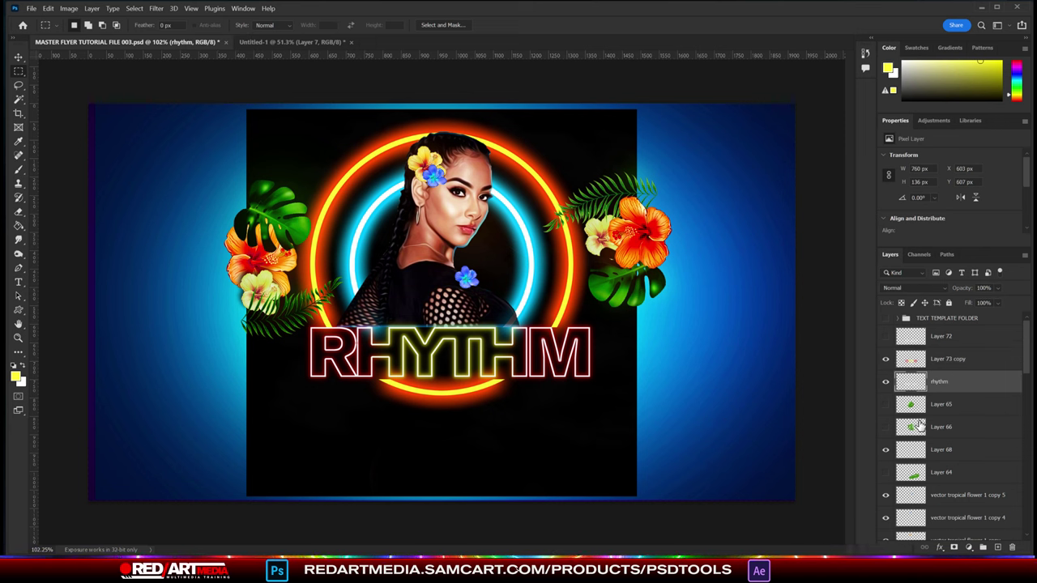
ctrl+click(910, 404)
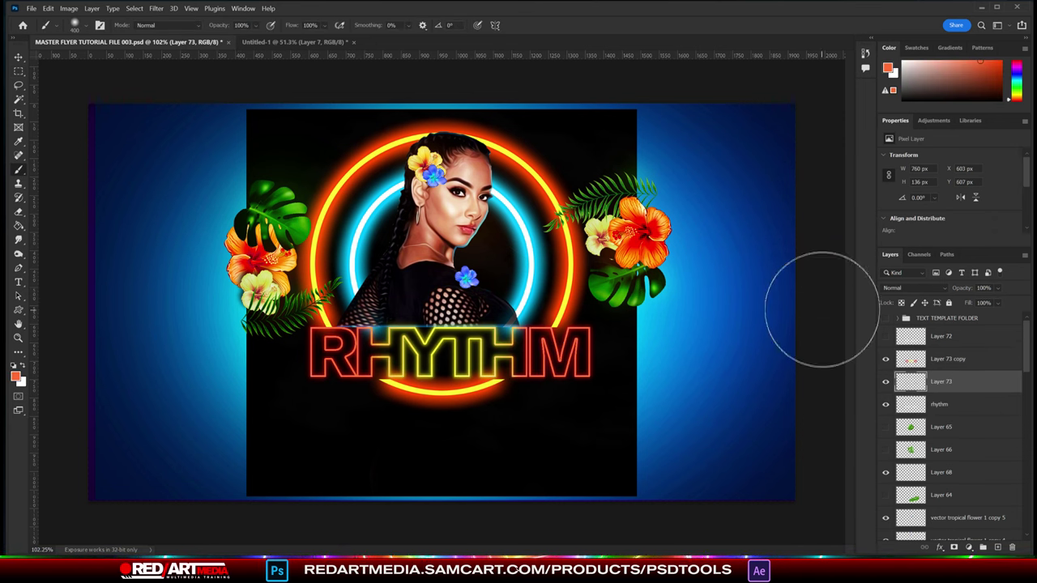
click(886, 382)
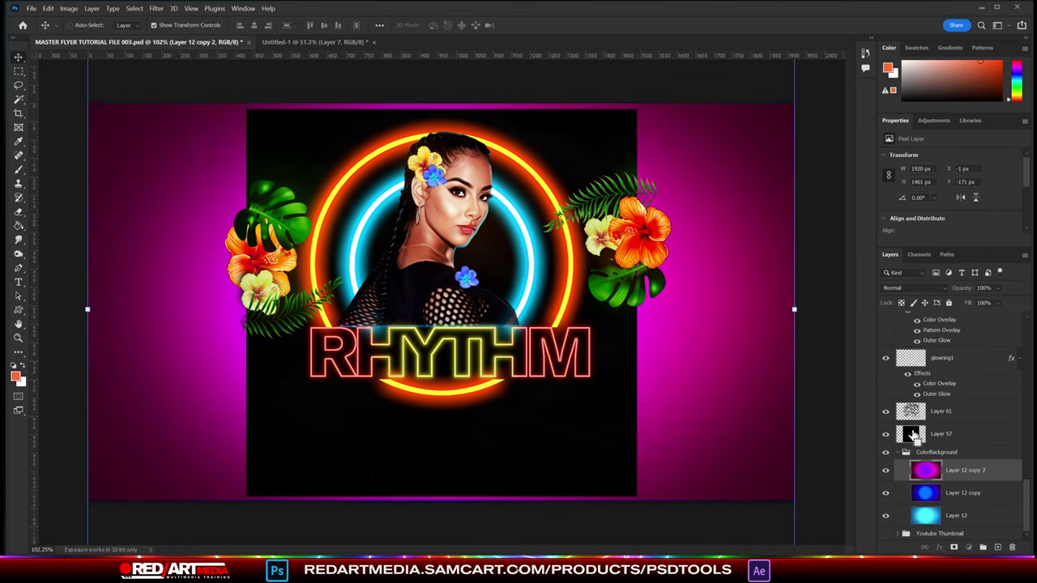
- Clip the left and right flower layers to the poster layer with Create Clipping Mask
click(134, 8)
click(886, 350)
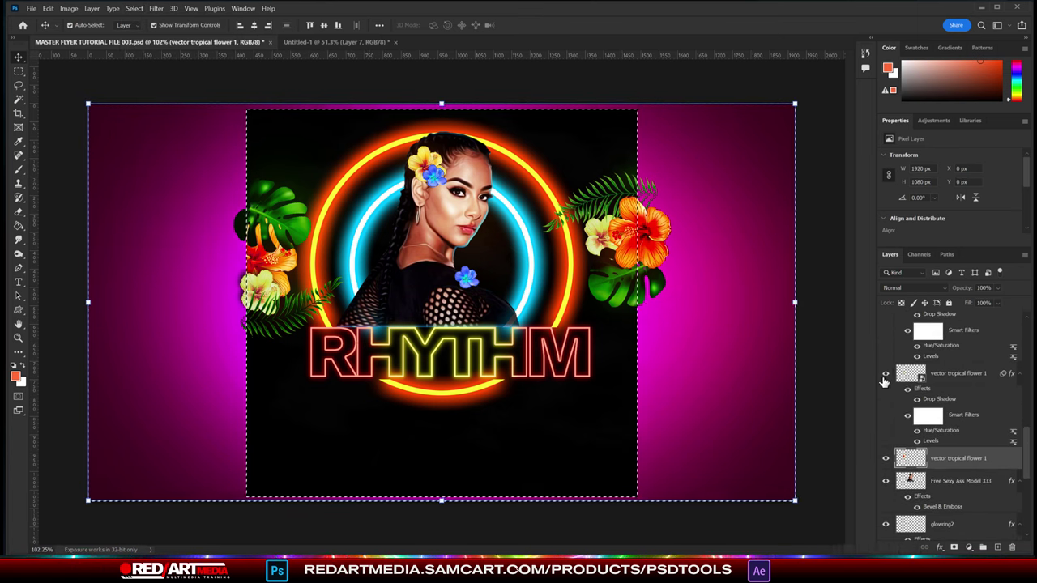
right_click(956, 372)
right_click(956, 357)
click(843, 526)
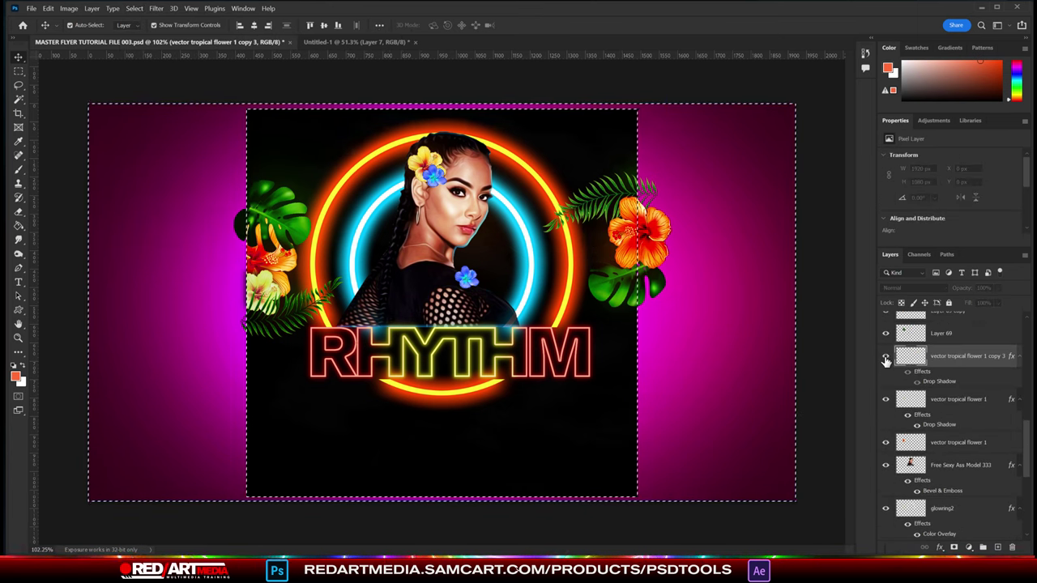
scroll(956, 373, up, 3)
click(956, 396)
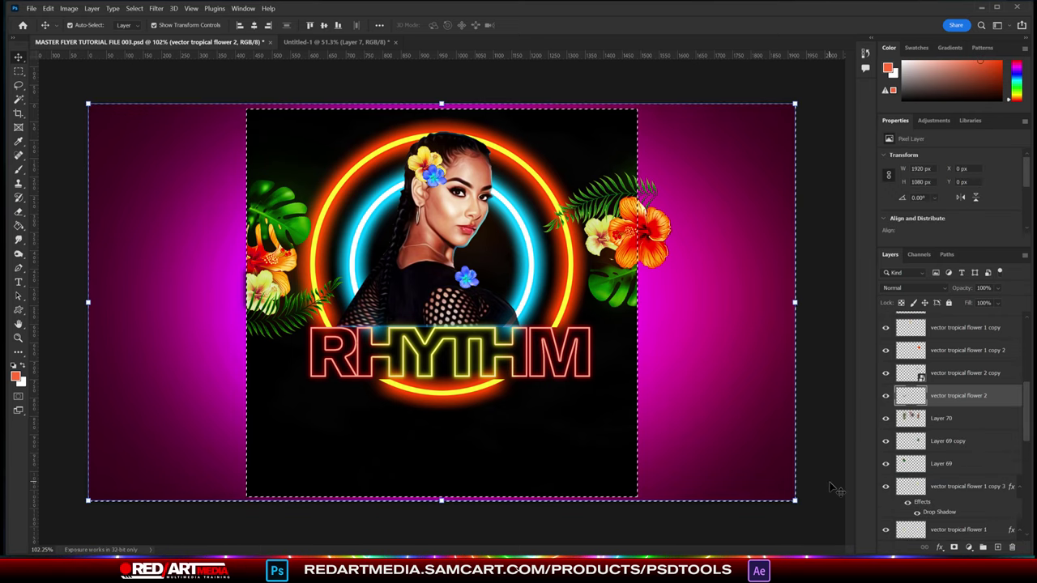
right_click(892, 397)
click(888, 382)
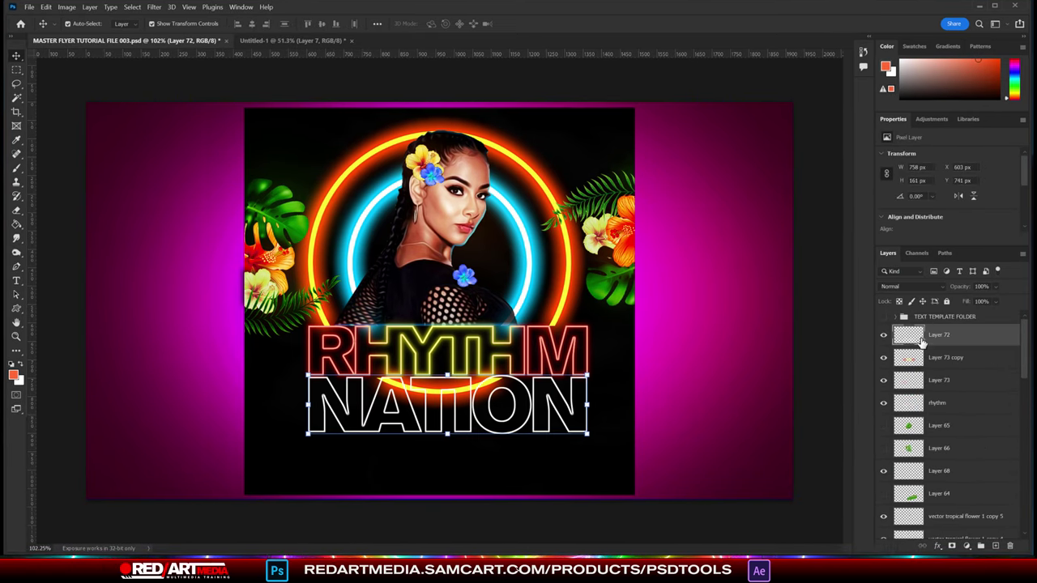
- Give NATION an 8 px additive Outer Glow at 33 opacity and a blue Color Overlay
click(67, 8)
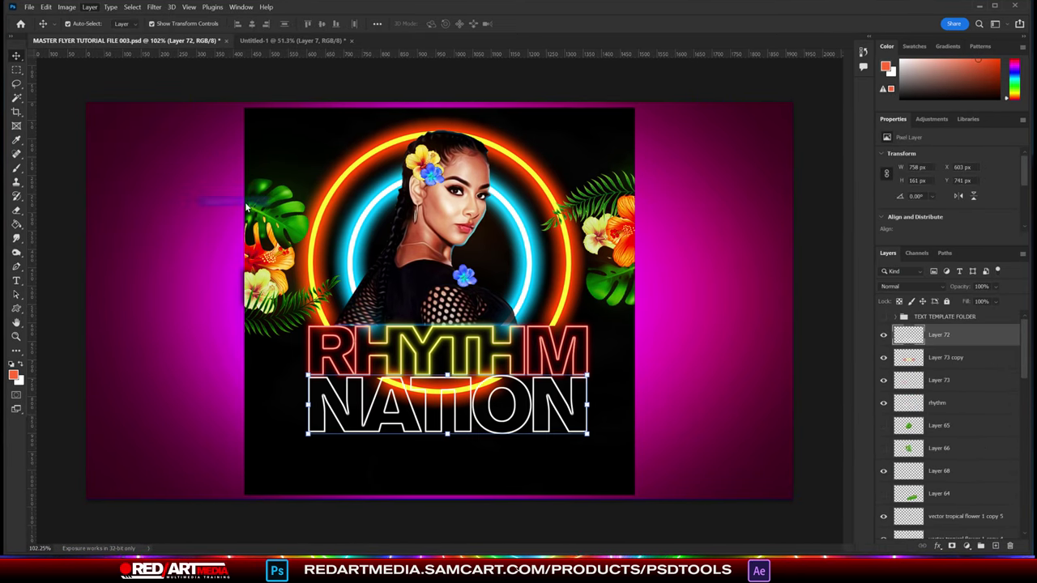
drag(792, 434, 788, 434)
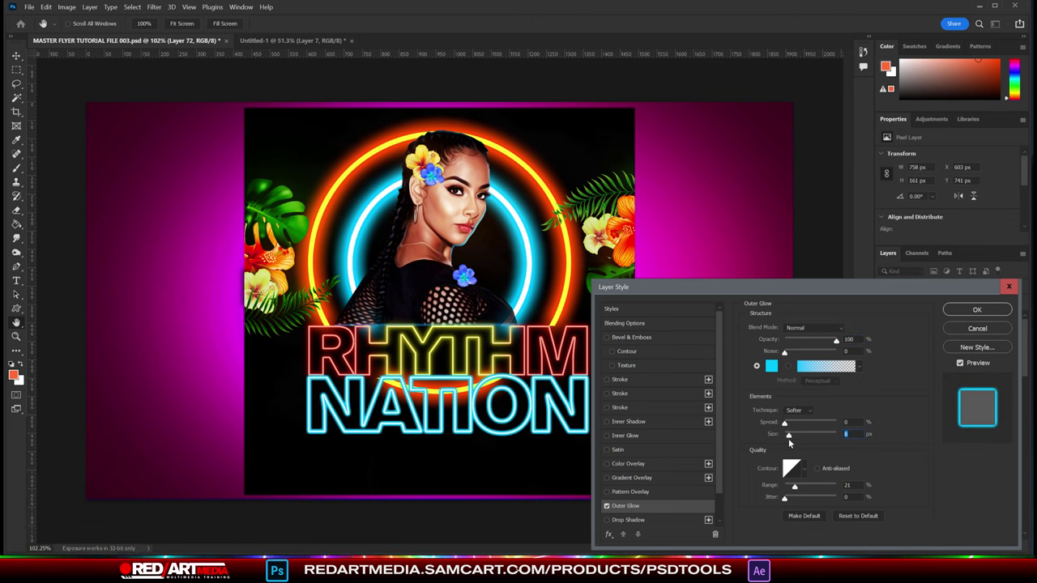
click(629, 463)
click(852, 330)
click(914, 179)
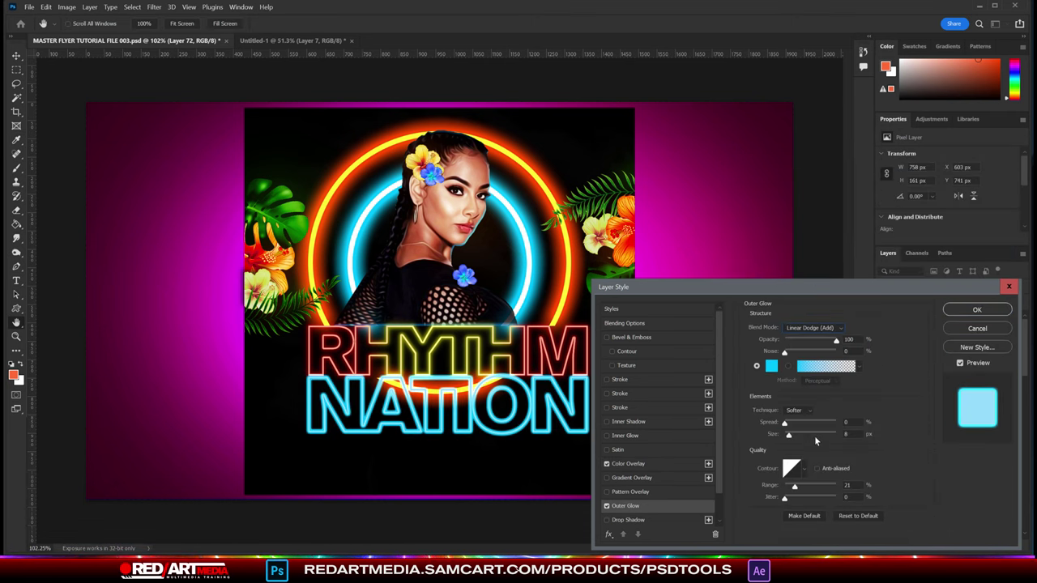
click(629, 464)
click(856, 329)
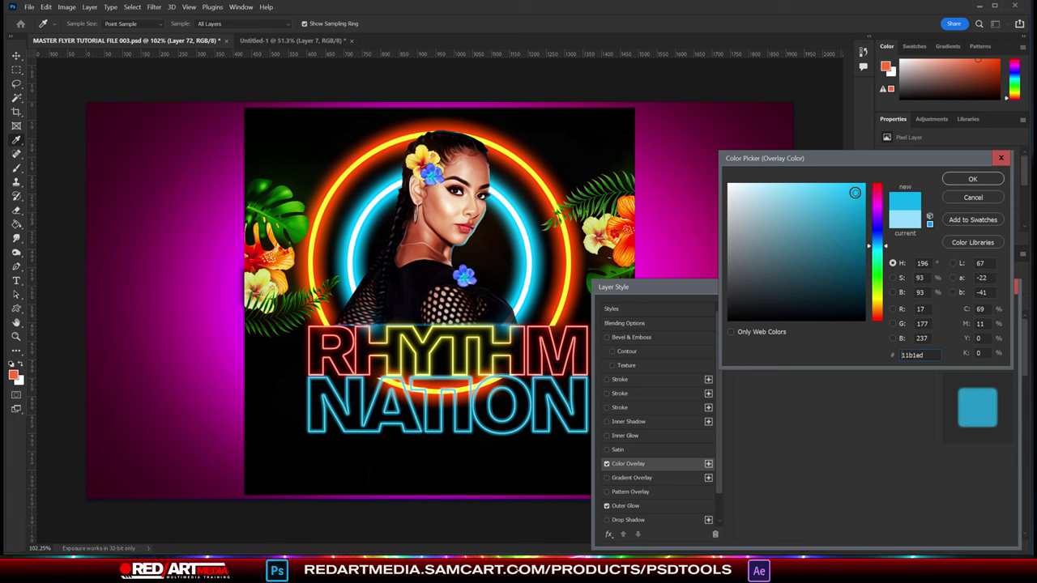
click(914, 179)
click(625, 505)
drag(818, 341, 804, 344)
key(Return)
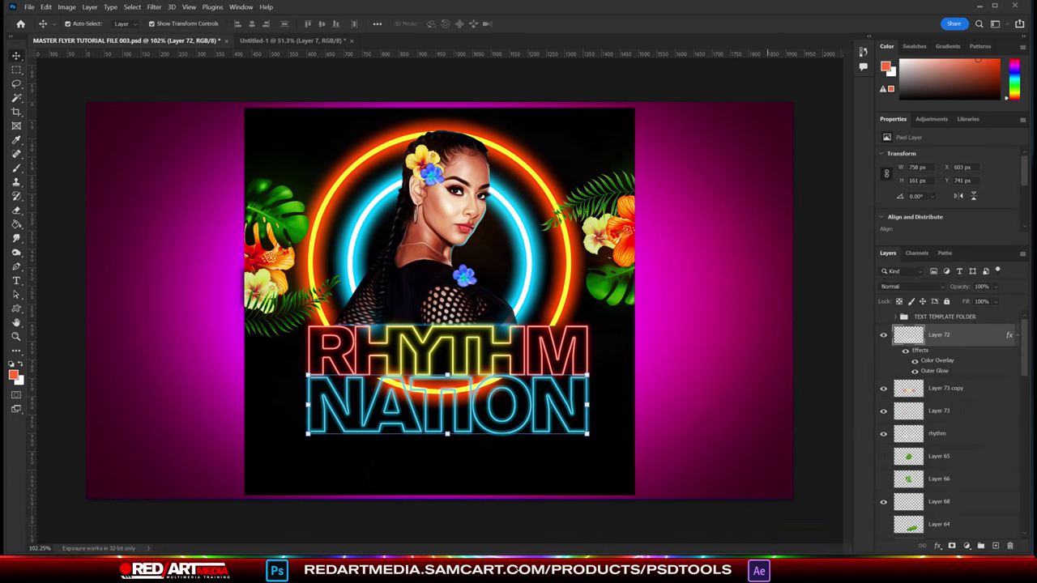
- Marquee the lower part of the rings below the portrait and delete it
click(899, 389)
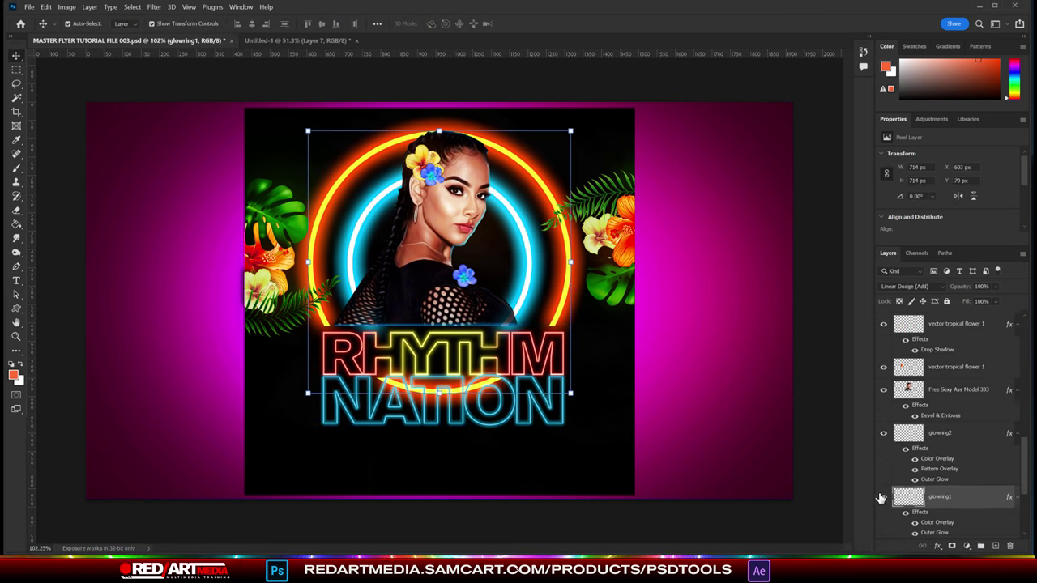
key(m)
drag(660, 493, 243, 376)
key(Delete)
key(ctrl+d)
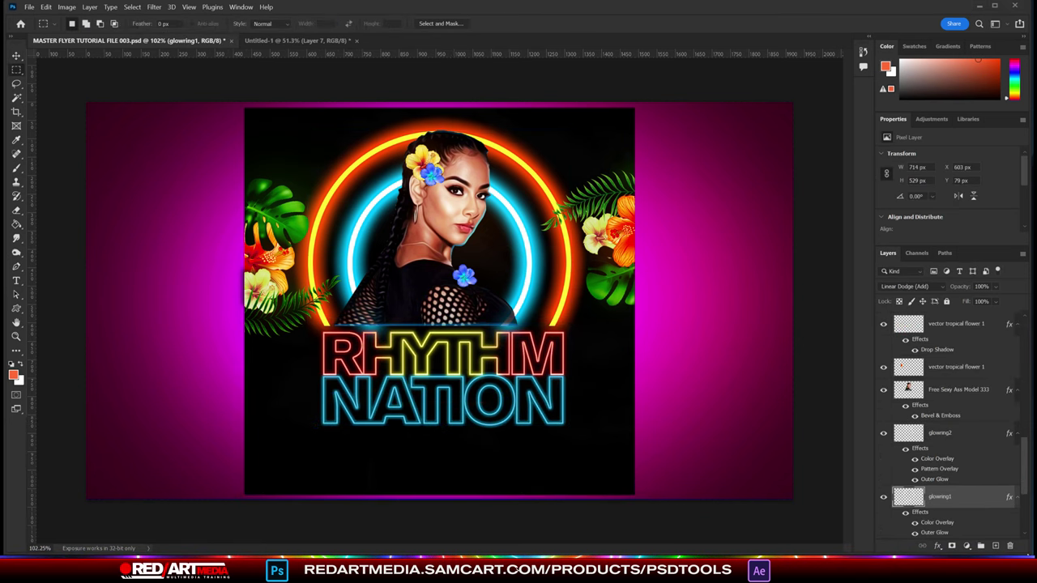
drag(1023, 466, 1024, 316)
- Fill a small rectangle at the flyer's top-left with pink
drag(264, 122, 320, 144)
click(13, 373)
key(Return)
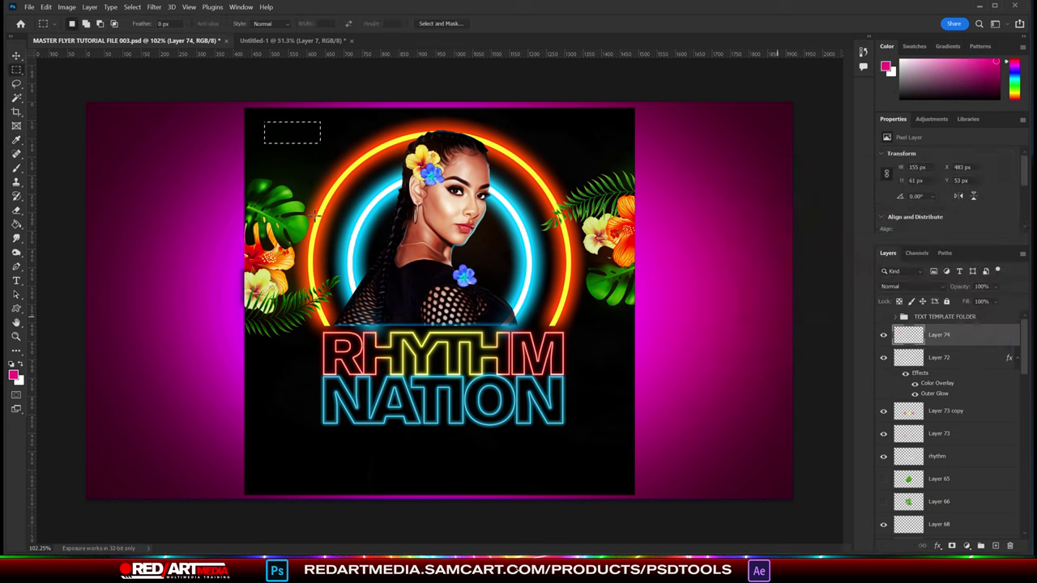
- Type the EARLY ENTRY label in Regular weight inside the pink box, sized to fit
click(277, 128)
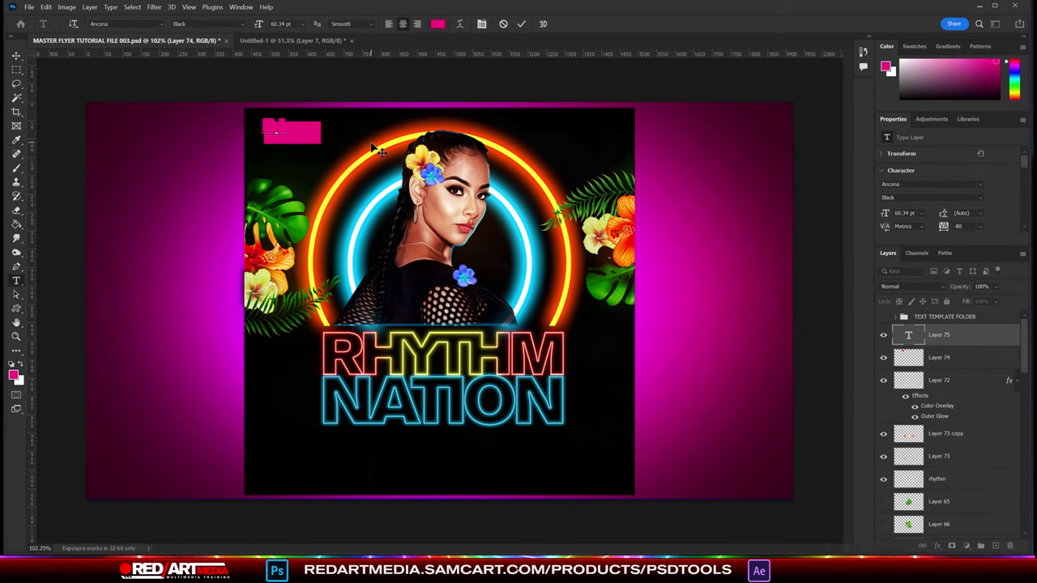
text(EARLY)
click(179, 23)
click(231, 76)
drag(307, 116, 279, 128)
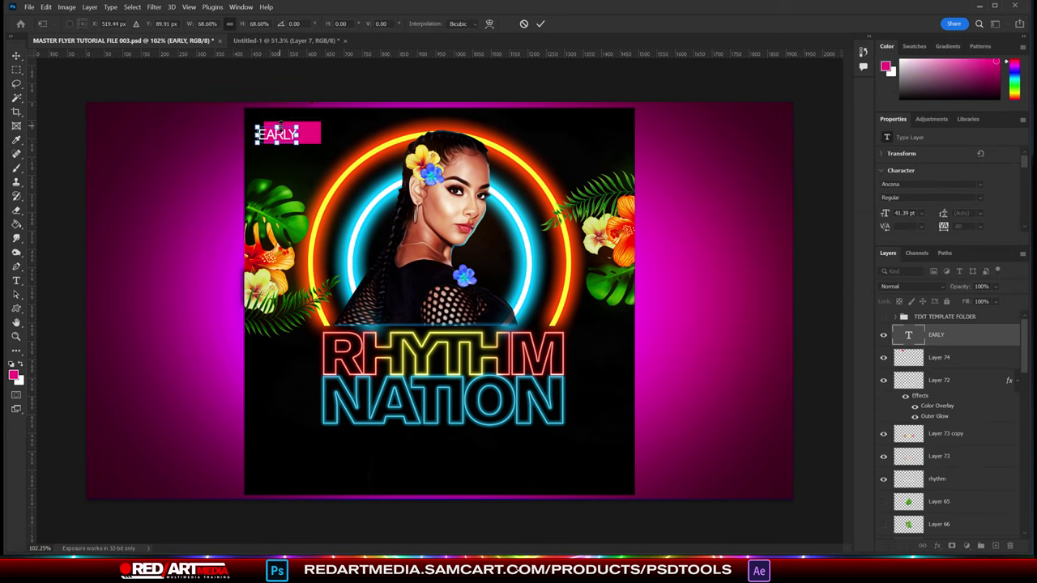
click(482, 24)
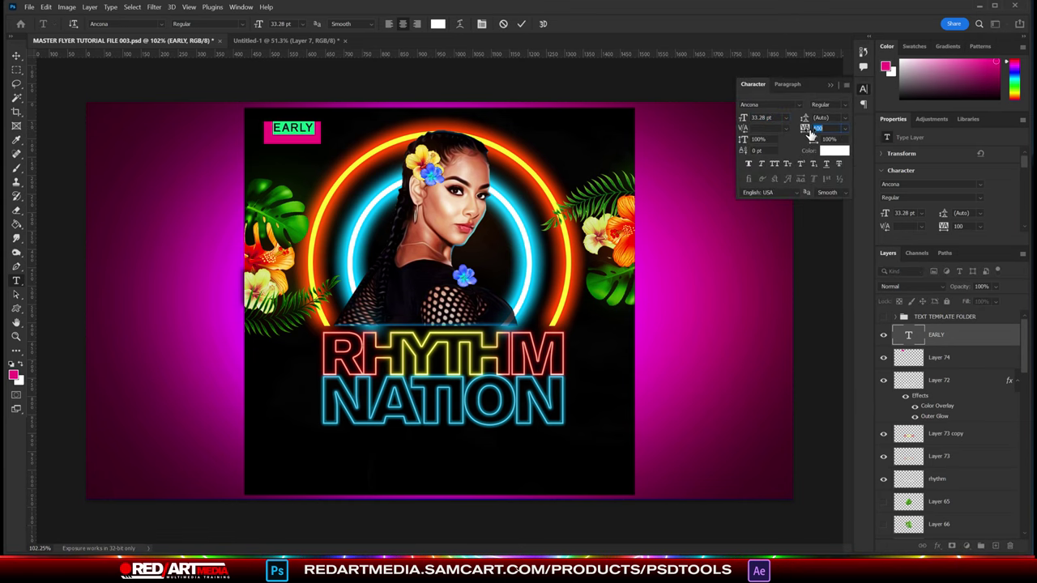
scroll(320, 114, up, 3)
key(ctrl+j)
text(ENTRY)
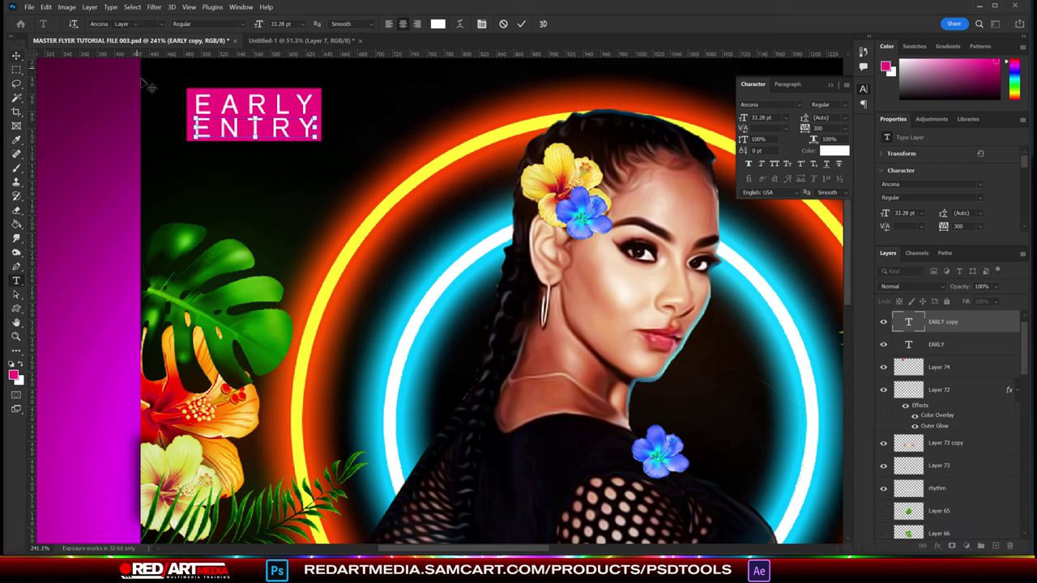
key(Escape)
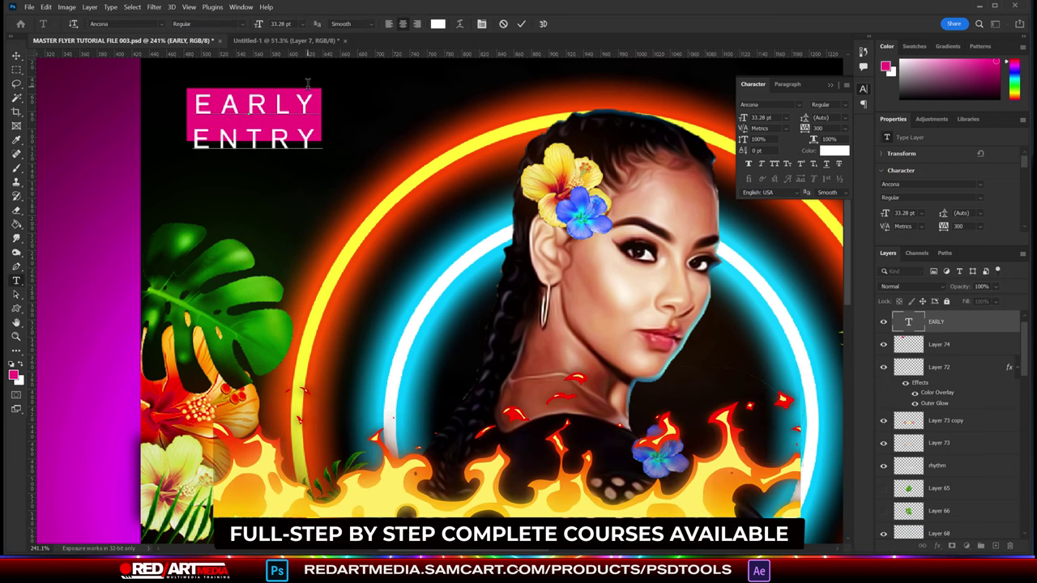
- Set the EARLY ENTRY label's leading to 26 and tracking to 440
click(243, 113)
key(ctrl+a)
click(820, 117)
text(26120)
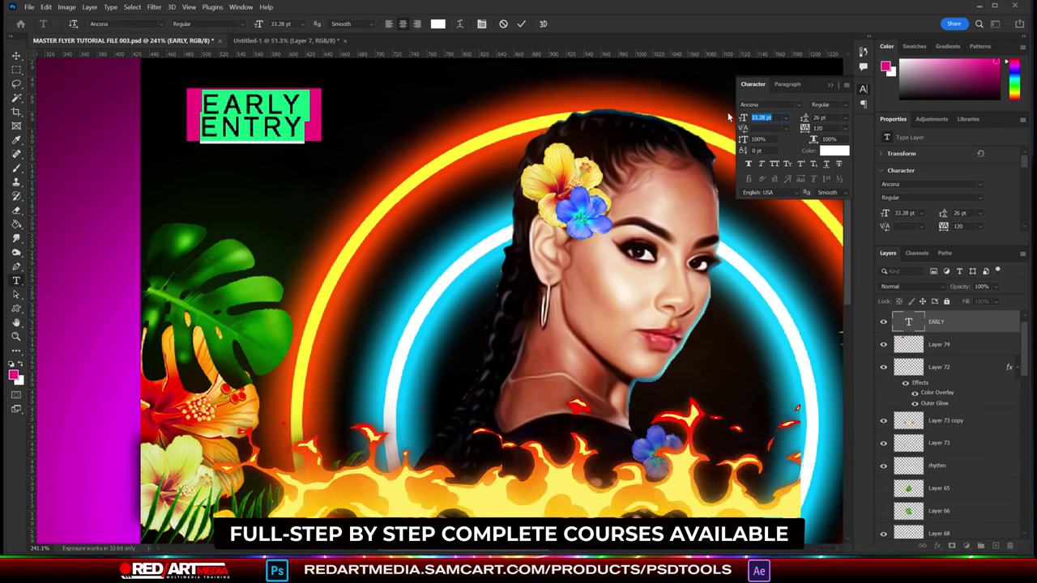
text(28)
click(820, 128)
text(440)
key(Return)
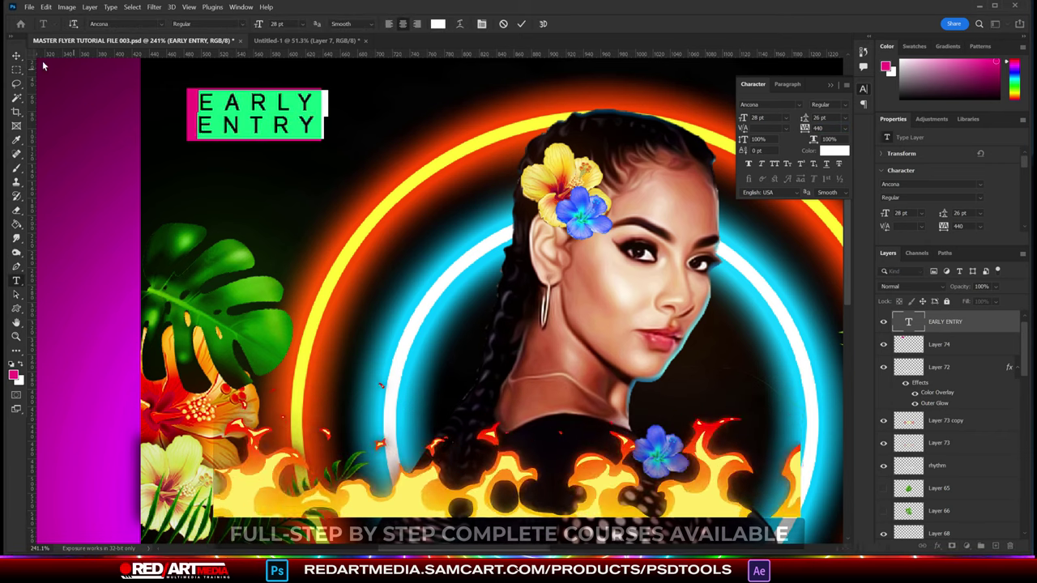
key(Escape)
- Duplicate the pink box below the EARLY ENTRY label and fill the copy cyan
key(v)
mouse_move(316, 144)
mouse_down()
mouse_move(316, 209)
mouse_move(240, 185)
mouse_up()
key(Return)
key(g)
click(14, 373)
click(910, 178)
click(213, 185)
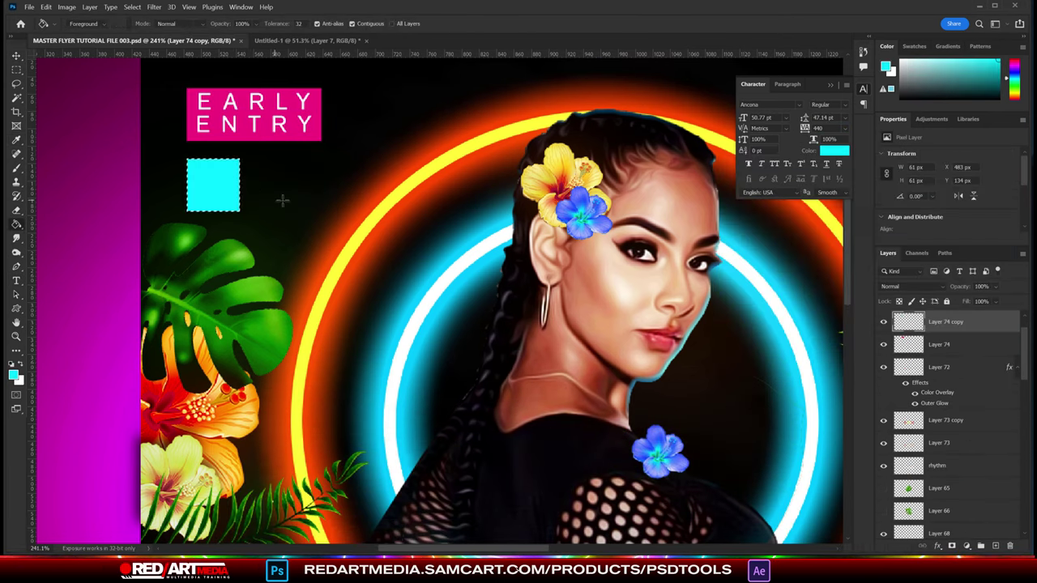
scroll(283, 200, down, 5)
scroll(275, 186, up, 7)
- Type DEC in black with 0 tracking, scaled to fit the resized cyan box
click(235, 120)
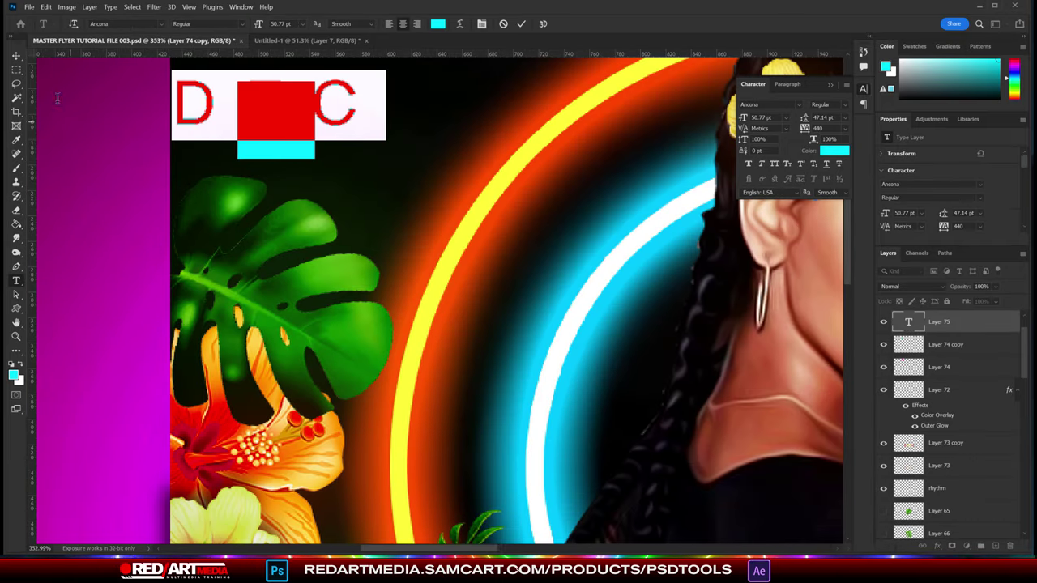
click(843, 128)
click(827, 194)
click(835, 150)
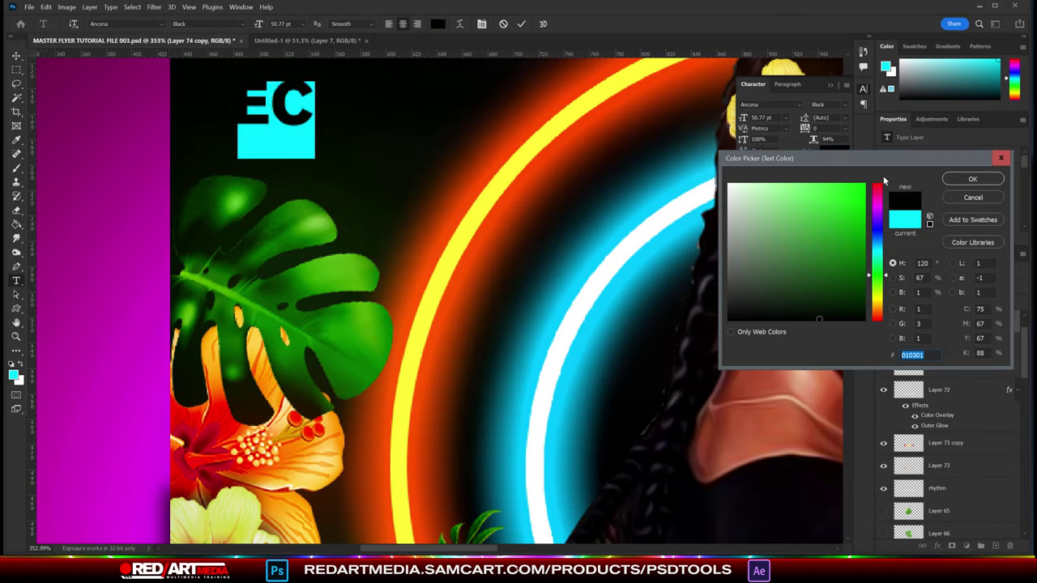
click(972, 176)
key(ctrl+t)
drag(322, 144, 313, 136)
key(Return)
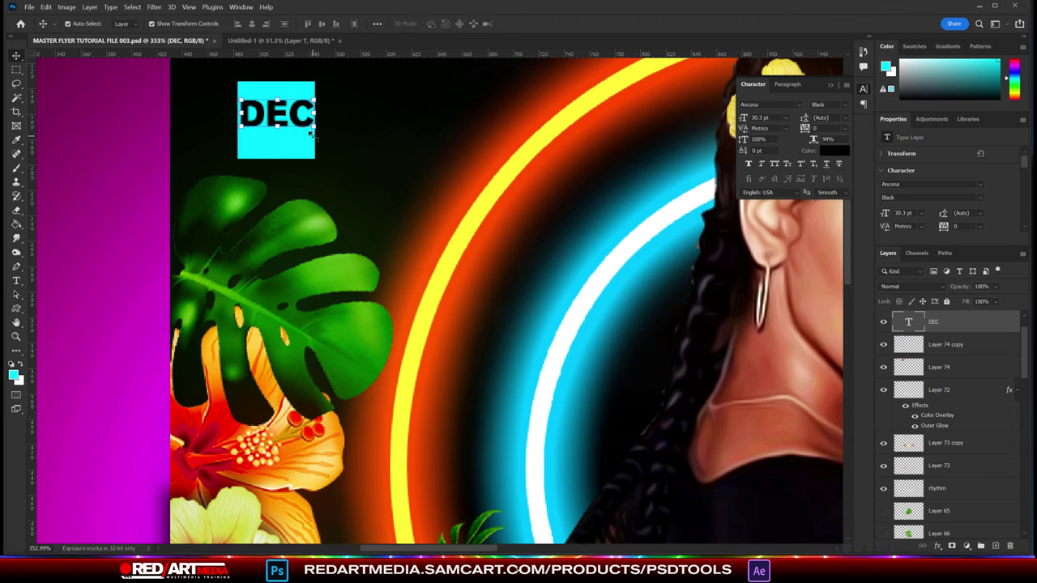
ctrl+click(273, 154)
key(ctrl+t)
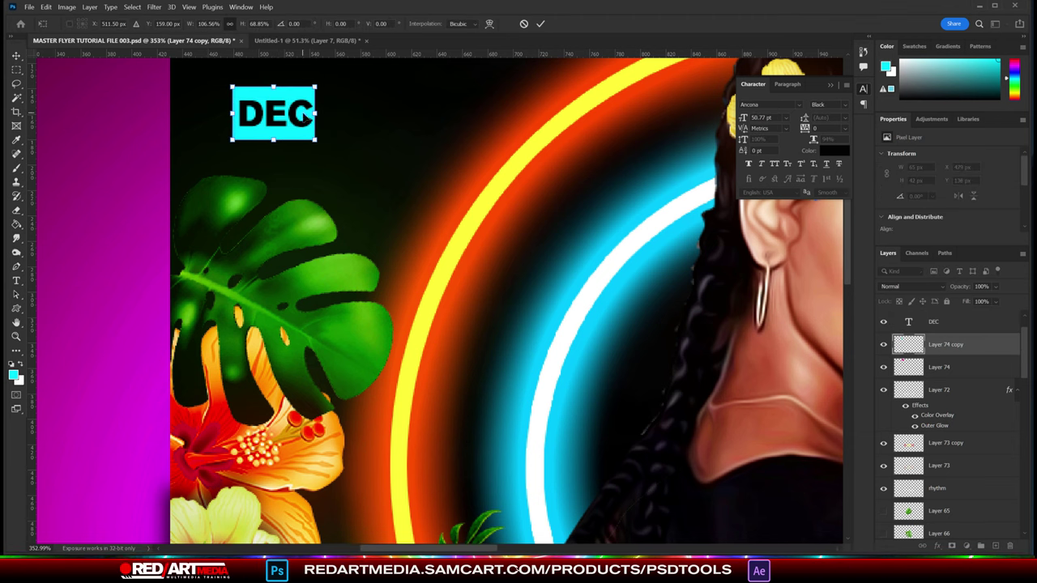
key(Return)
- Copy DEC below the box and change it to 21ST in cyan
alt+drag(276, 113, 279, 167)
key(t)
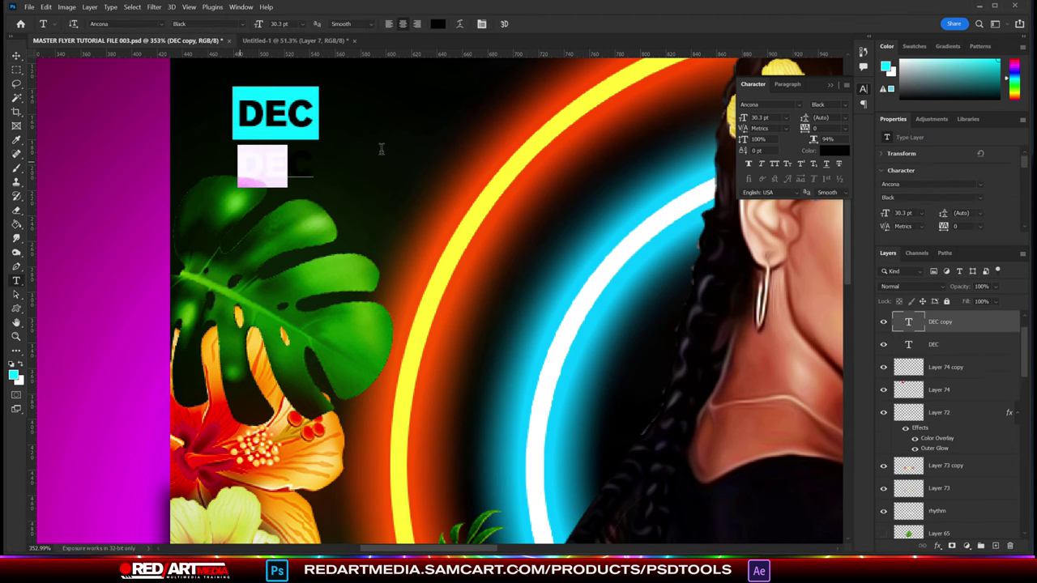
key(alt+BackSpace)
text(1ST)
key(ctrl+Return)
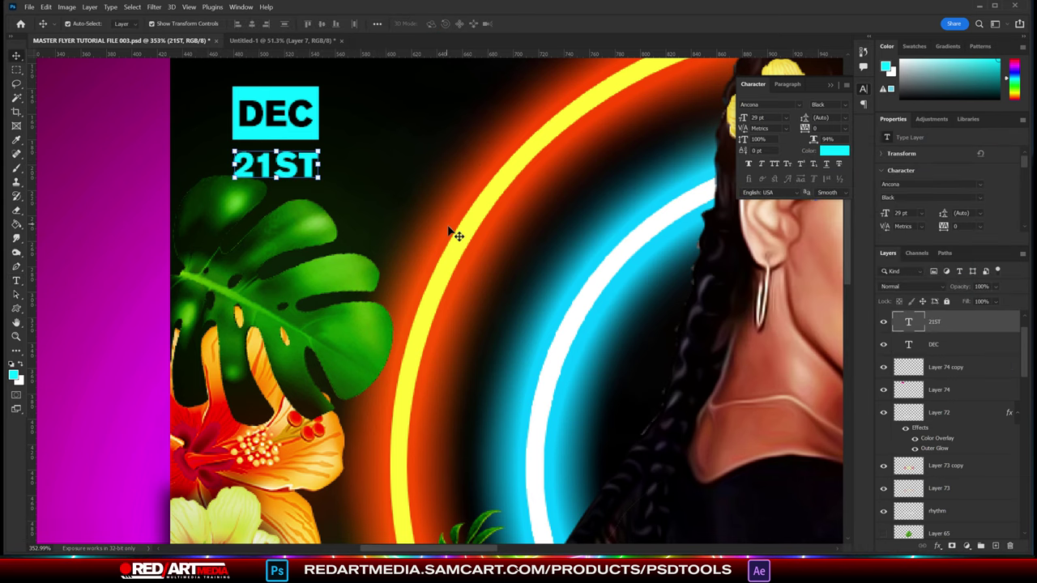
key(ctrl+0)
click(270, 114)
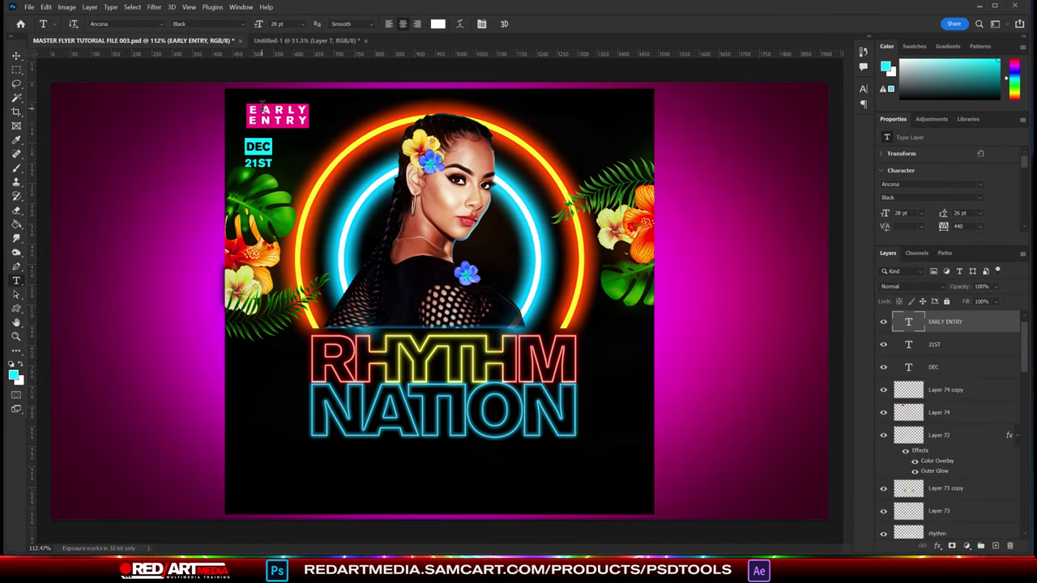
- Copy the EARLY ENTRY label and its pink box to the flyer's top-right
key(v)
drag(940, 413, 940, 354)
shift+click(945, 321)
drag(293, 123, 626, 118)
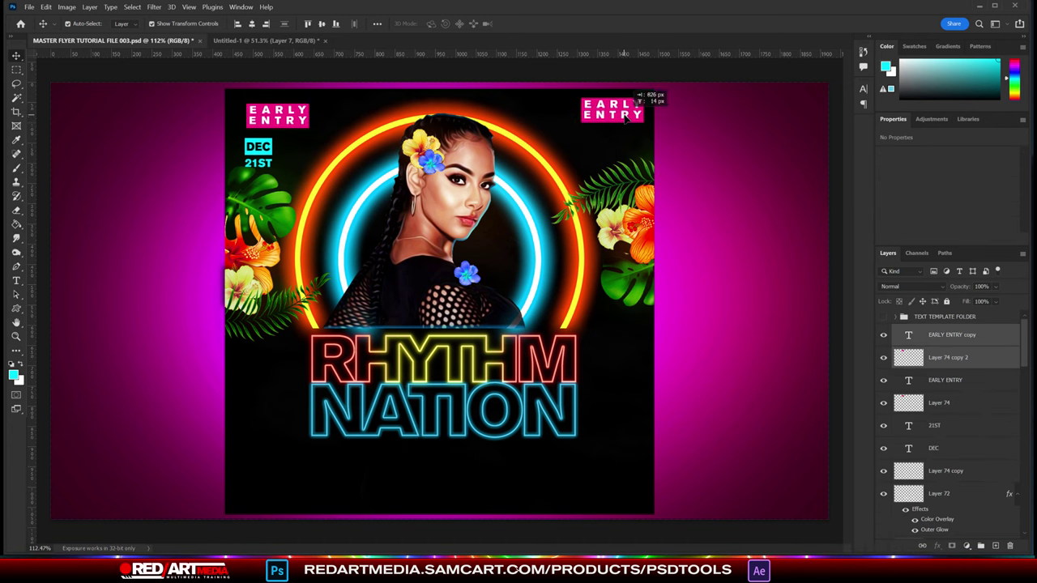
- Retype the copied label as OPEN @ 8:00 PM on two lines
double_click(909, 335)
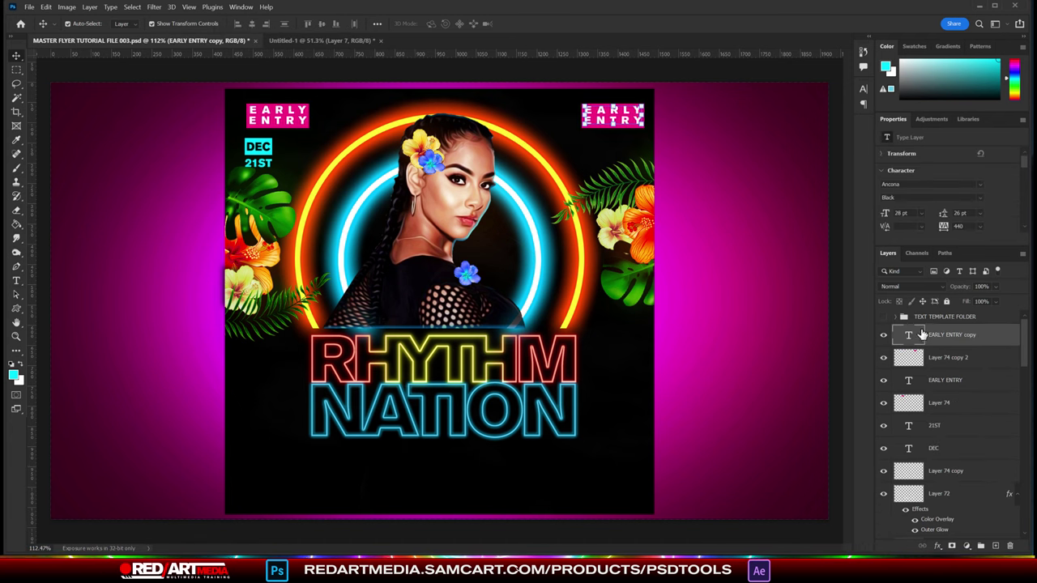
text(GATES)
key(BackSpace)
key(BackSpace)
key(BackSpace)
key(Delete)
key(End)
text(@)
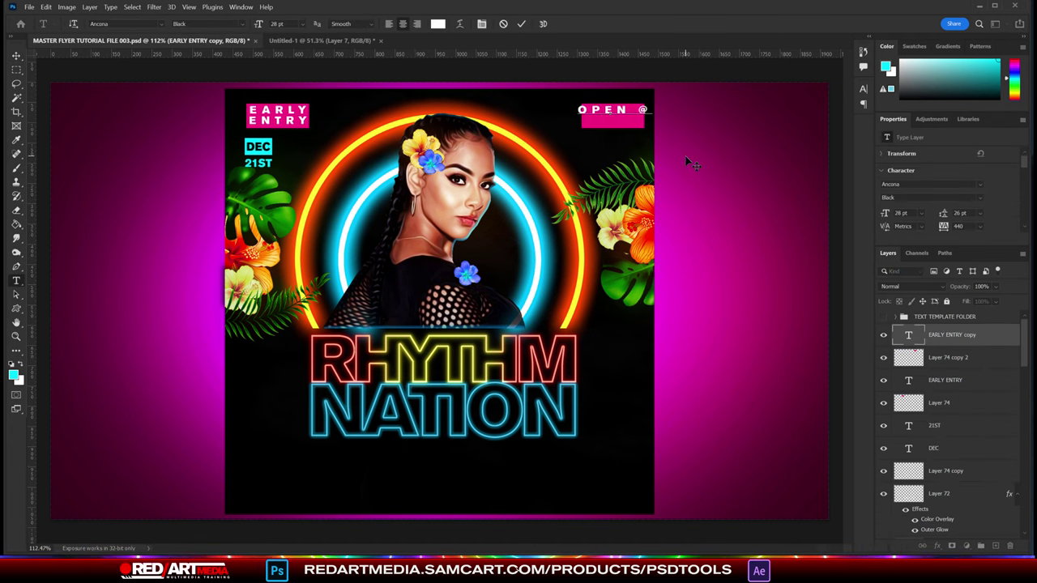
key(Return)
text(8:00 PM)
click(482, 24)
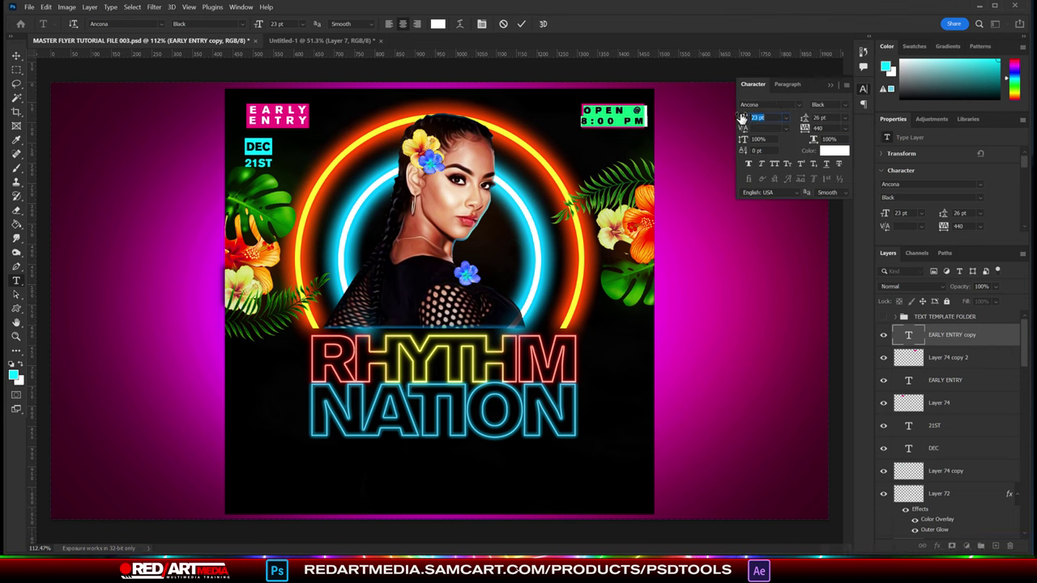
- Widen the top-right pink box to fit the new label text
click(948, 357)
key(ctrl+t)
scroll(599, 114, up, 3)
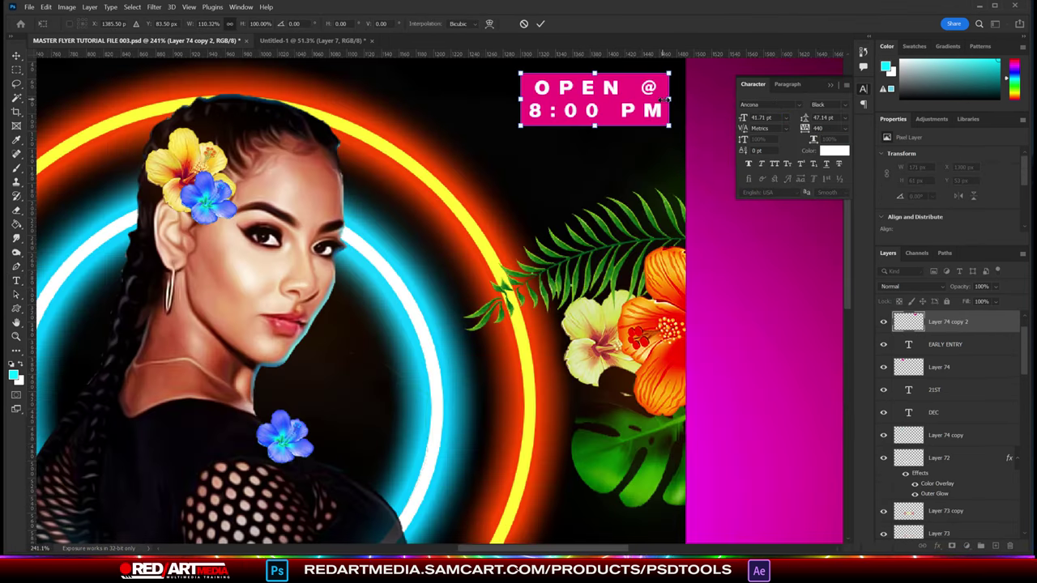
key(Return)
key(ctrl+0)
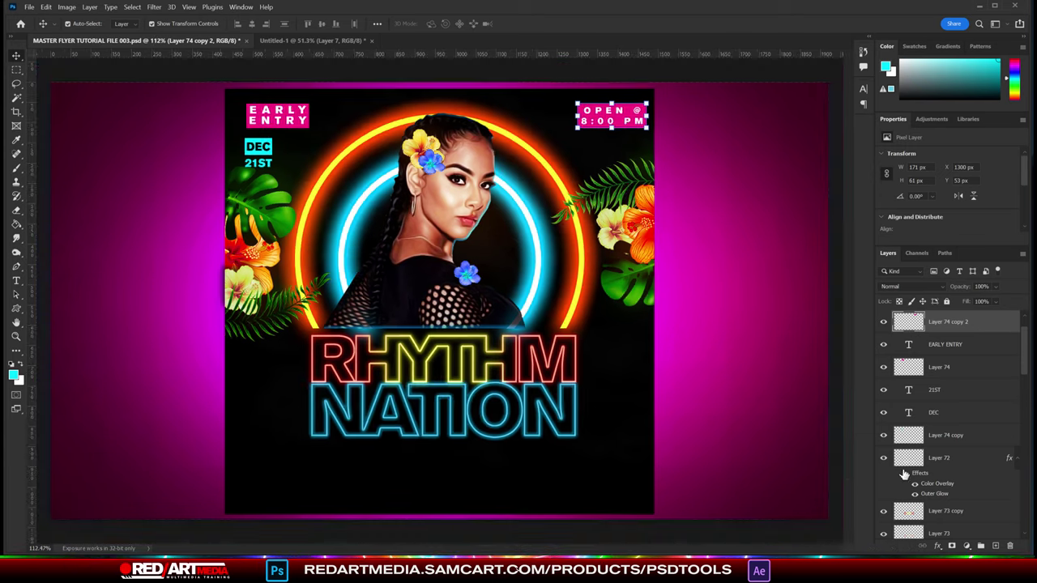
- Center Saturdays under NATION and set it in the Black Signature script font
click(172, 409)
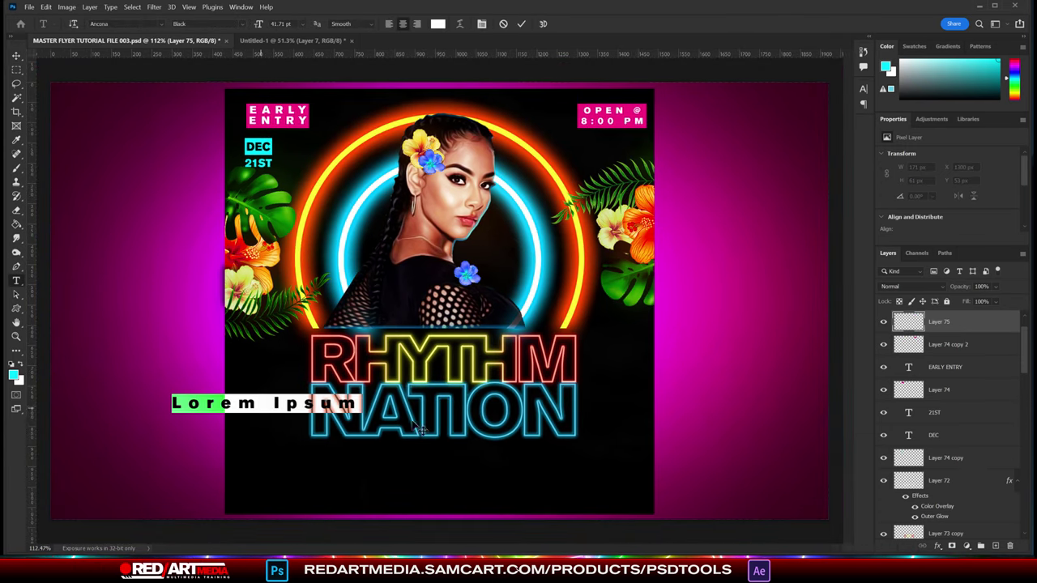
text(Saturdays)
key(ctrl+Return)
drag(267, 402, 454, 456)
click(129, 24)
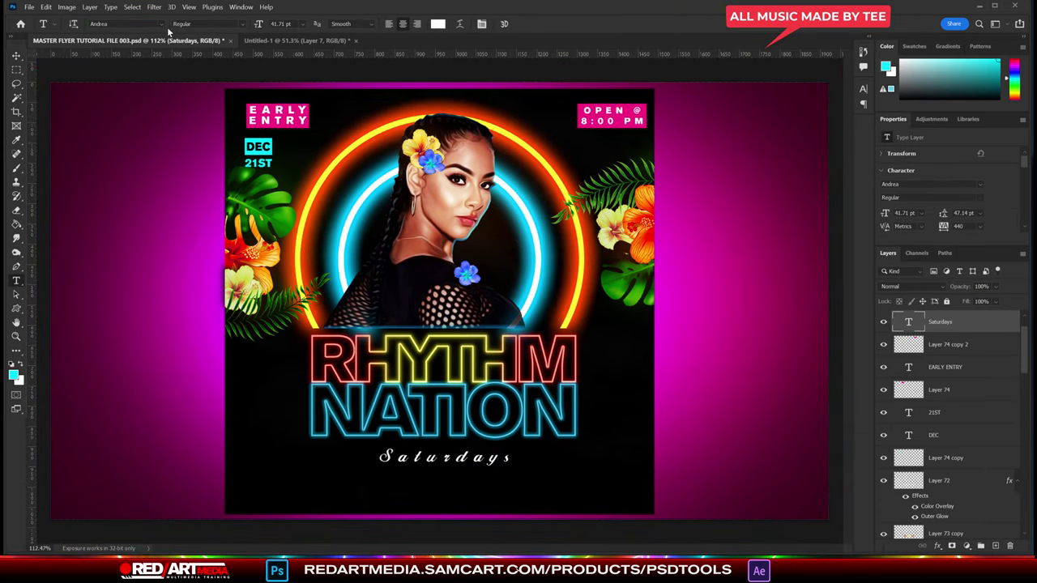
scroll(316, 494, down, 4)
scroll(308, 510, down, 4)
scroll(300, 523, down, 4)
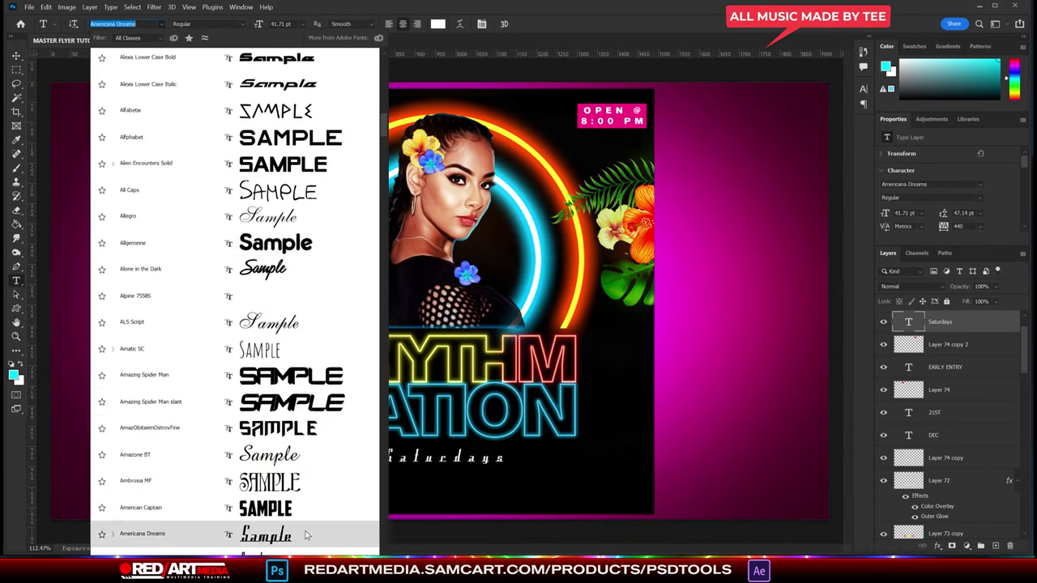
scroll(293, 531, down, 3)
scroll(293, 532, down, 5)
scroll(294, 531, down, 5)
text(black)
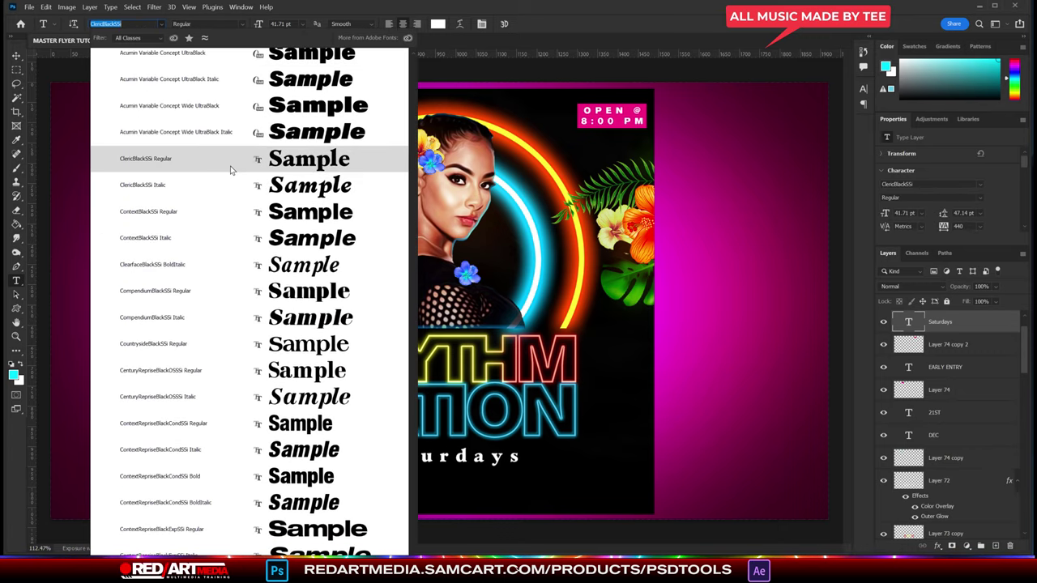
scroll(291, 374, down, 5)
click(292, 373)
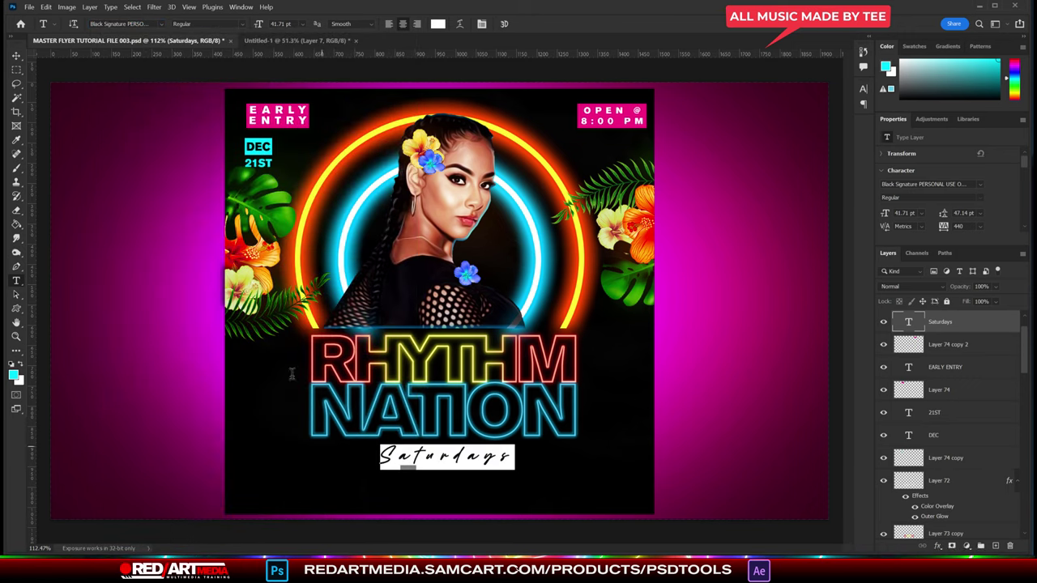
- Set Saturdays tracking to 0 and leading to Auto, then enlarge it below NATION
click(863, 88)
click(845, 128)
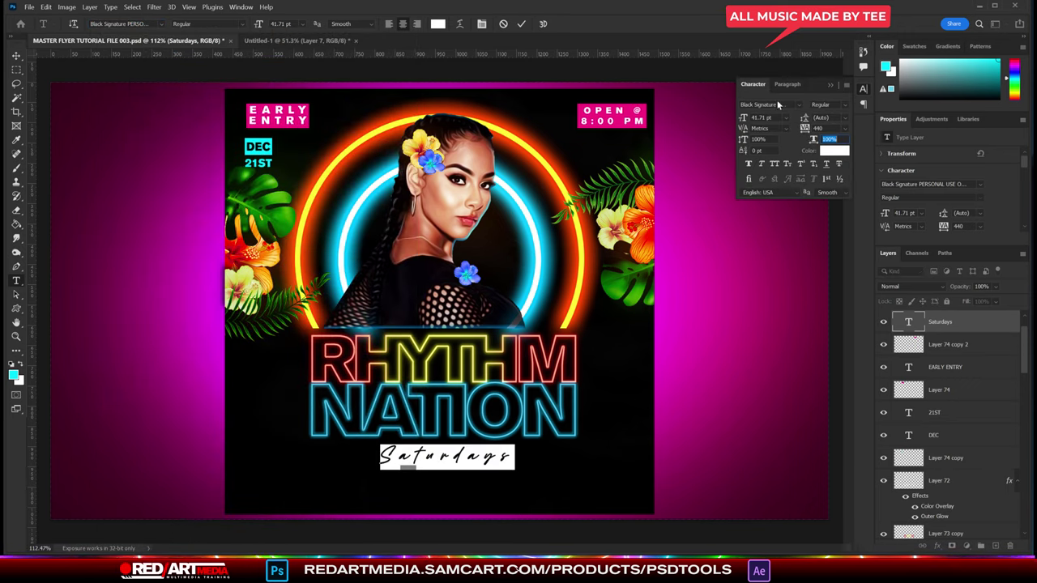
click(819, 146)
click(16, 55)
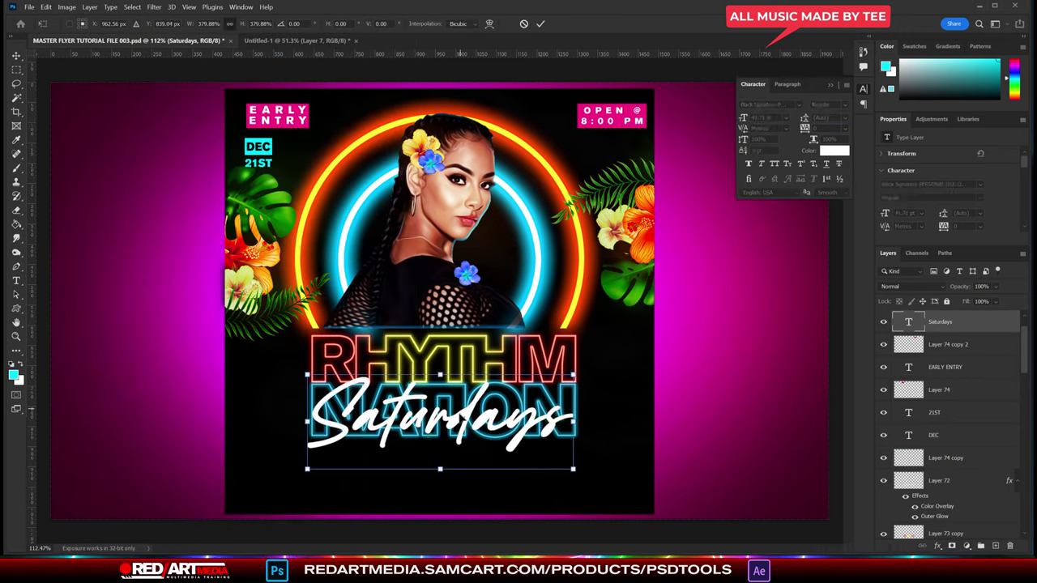
drag(442, 406, 442, 450)
- Give Saturdays a hot pink Outer Glow and a pink Stroke in Layer Style
click(89, 7)
click(113, 92)
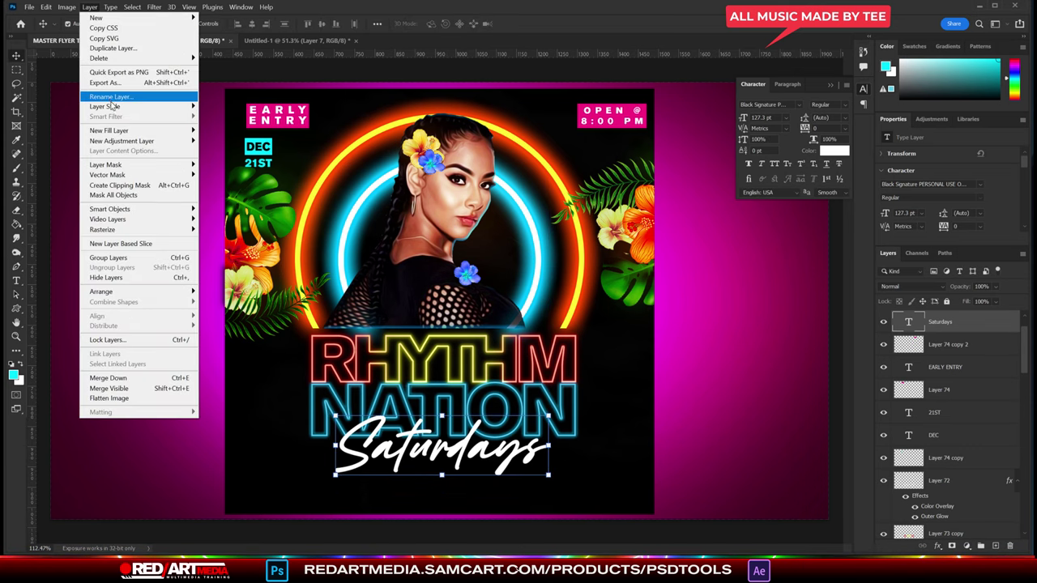
click(226, 215)
click(771, 370)
drag(877, 308, 878, 197)
click(973, 178)
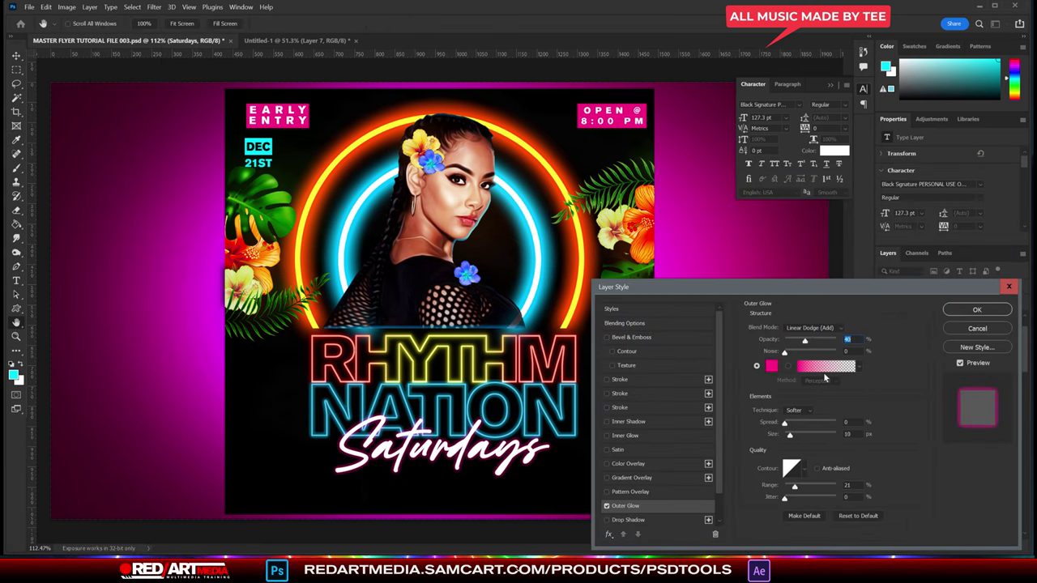
click(619, 379)
click(770, 406)
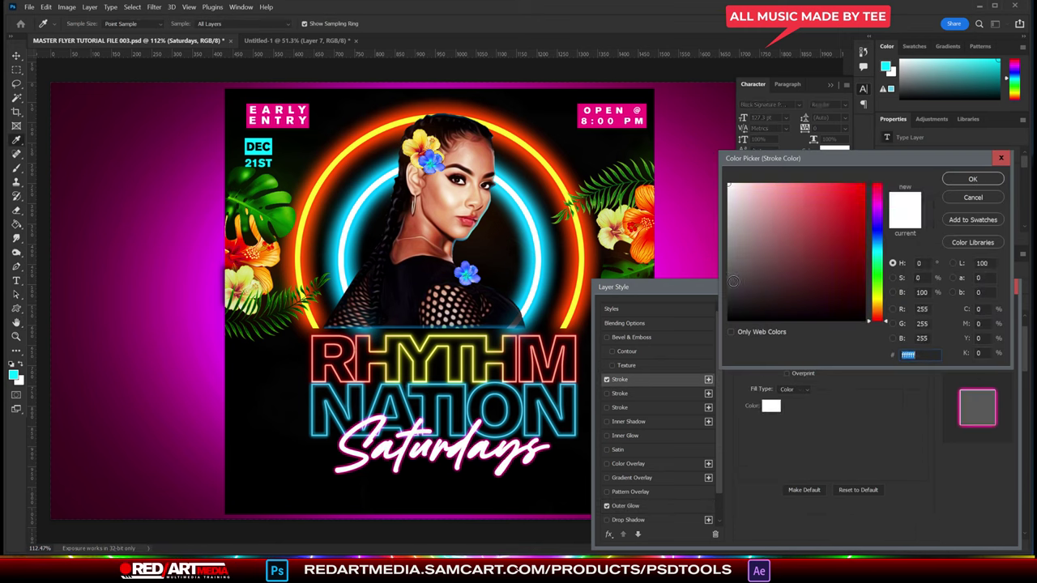
click(834, 202)
click(973, 179)
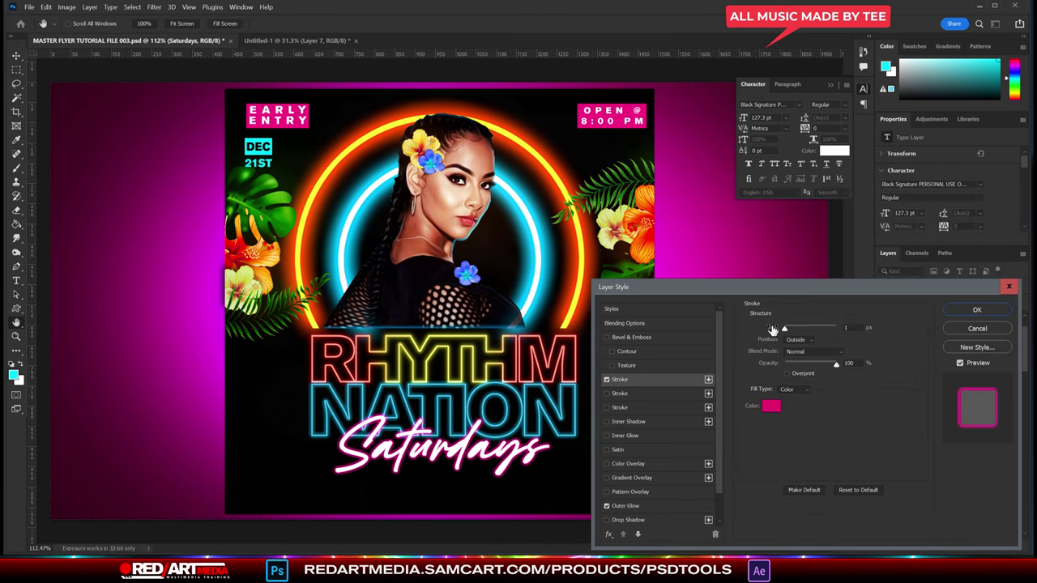
- Widen the pink glow, thicken the stroke in a redder pink, and apply the effects
click(625, 505)
drag(784, 435, 791, 438)
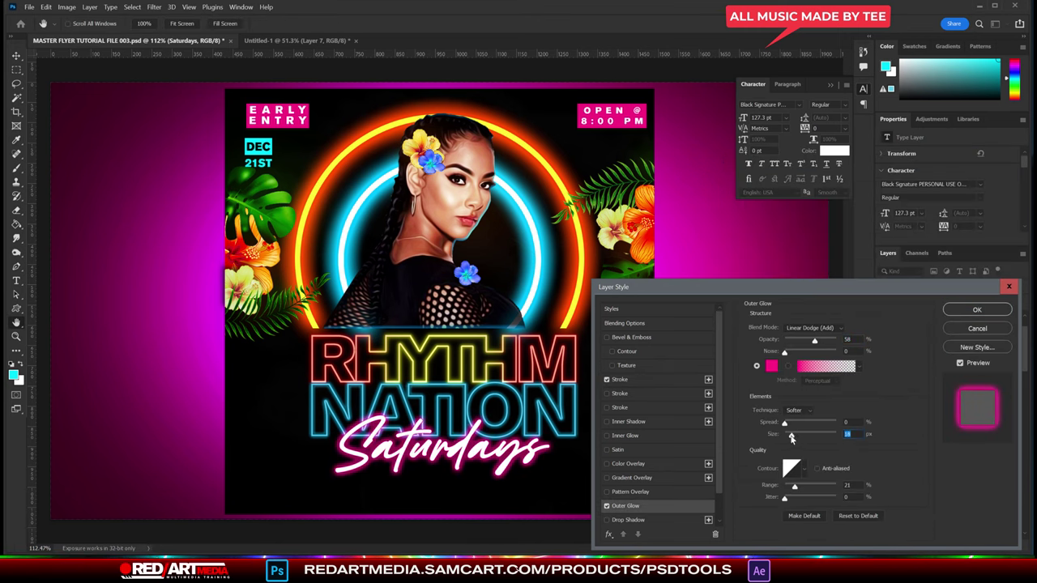
click(624, 379)
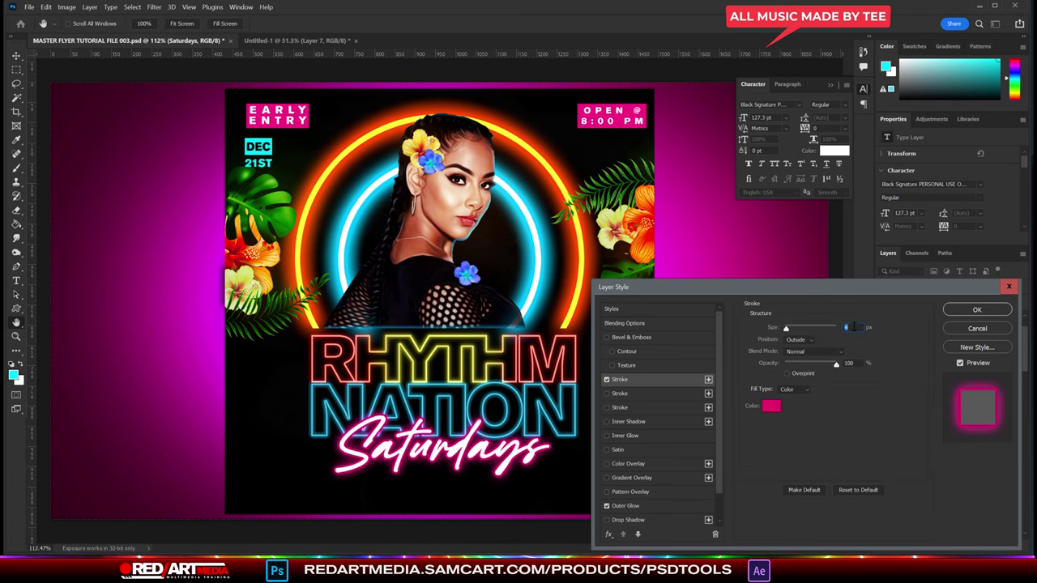
click(770, 405)
click(972, 179)
click(844, 328)
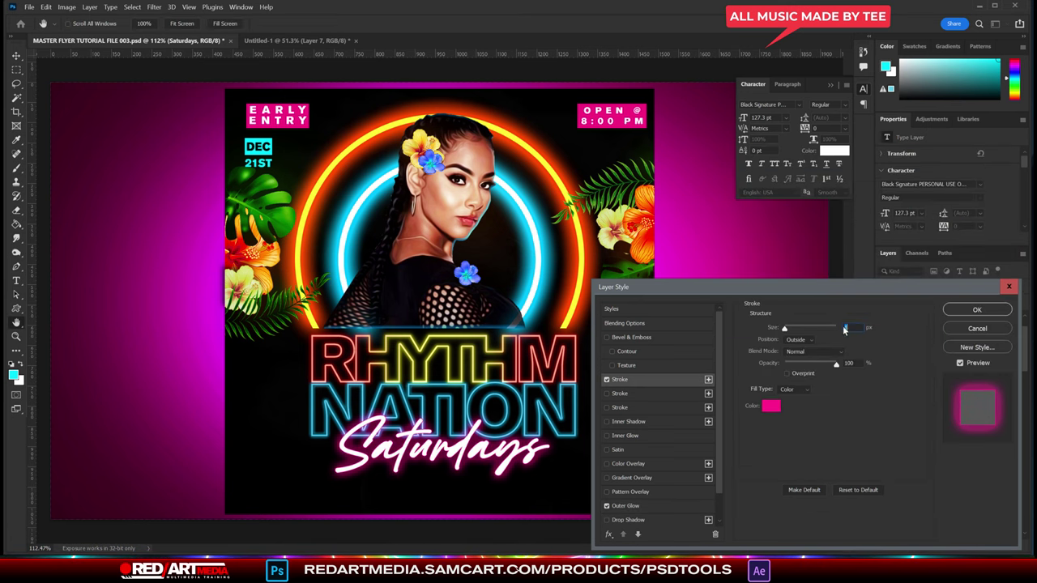
click(771, 405)
click(972, 177)
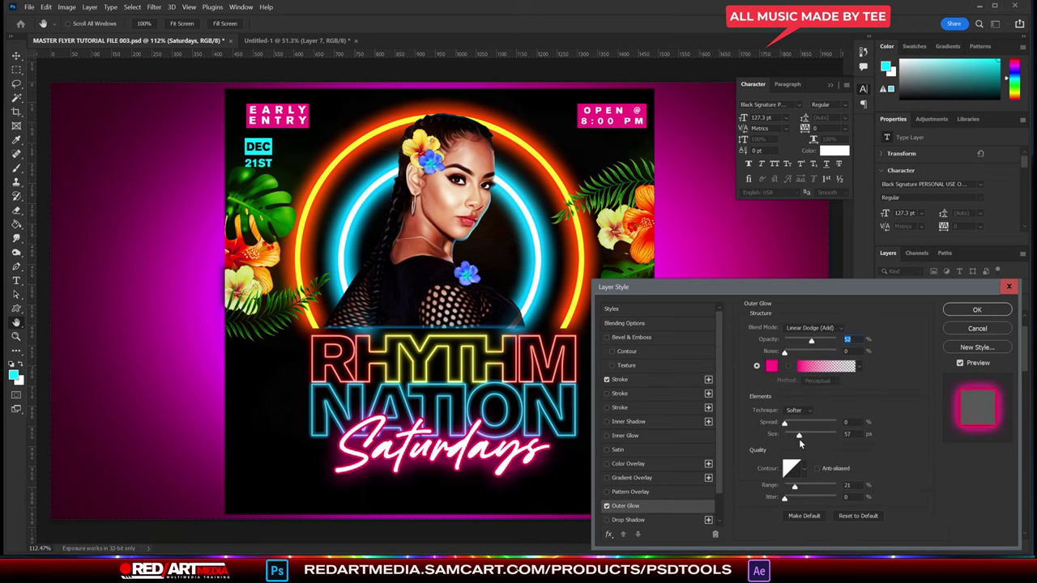
key(Return)
key(v)
click(468, 274)
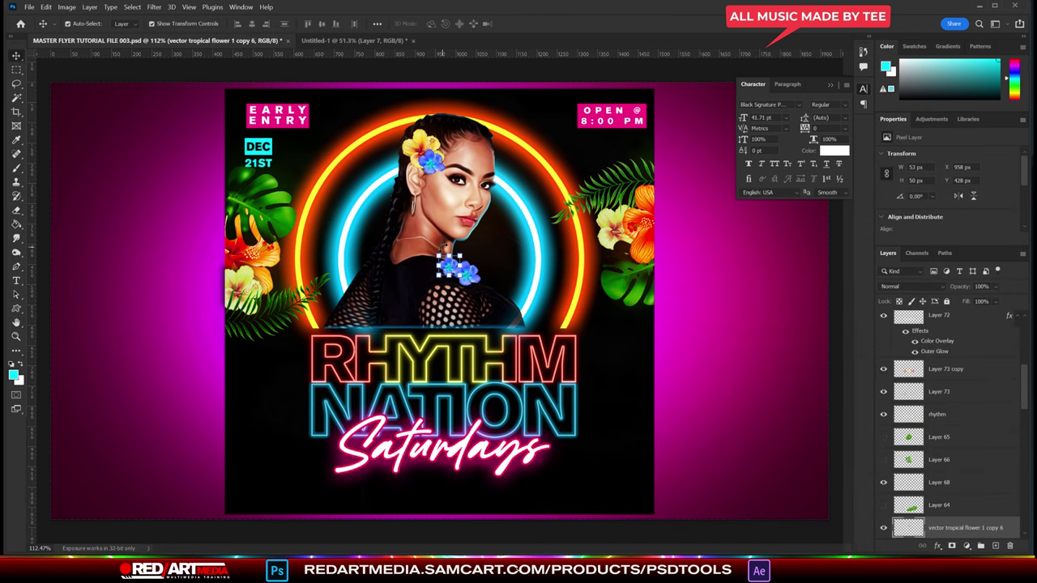
- Shift the chest flower's hue in Hue/Saturation until it turns pink
click(67, 7)
click(230, 73)
drag(806, 149, 835, 150)
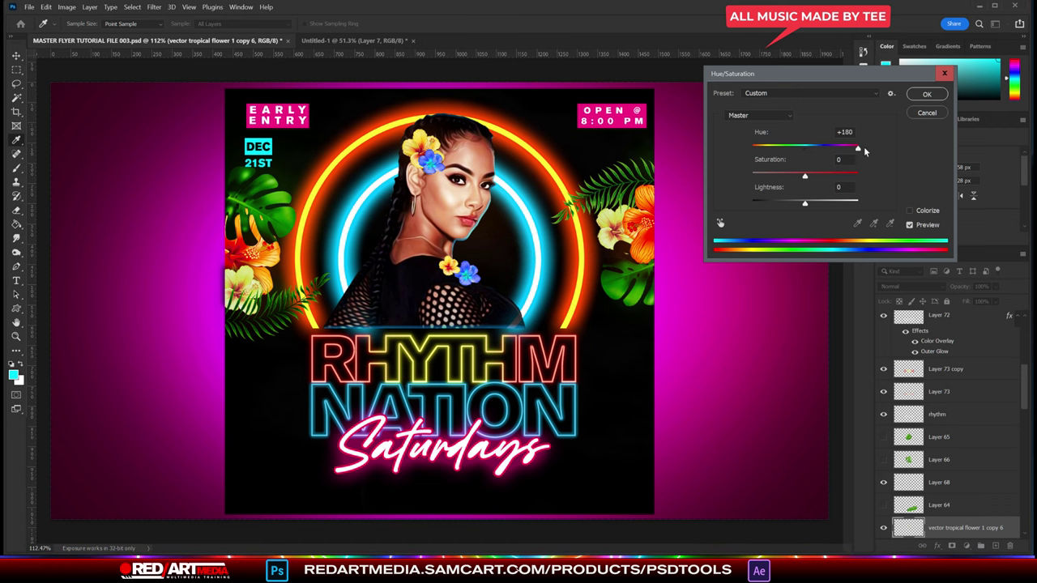
key(Return)
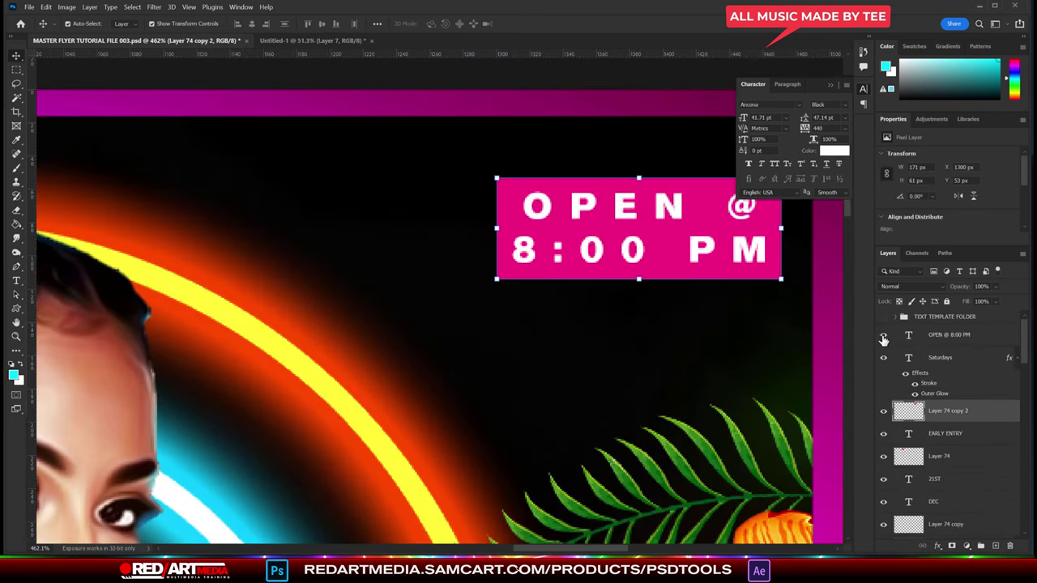
- Hide the Saturdays and info text layers and confirm the OPEN @ 8:00 PM resize
click(884, 337)
key(ctrl+0)
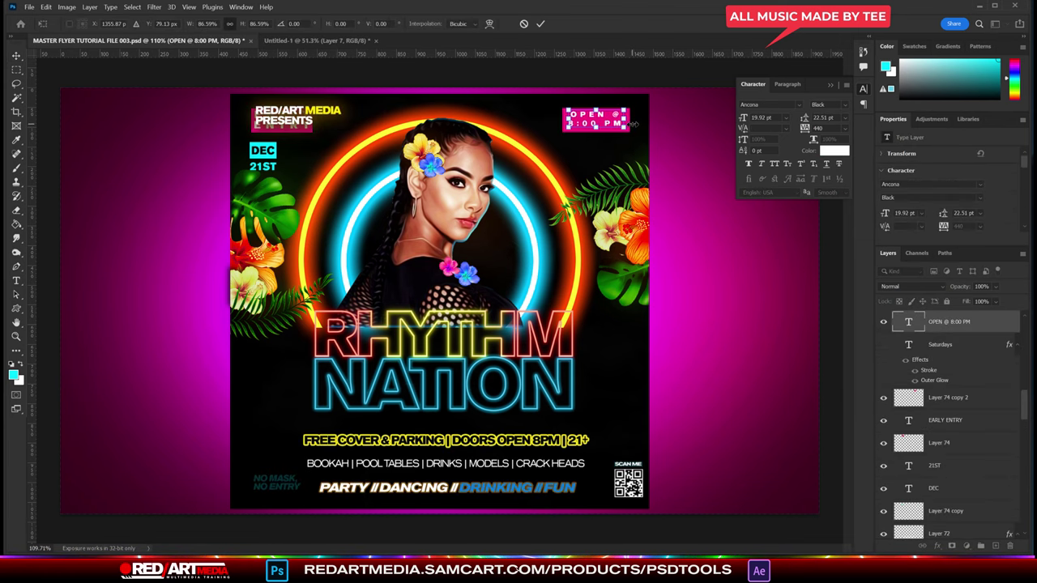
key(Return)
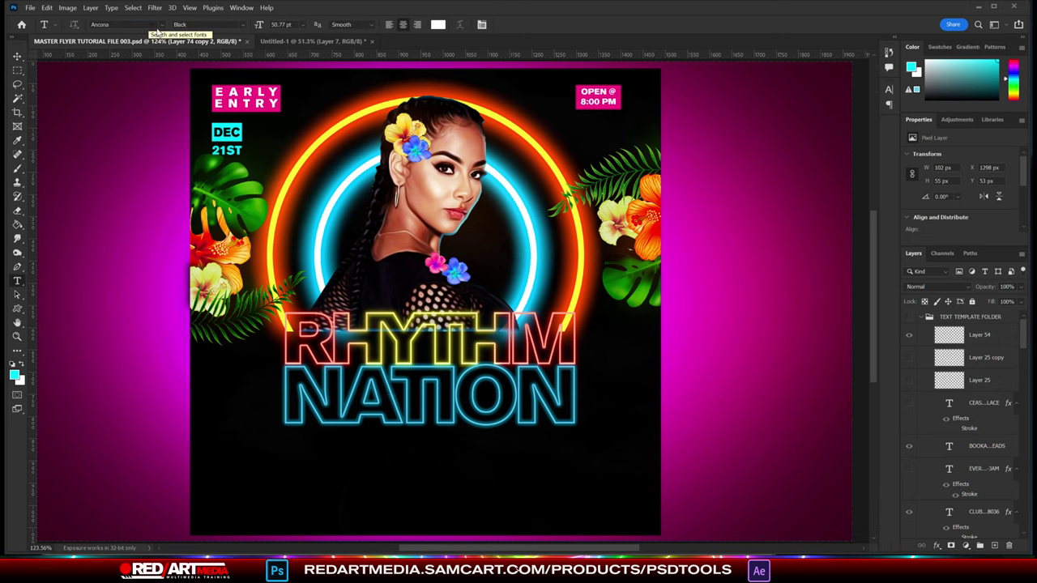
- Type a new Saturdays line, then enlarge and tilt it beneath NATION
click(253, 490)
text(Saturdays)
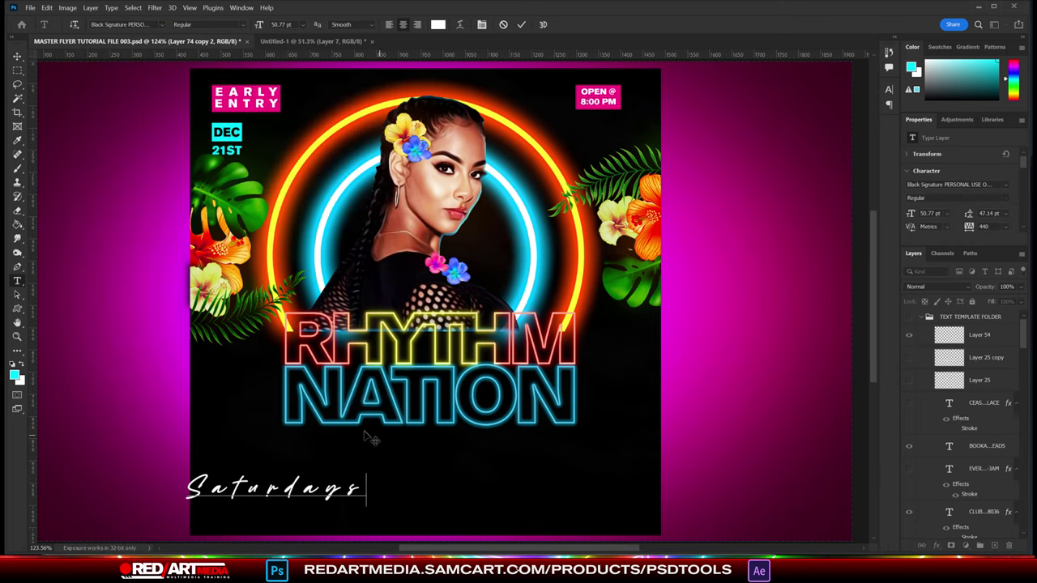
click(481, 25)
key(ctrl+Return)
key(ctrl+t)
mouse_move(367, 504)
mouse_down()
mouse_move(432, 478)
mouse_move(526, 478)
mouse_move(515, 440)
mouse_up()
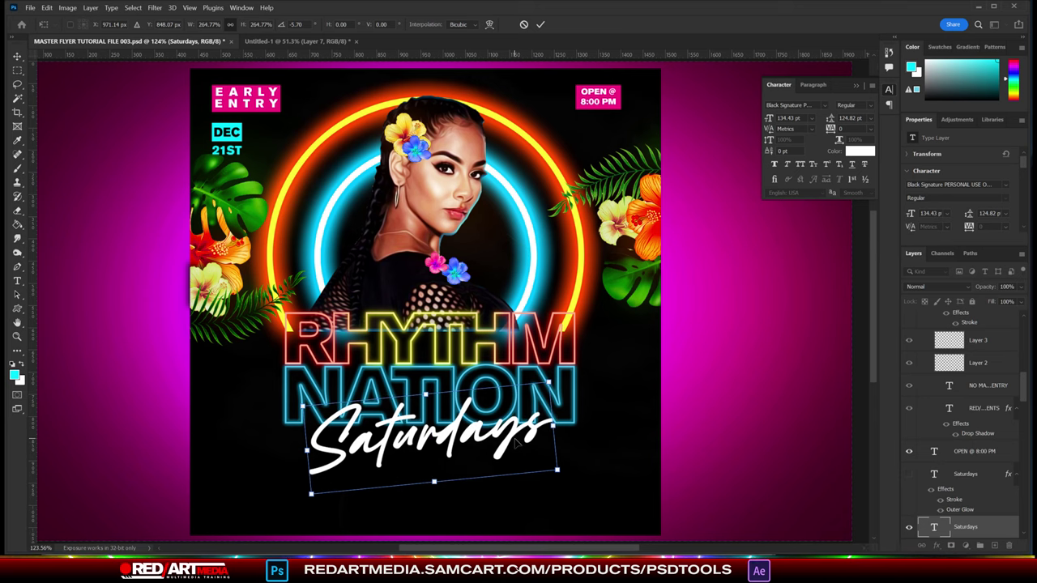
key(Return)
- Add a brighter, wider pink Outer Glow and an Inner Glow to Saturdays
click(90, 7)
click(235, 187)
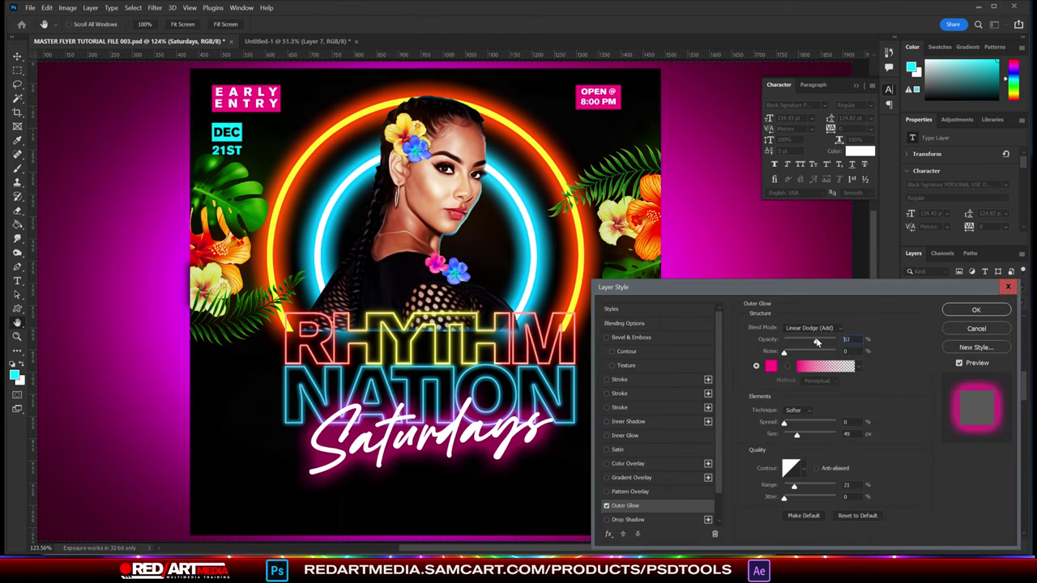
drag(796, 435, 791, 435)
click(772, 366)
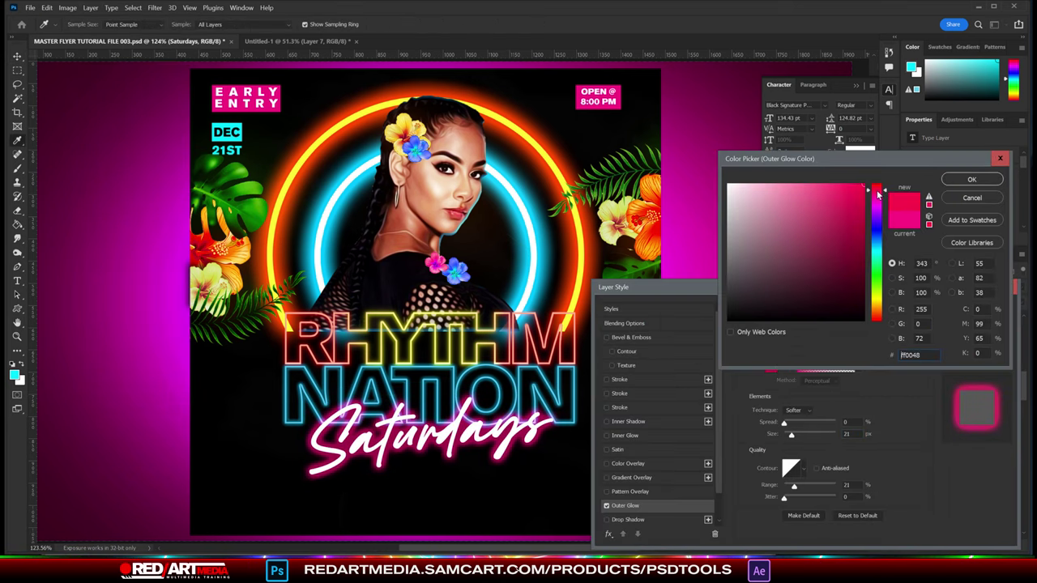
click(972, 180)
drag(817, 342, 832, 342)
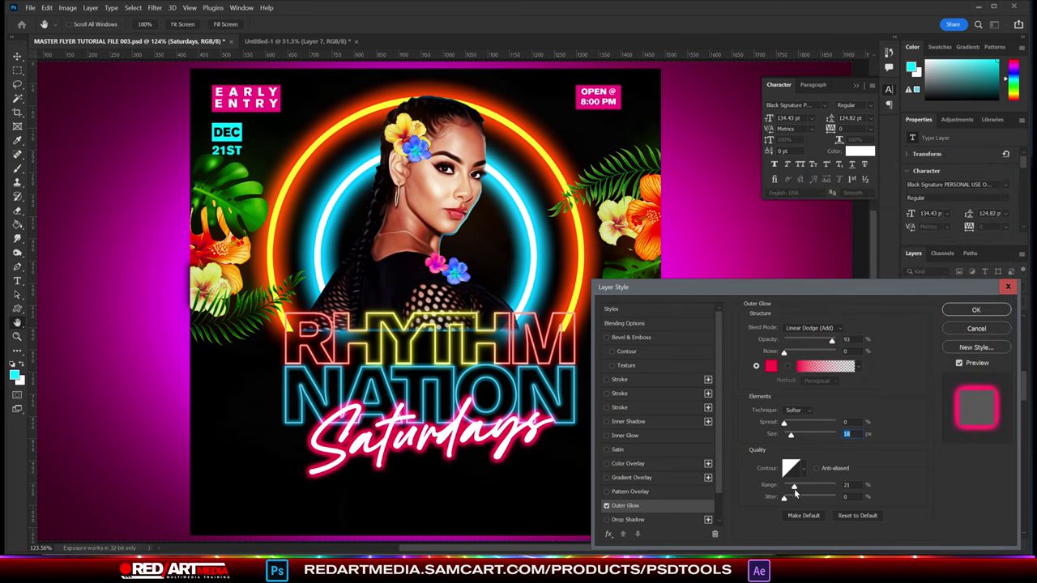
drag(794, 486, 804, 486)
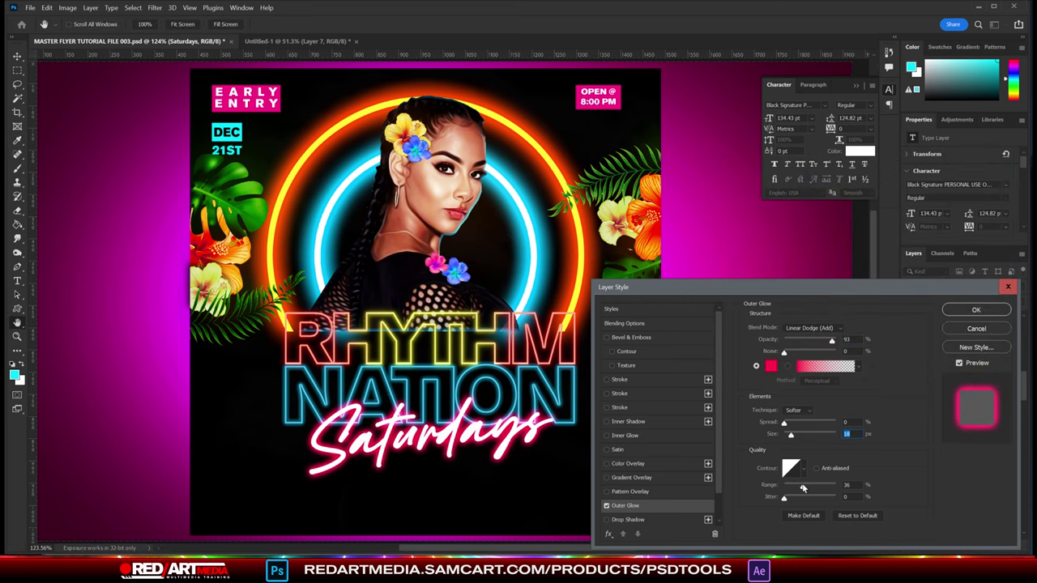
click(620, 436)
click(771, 367)
key(Return)
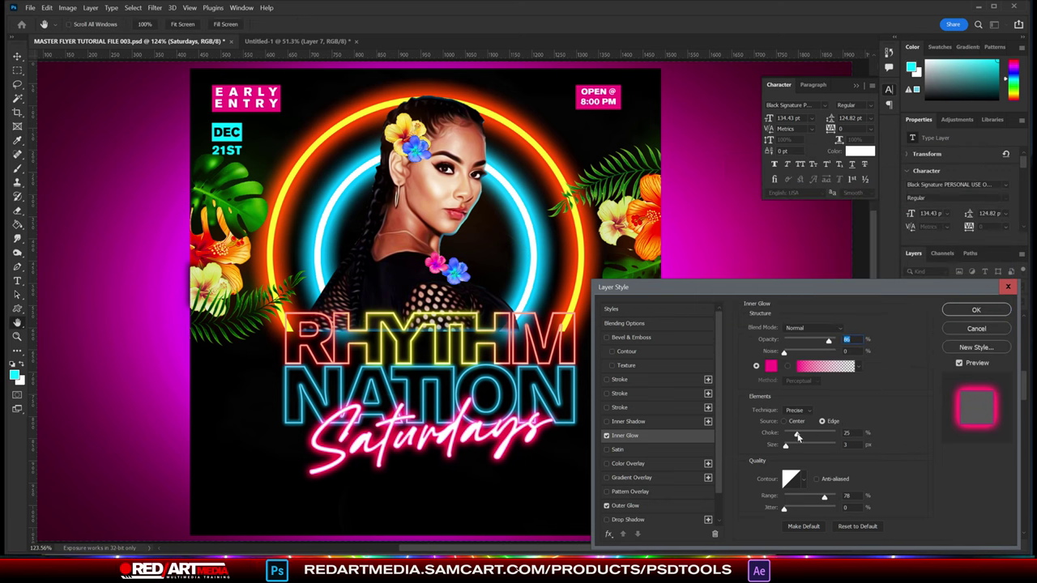
key(Return)
- Erase stray areas on the glowing ring and model layers, then select the EARLY ENTRY pink box
click(304, 251)
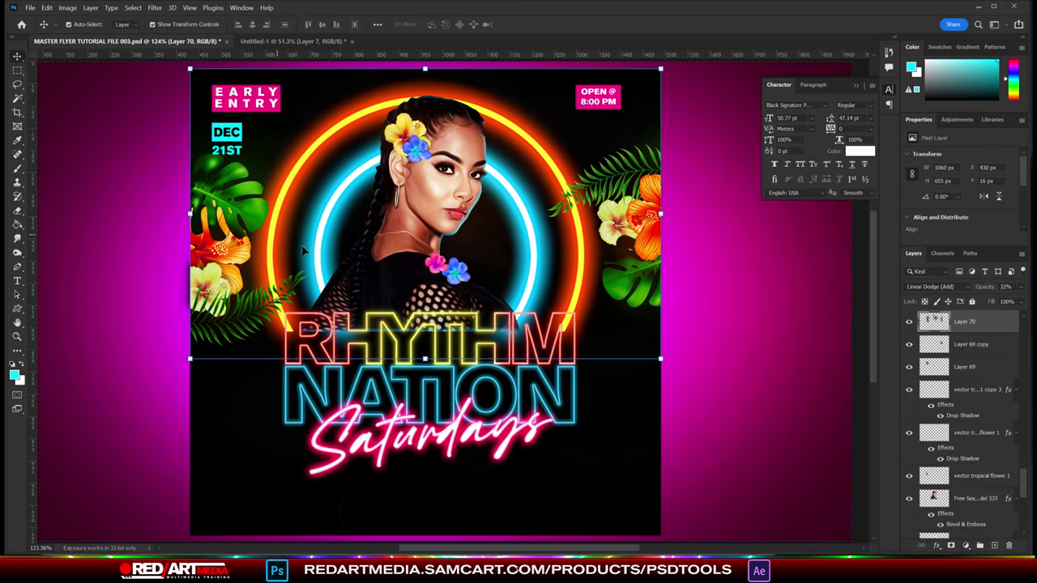
scroll(972, 365, down, 5)
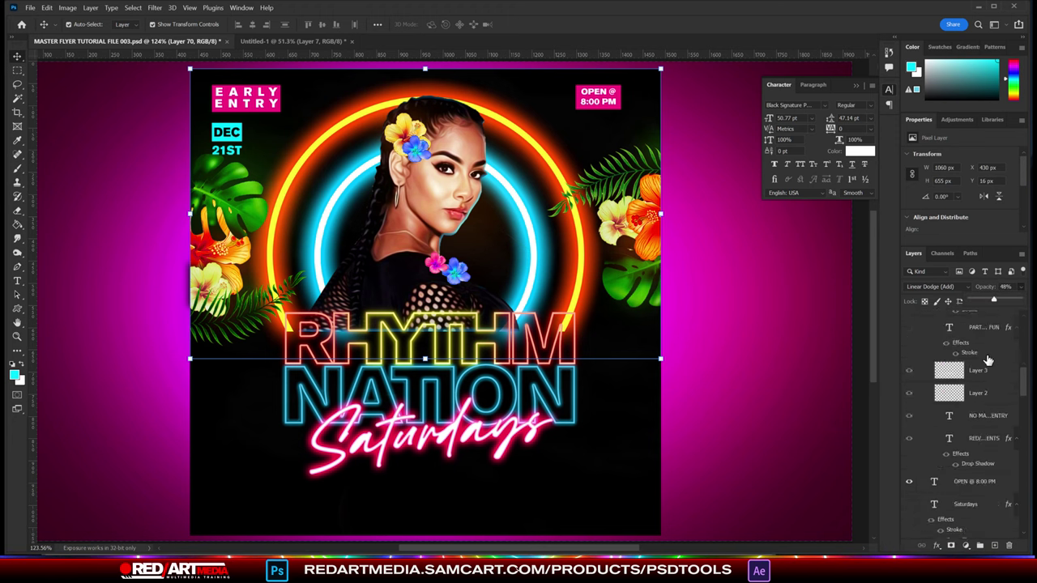
click(964, 497)
click(17, 212)
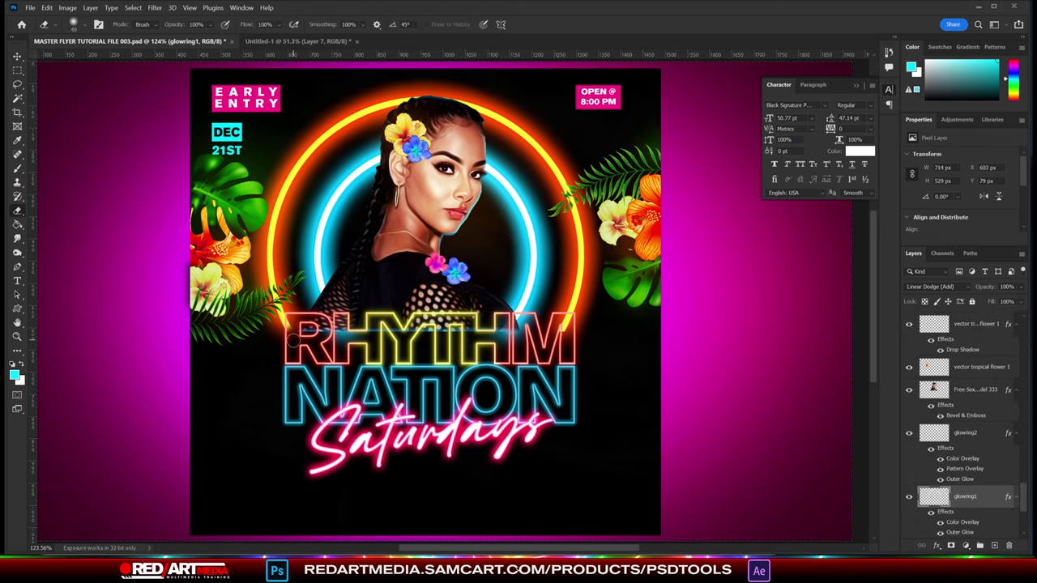
key(alt+bracketright)
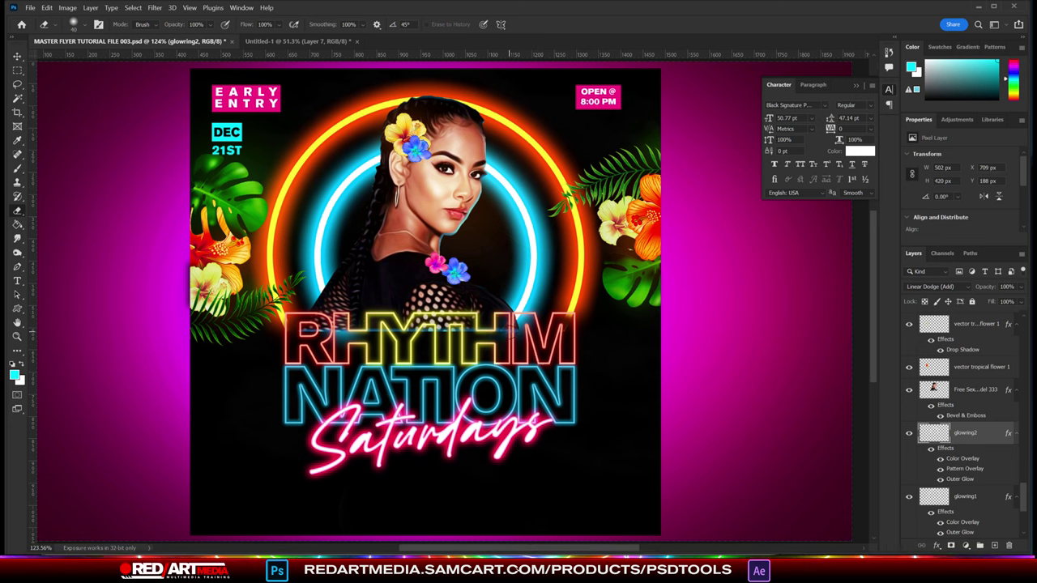
key(v)
click(397, 274)
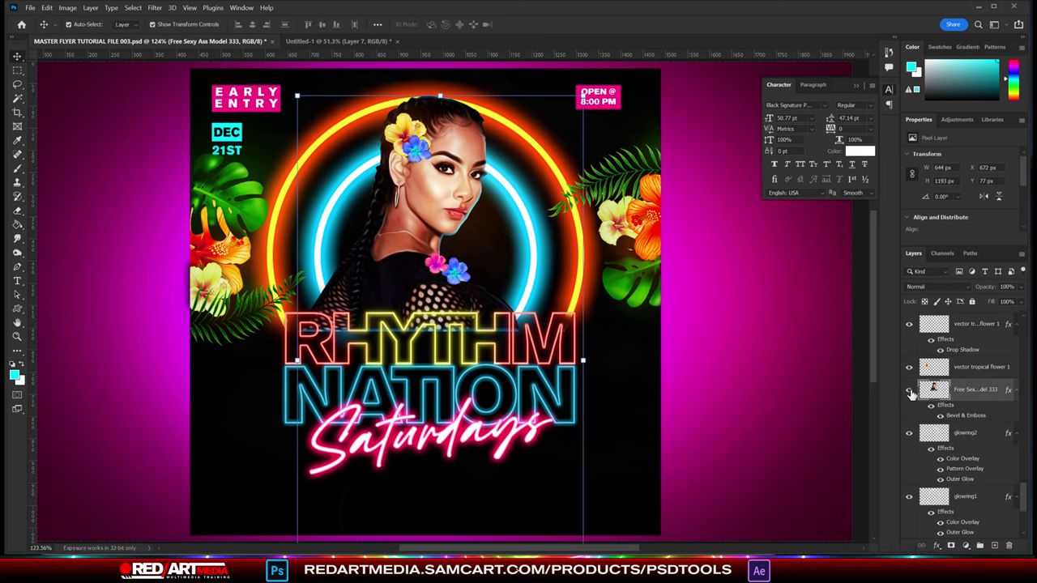
key(e)
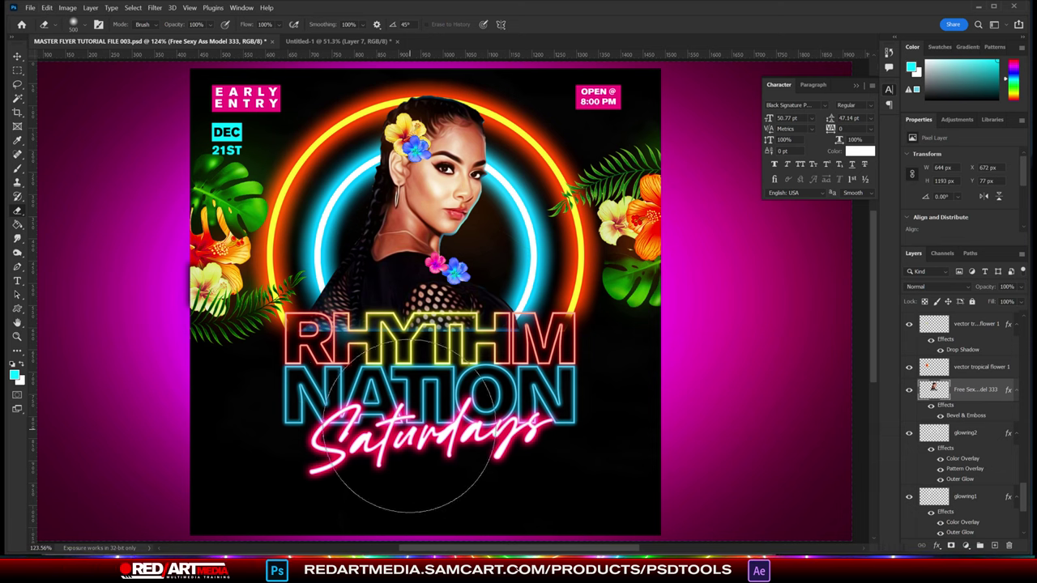
key(v)
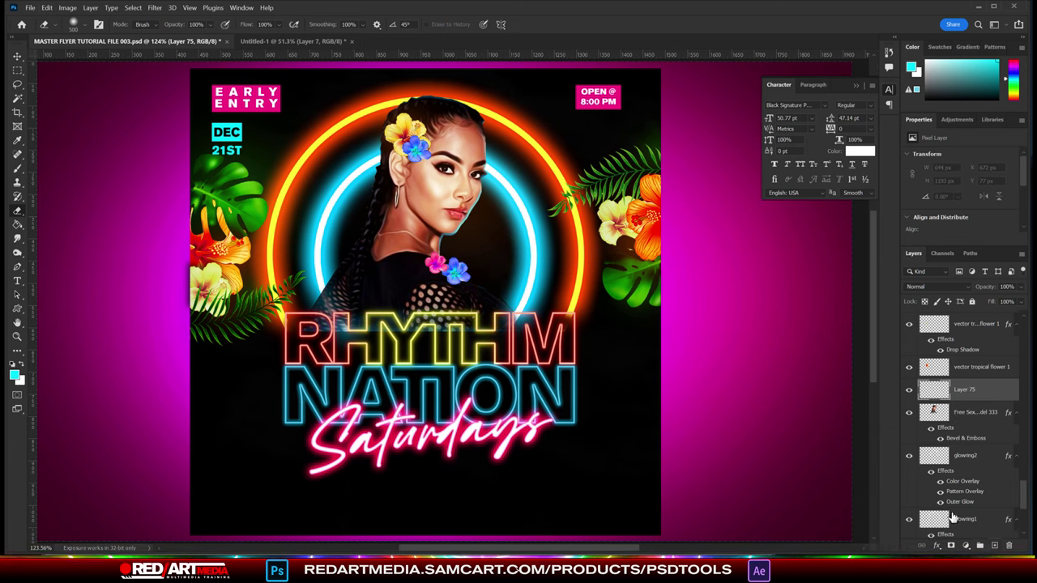
click(246, 102)
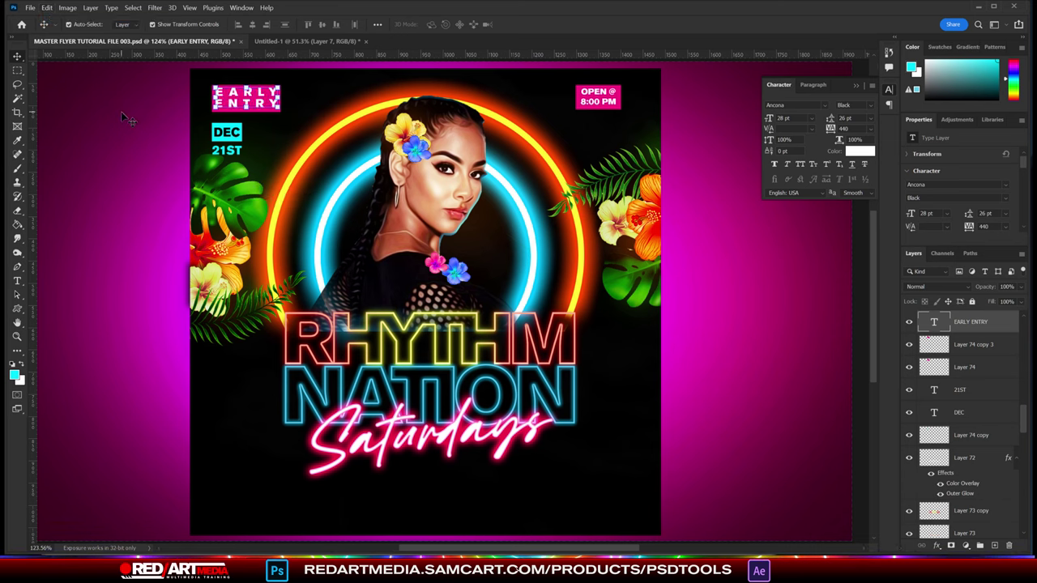
- Copy the pink box to the bottom-left and stretch it into a full-width bar
mouse_move(211, 98)
mouse_down()
mouse_move(210, 493)
mouse_move(189, 492)
mouse_up()
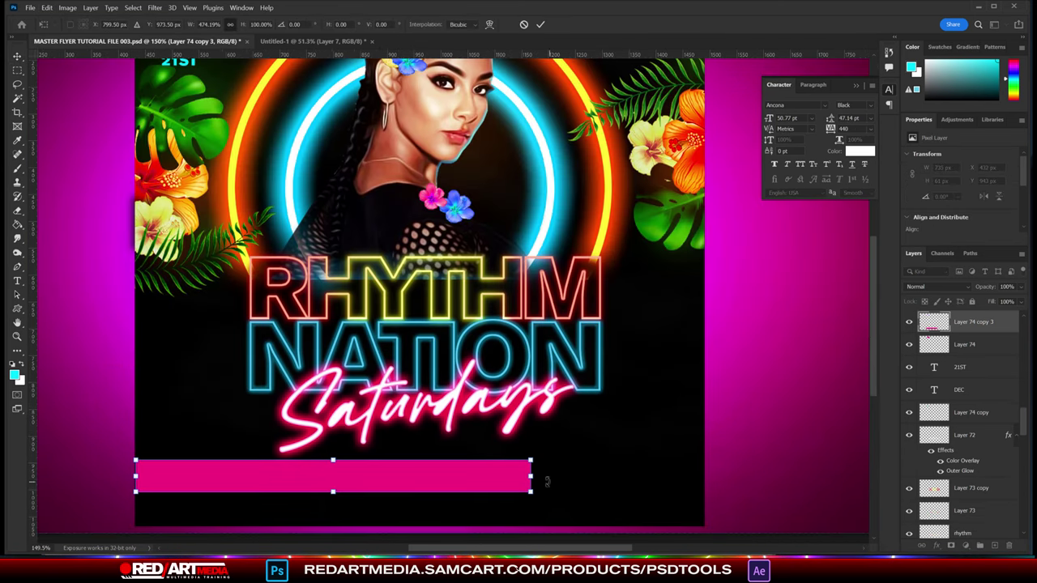
drag(532, 478, 705, 480)
key(Return)
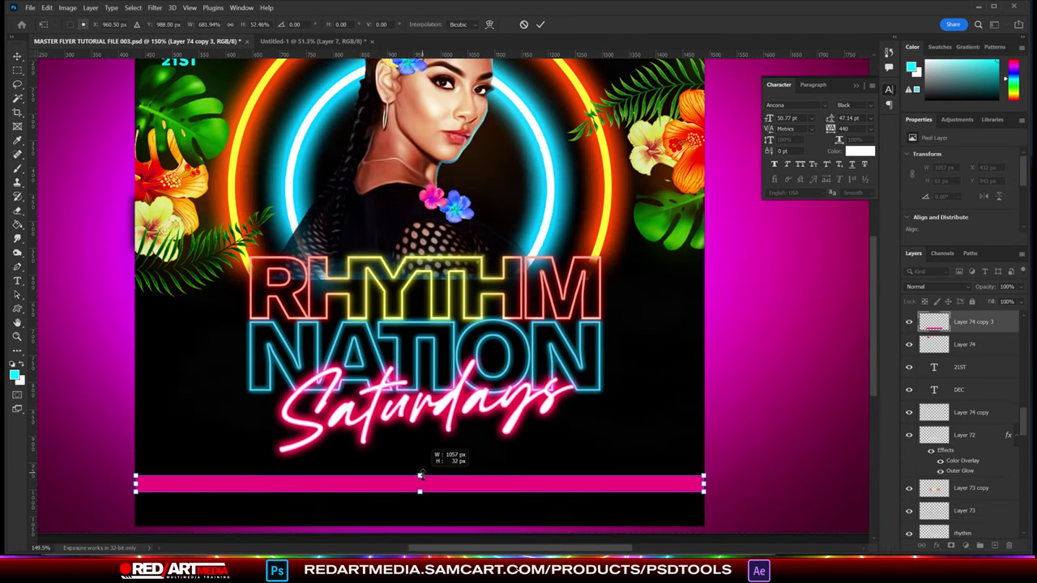
scroll(746, 470, down, 1)
scroll(802, 458, down, 1)
scroll(865, 446, down, 1)
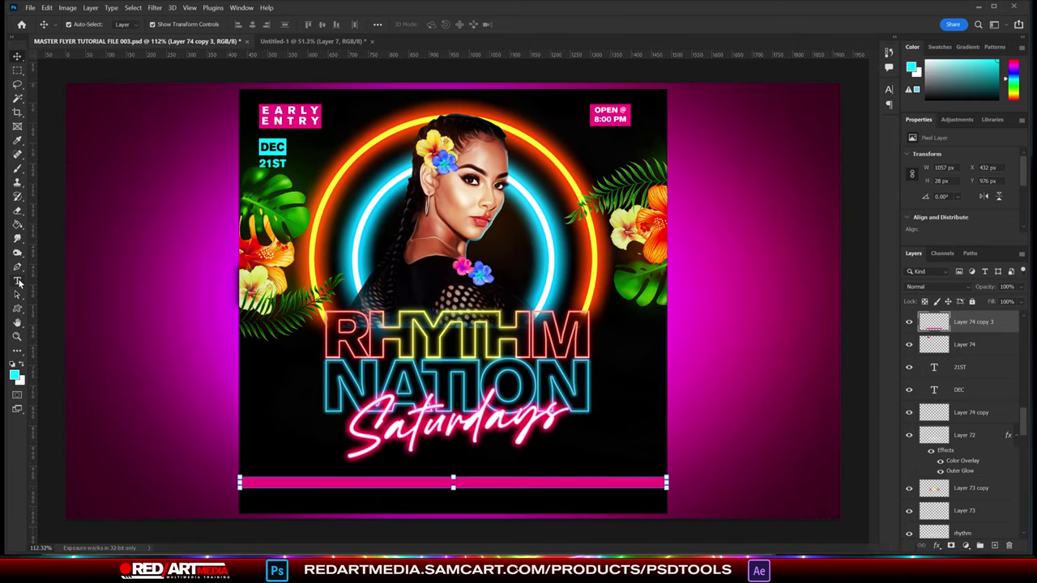
- Add the address DOWNTOWN DETROIT ST. ANTOINE 48036 and scale it to fit the pink bar
click(18, 281)
click(278, 484)
text(DETROIT)
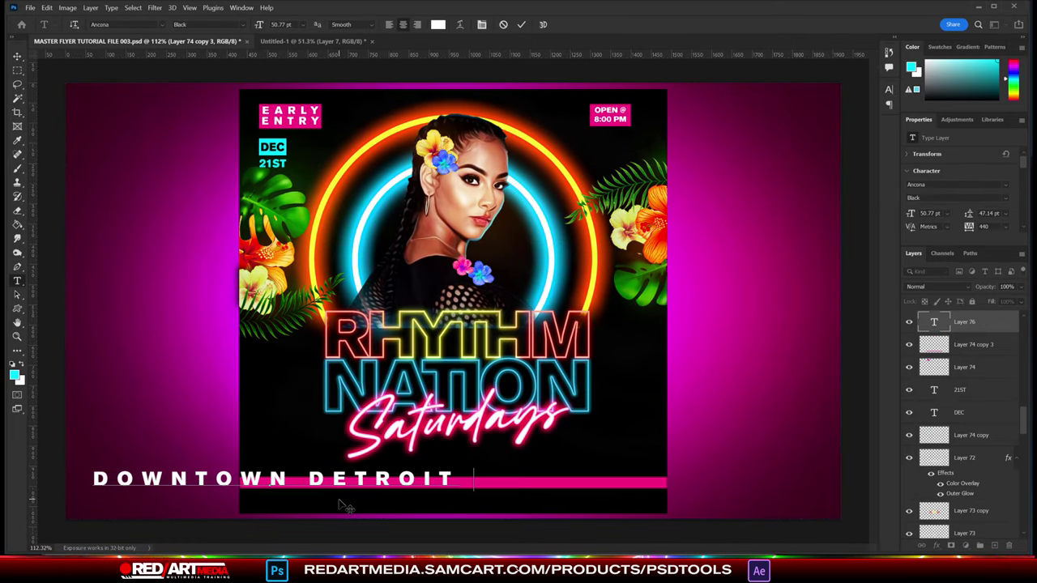
text( 48036)
key(ctrl+Return)
key(ctrl+t)
drag(365, 480, 523, 480)
drag(742, 486, 696, 486)
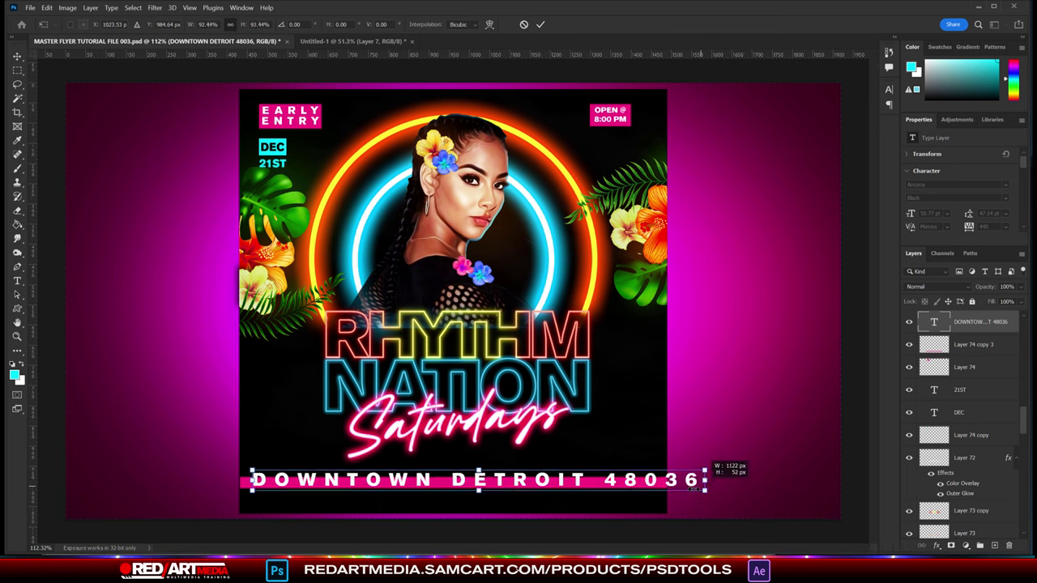
key(Return)
- Restyle the address text as Ancona Bold in black
double_click(934, 322)
click(243, 24)
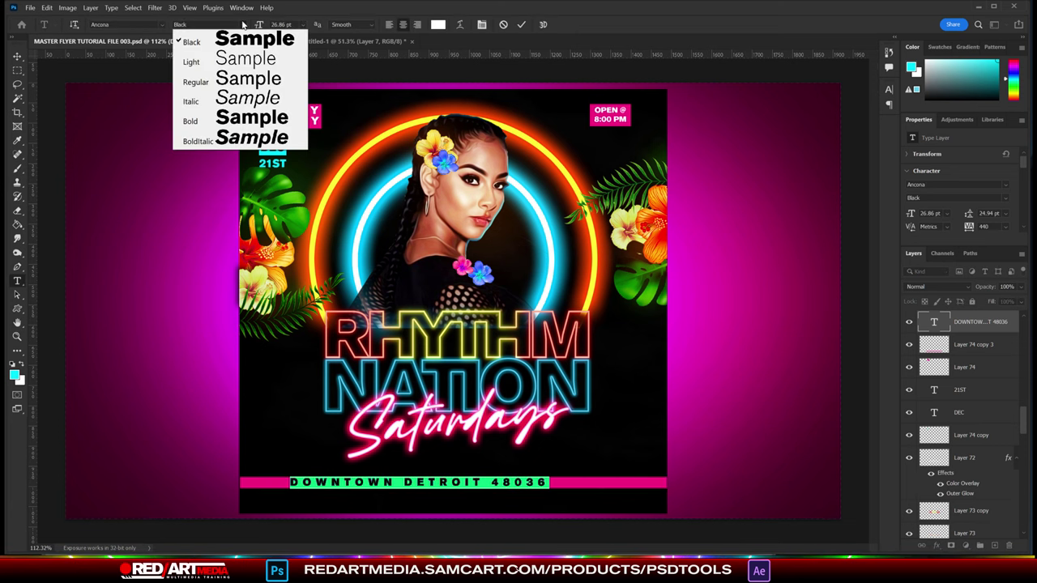
click(243, 121)
click(437, 24)
click(754, 341)
click(975, 179)
key(ctrl+Return)
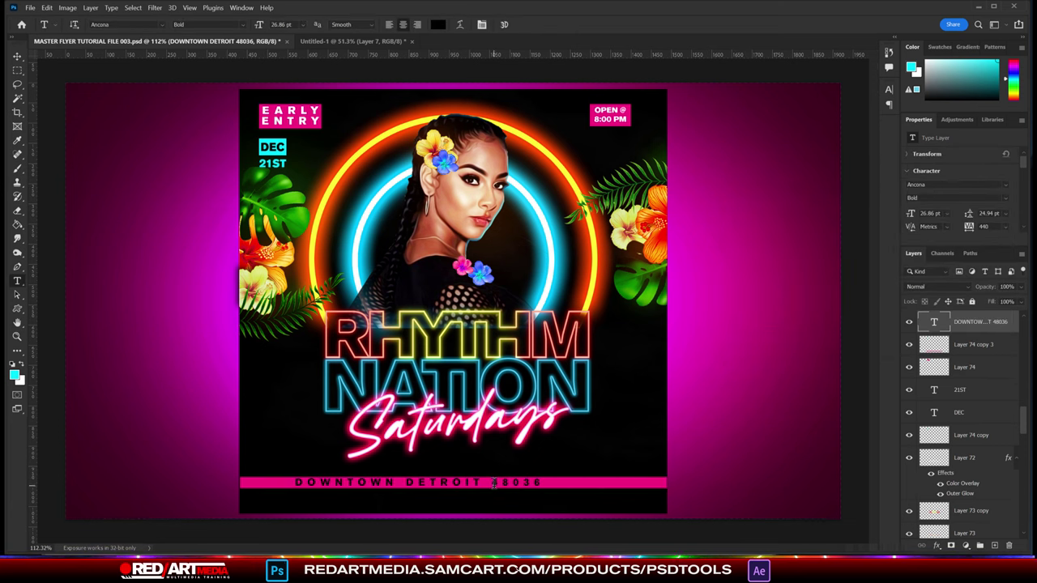
- Select the pink bar together with the address text and nudge both down
click(16, 61)
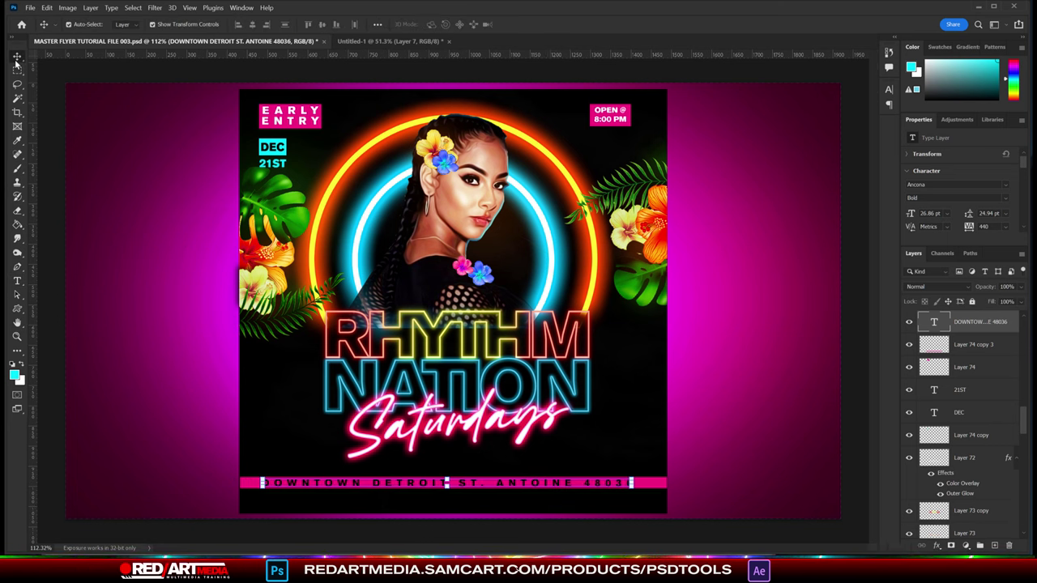
click(647, 486)
shift+click(622, 484)
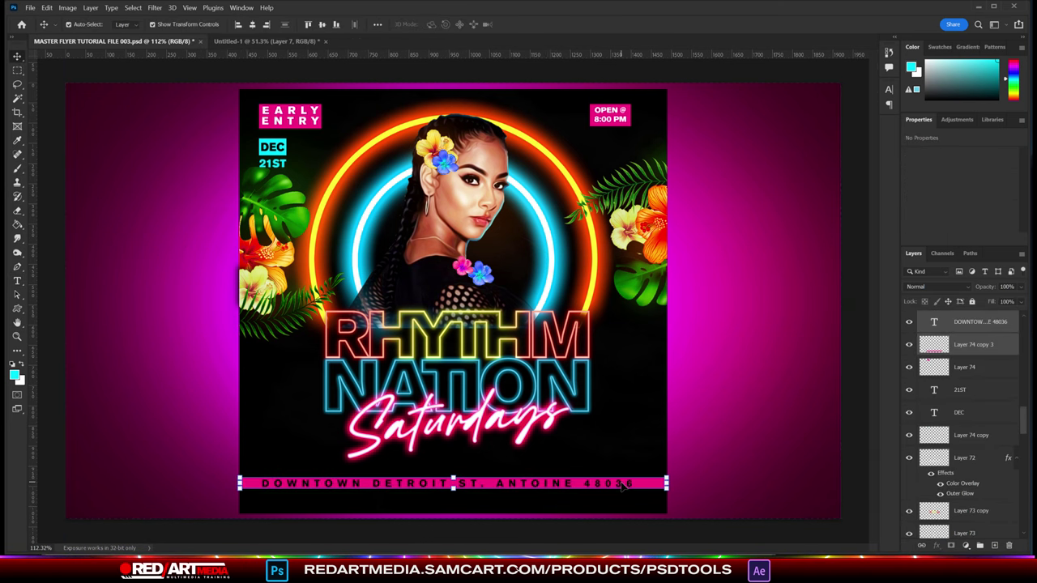
key(shift+Down)
key(shift+Down)
- Type a cyan DANCE & DRINKS heading in capitals with zero letter spacing
key(t)
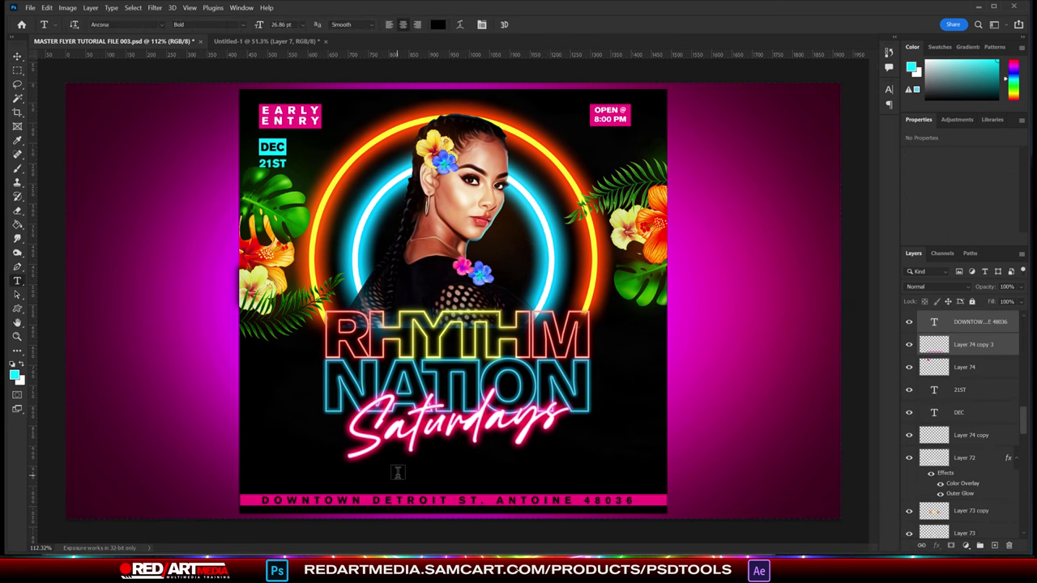
click(453, 476)
click(437, 24)
click(949, 177)
text(dance)
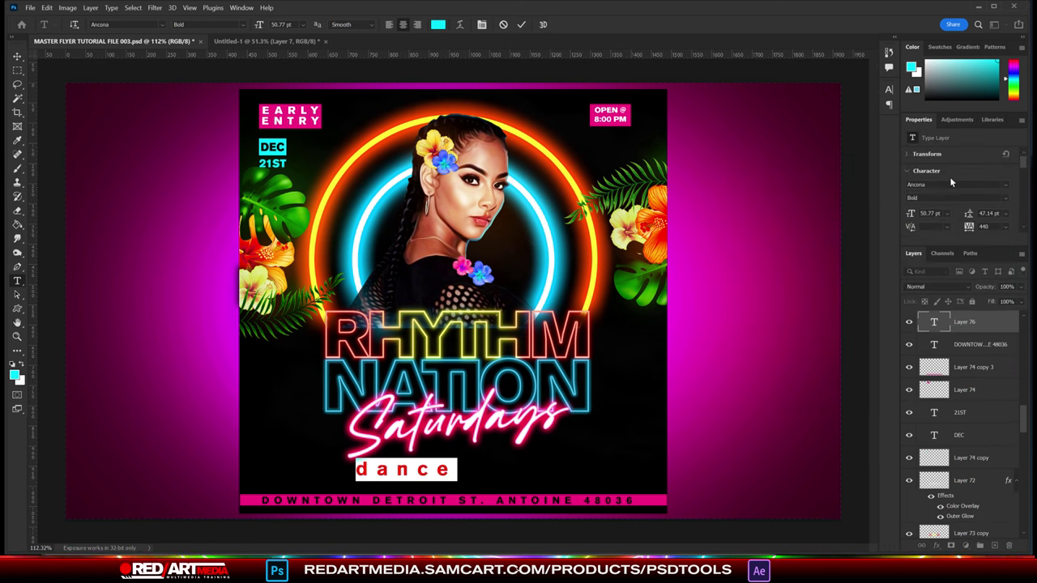
key(ctrl+shift+k)
text(& DRINKS)
key(ctrl+a)
key(ctrl+shift+q)
key(ctrl+t)
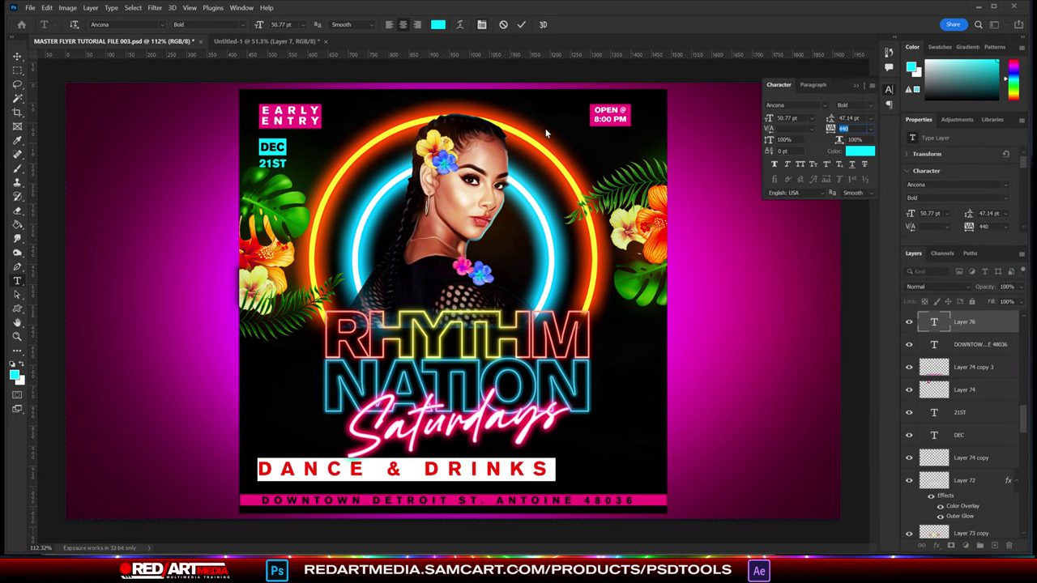
text(0)
key(ctrl+Return)
- Centre DANCE & DRINKS above the address bar, set it in Bebas, and enlarge it slightly
key(v)
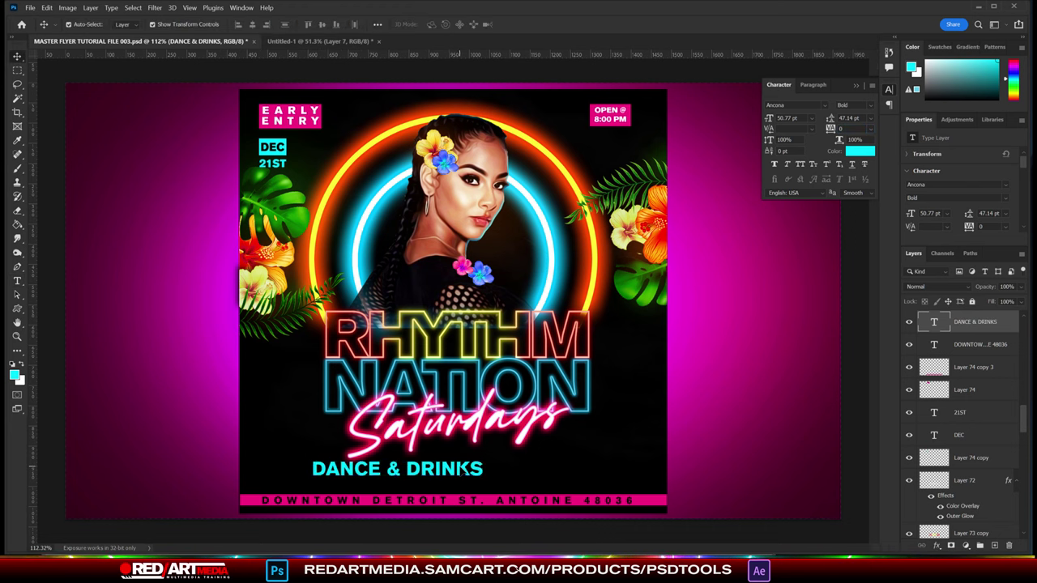
drag(418, 537, 477, 546)
key(t)
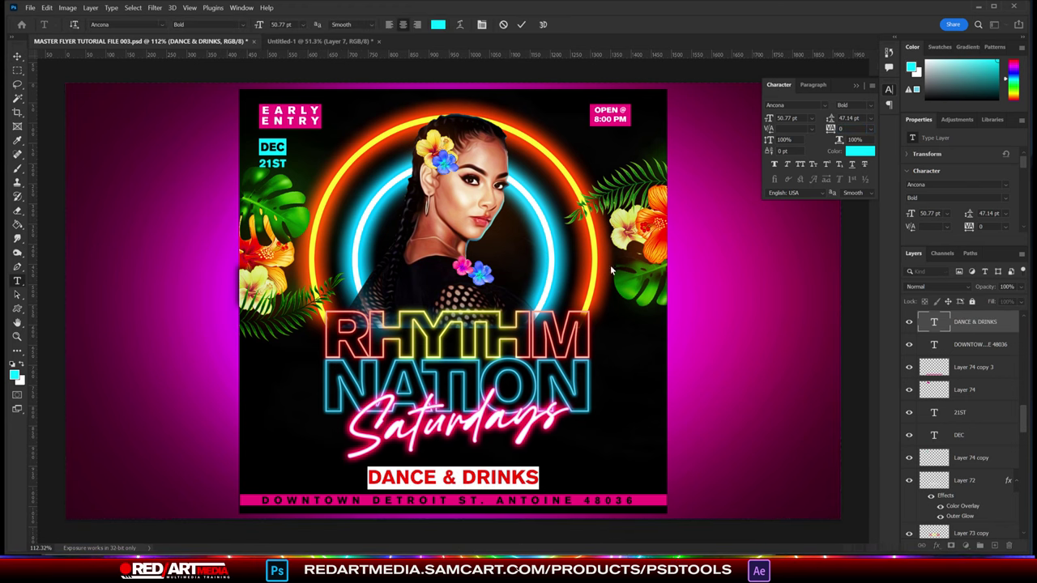
click(121, 25)
text(bebas)
key(Return)
key(ctrl+t)
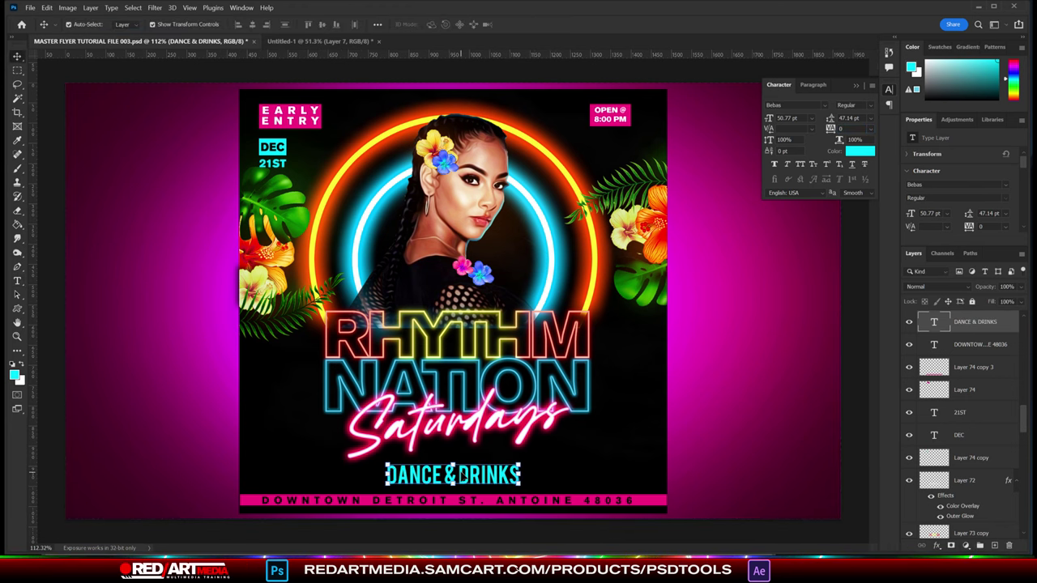
drag(519, 486, 534, 491)
- Give DANCE & DRINKS a smaller dark teal Outer Glow while keeping the text cyan
click(67, 7)
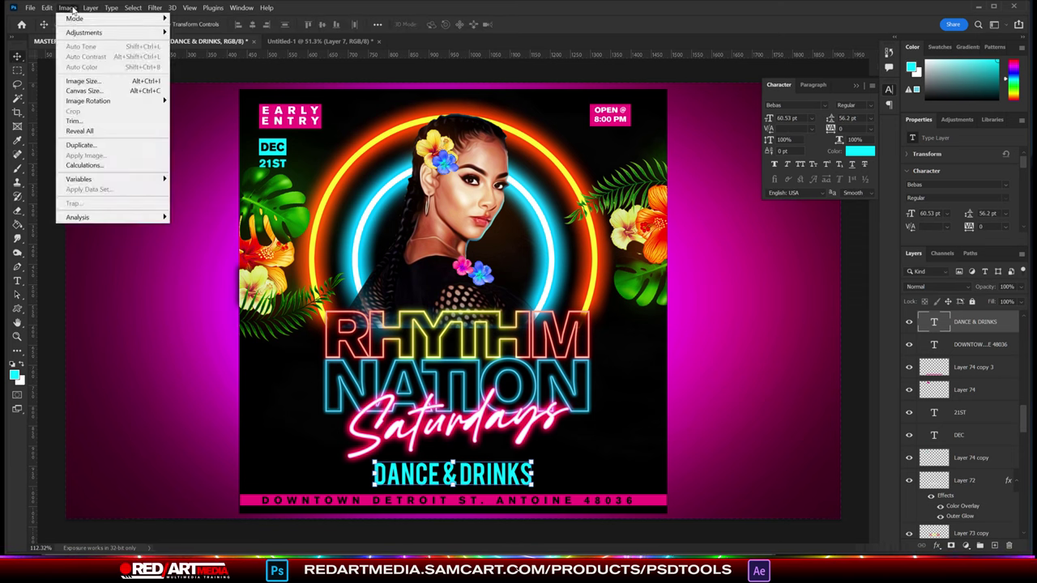
click(208, 201)
click(770, 365)
click(454, 474)
drag(845, 200, 877, 273)
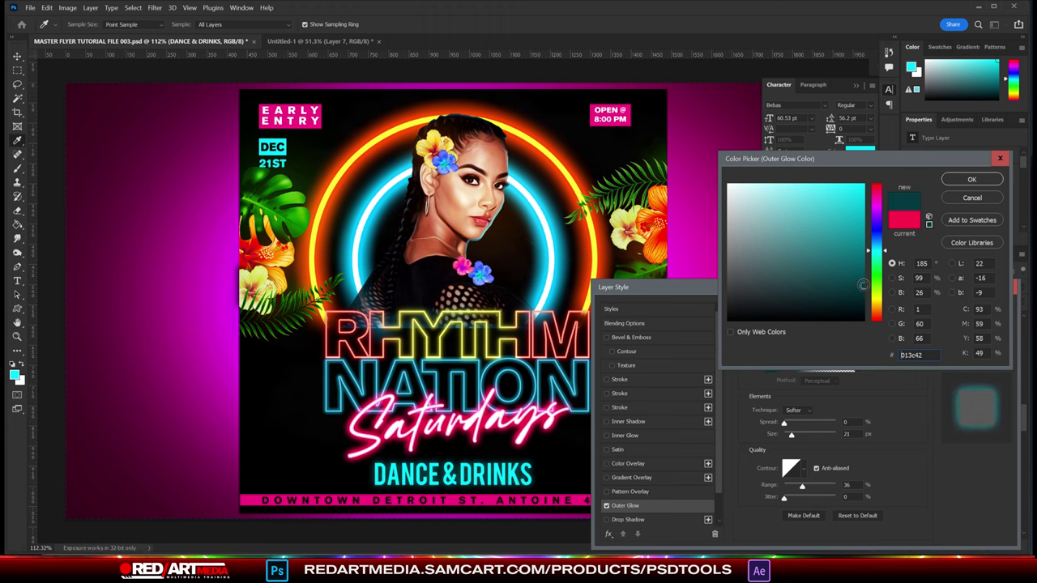
key(Return)
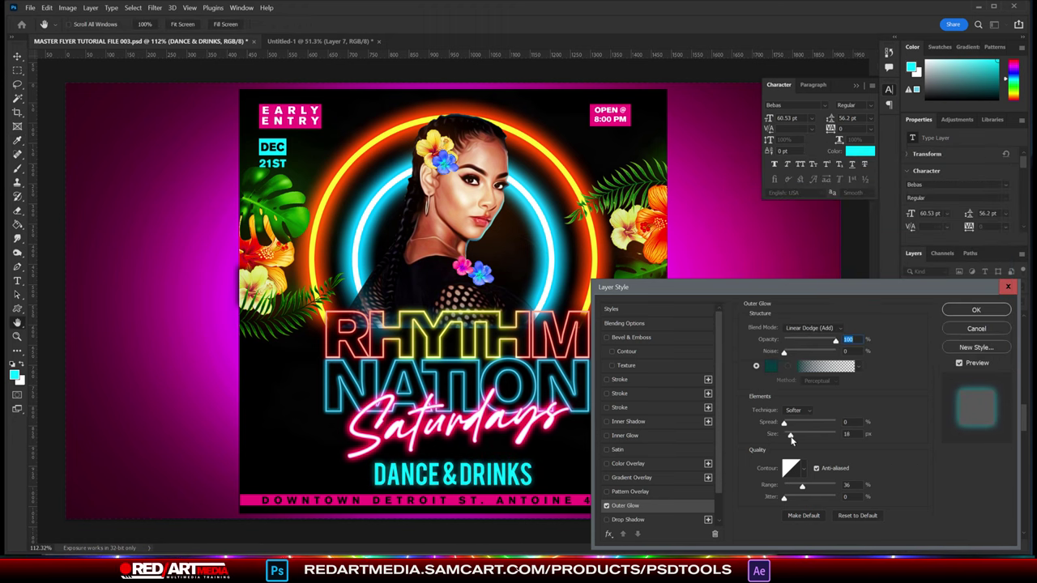
click(771, 365)
key(Return)
click(976, 310)
click(861, 151)
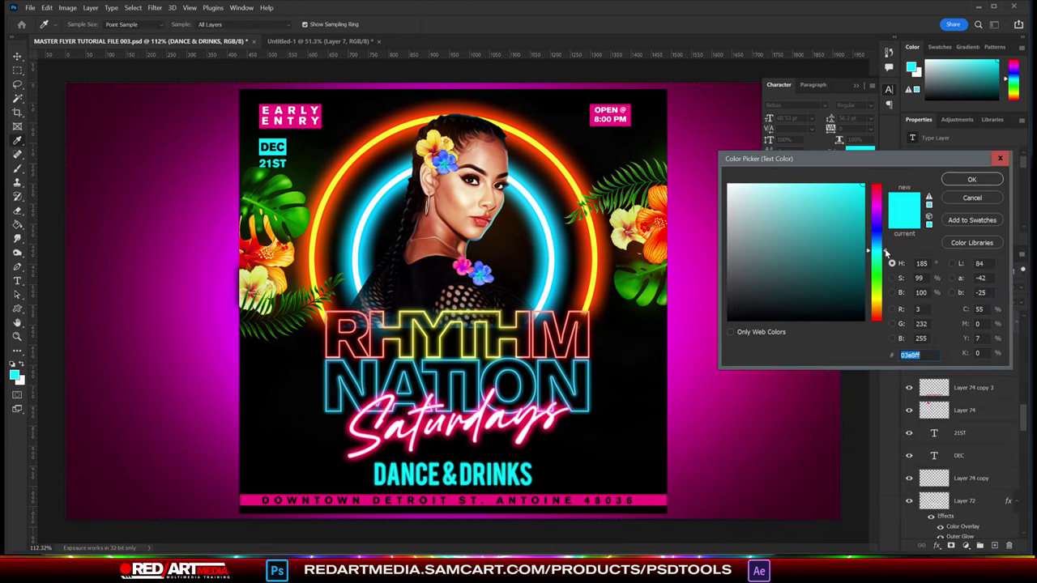
click(972, 179)
- Place the QR code image and shrink it into the flyer's lower-left area
click(79, 98)
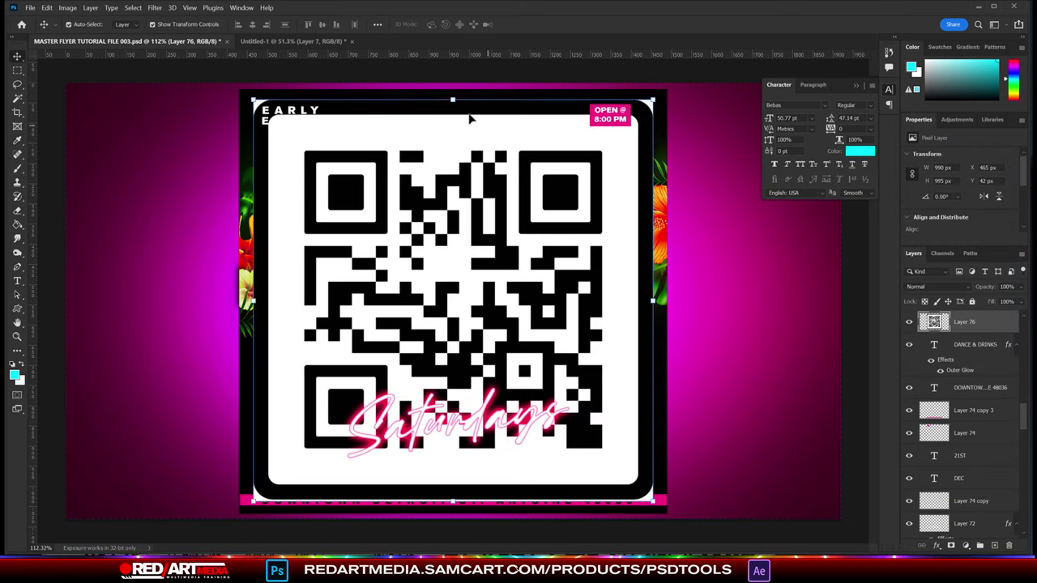
key(ctrl+t)
mouse_move(250, 98)
mouse_down()
mouse_move(424, 436)
mouse_move(285, 398)
mouse_up()
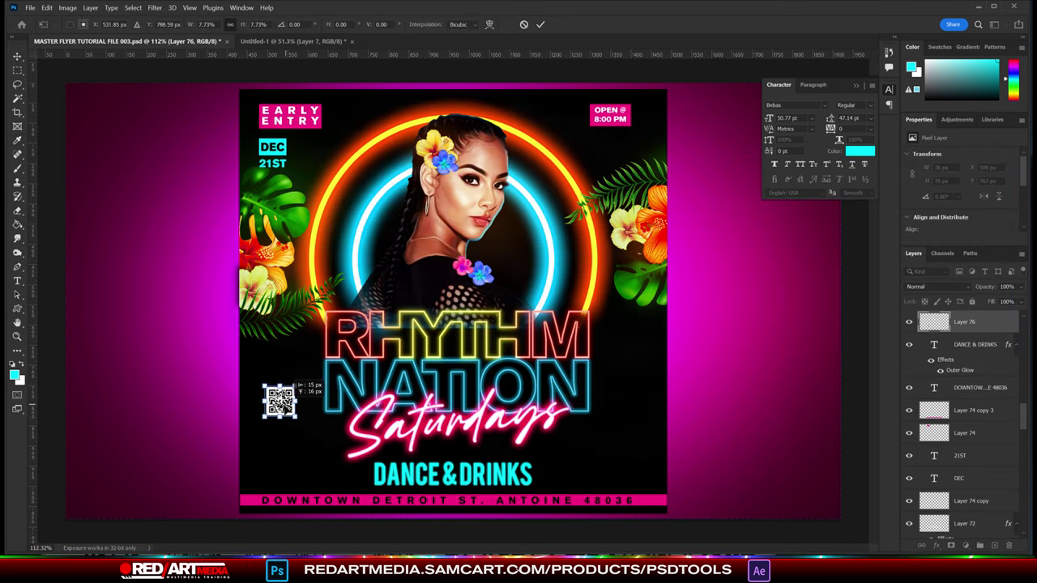
key(Return)
- Start a yellow text line beneath the QR code
key(t)
click(213, 443)
click(438, 24)
click(835, 206)
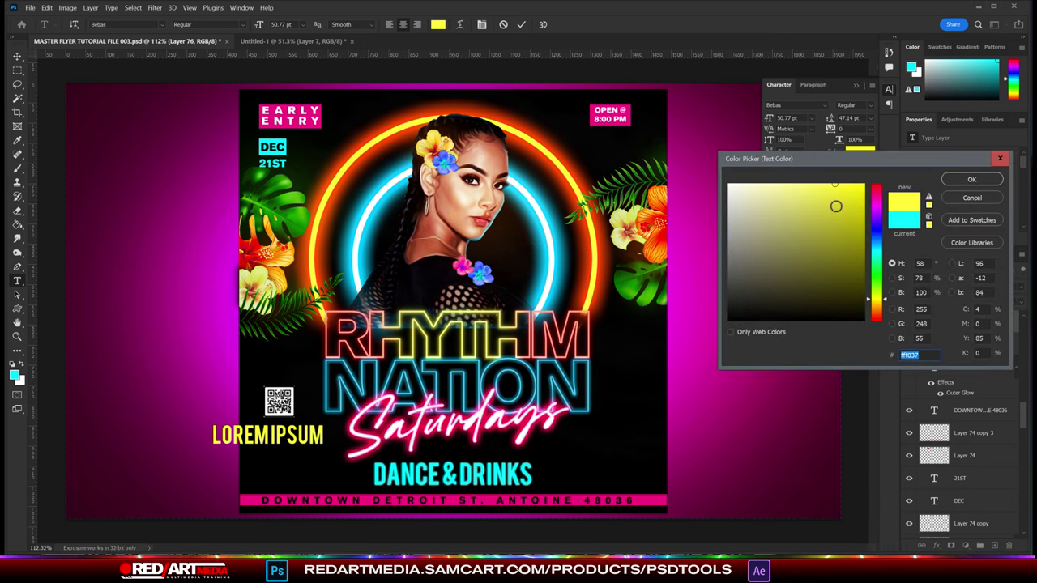
key(Return)
- Set the line in Ancona, type $10 COVER, and scale it down
click(162, 24)
scroll(324, 397, down, 5)
scroll(324, 397, down, 5)
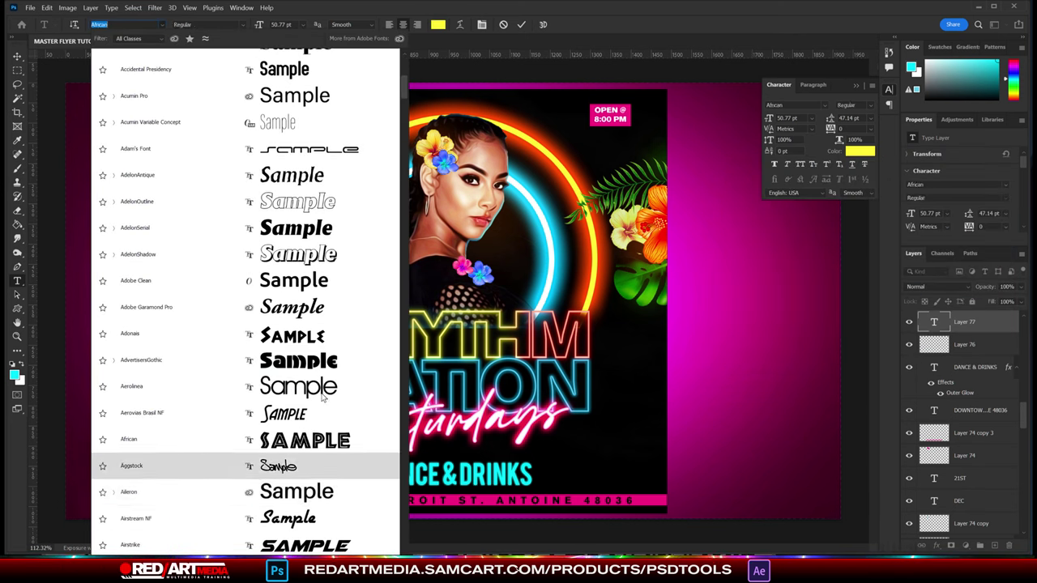
click(164, 24)
scroll(317, 519, down, 5)
scroll(317, 544, down, 5)
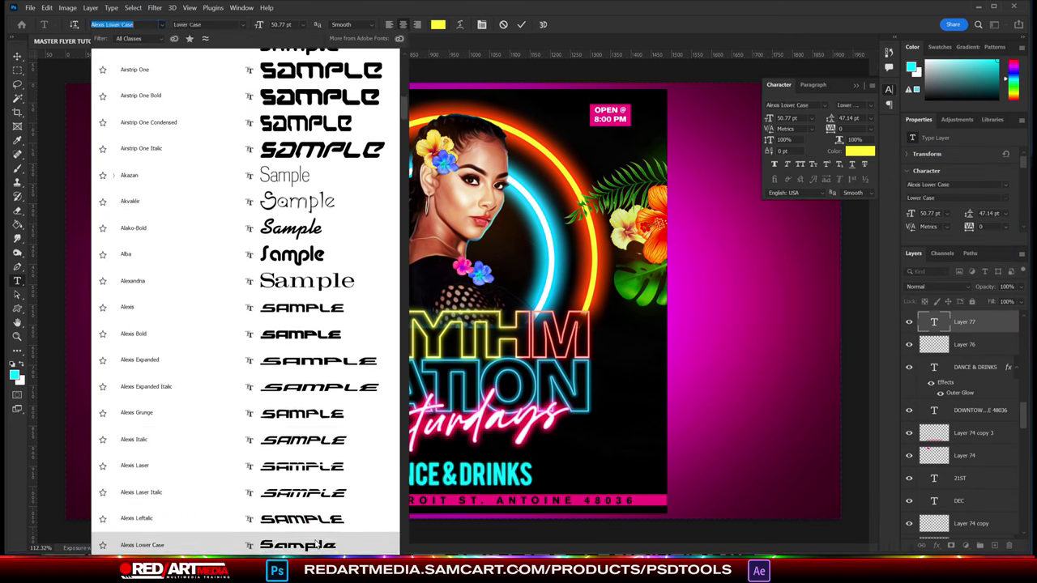
scroll(317, 486, down, 5)
scroll(317, 486, down, 5)
click(170, 54)
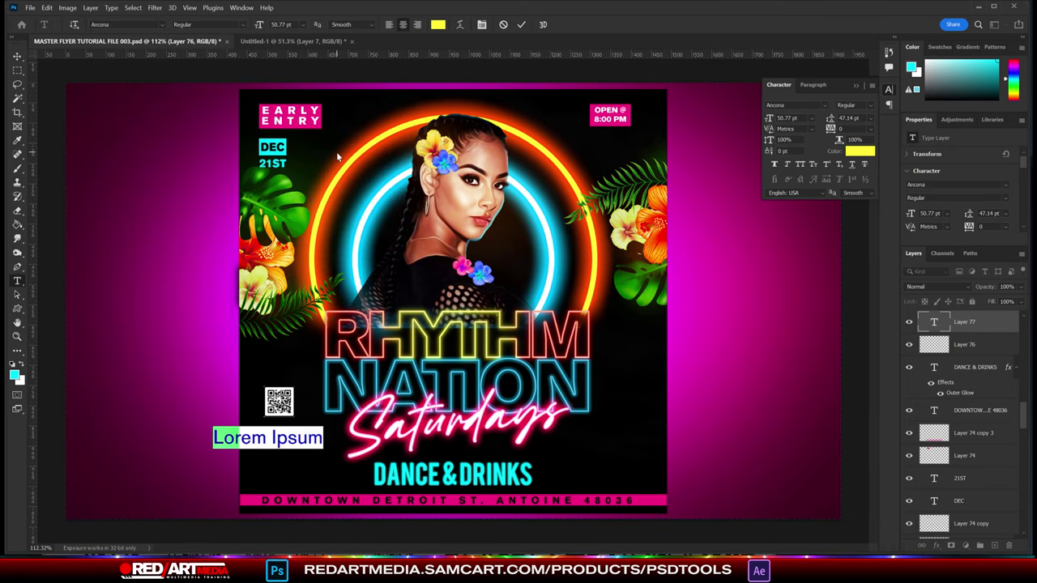
text($10 COVER)
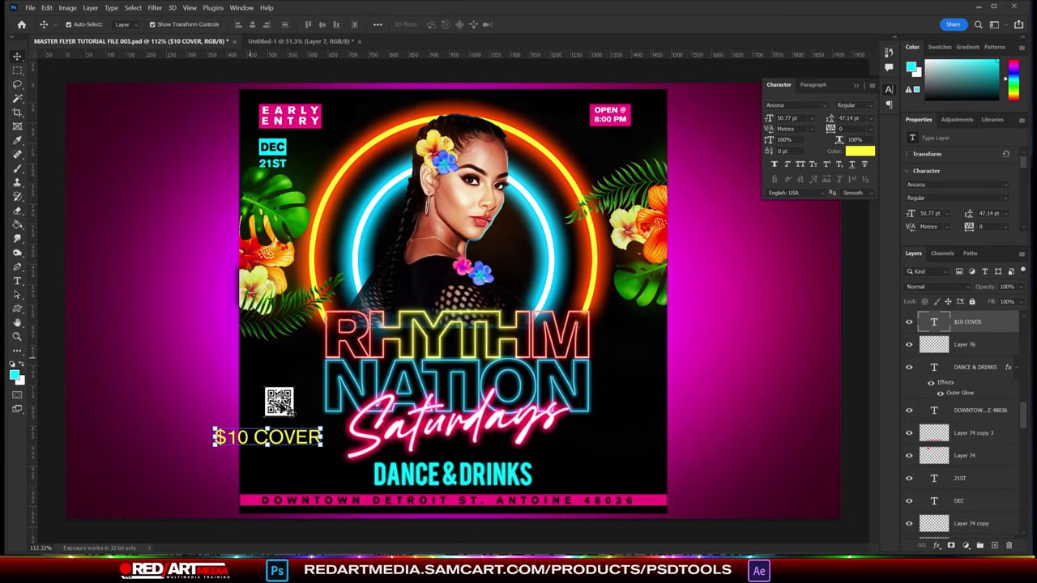
key(ctrl+t)
drag(324, 447, 292, 437)
key(Return)
- Duplicate the $10 COVER line and change the copy to BEFORE 9PM
drag(968, 322, 998, 544)
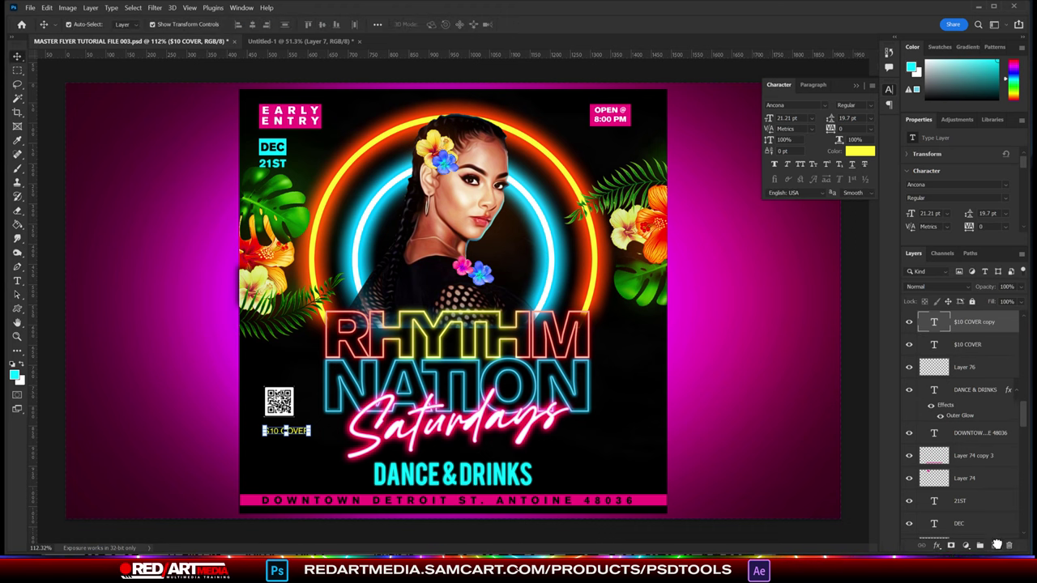
double_click(299, 439)
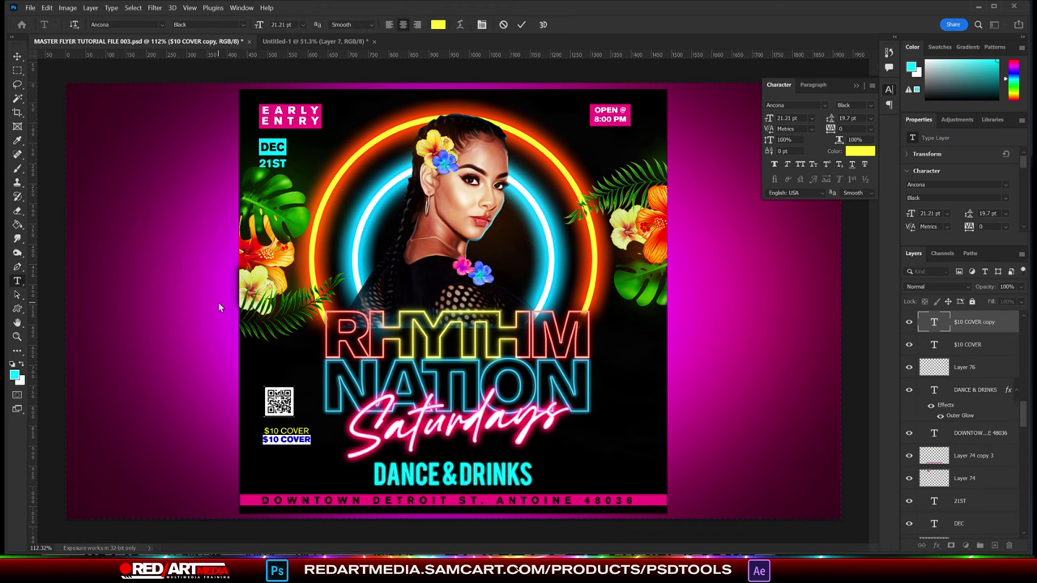
text(BEFORE 9PM)
key(ctrl+Return)
- Duplicate the BEFORE 9PM line as a white $50 VIP MEMBER line
drag(972, 322, 997, 546)
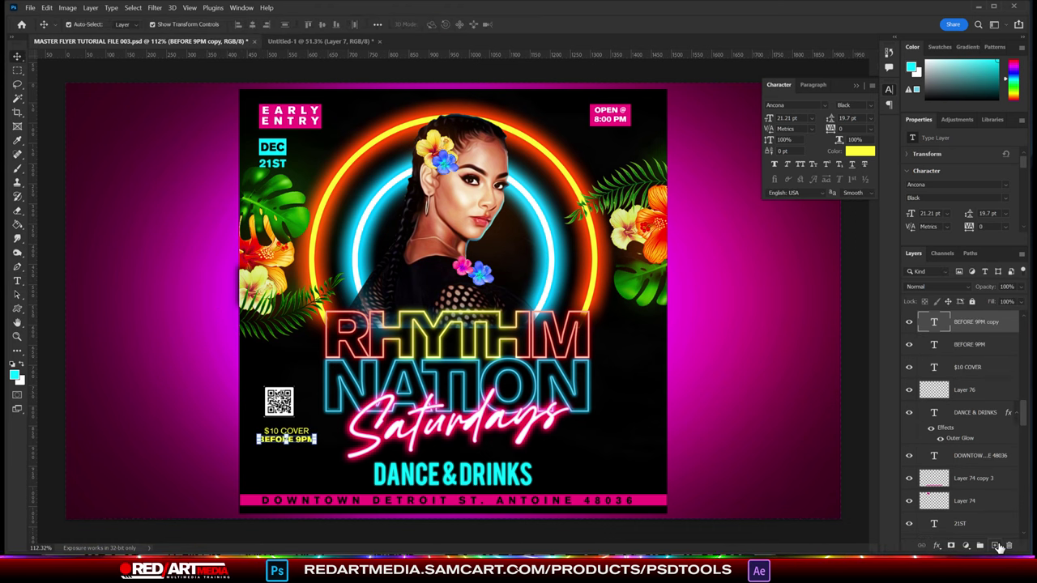
double_click(934, 322)
text($50 VIP MEM)
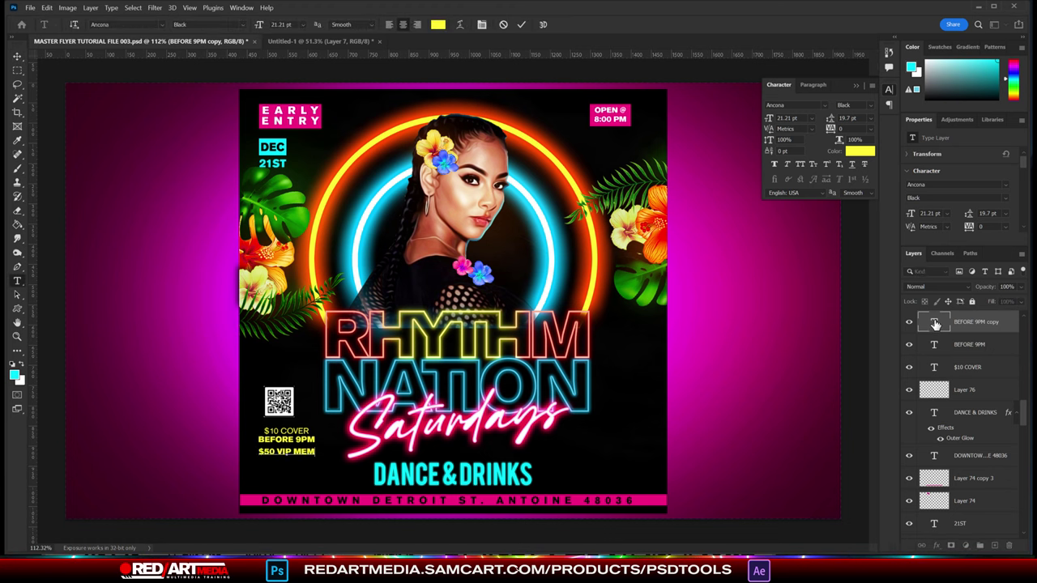
click(860, 150)
click(731, 175)
click(975, 178)
click(437, 24)
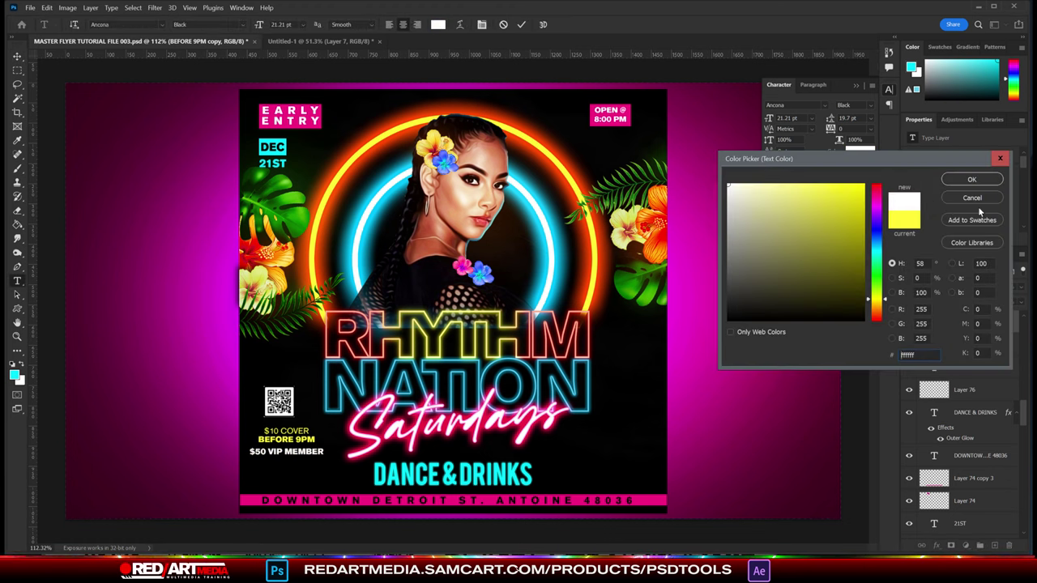
click(734, 183)
click(974, 177)
- Duplicate the line one row lower and change it to $50 BOTTLE
key(ctrl+Return)
drag(972, 321, 996, 546)
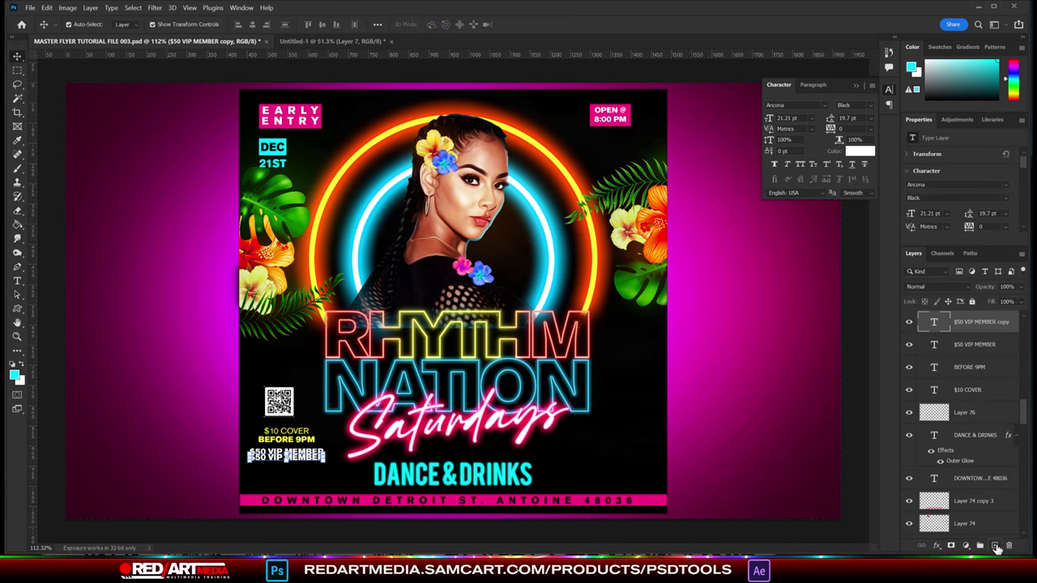
double_click(942, 323)
key(ctrl+Return)
- Duplicate again, nudge it down, and make it $100 LAPDANCE
key(ctrl+j)
key(shift+Down)
text($100 LAPDANCE)
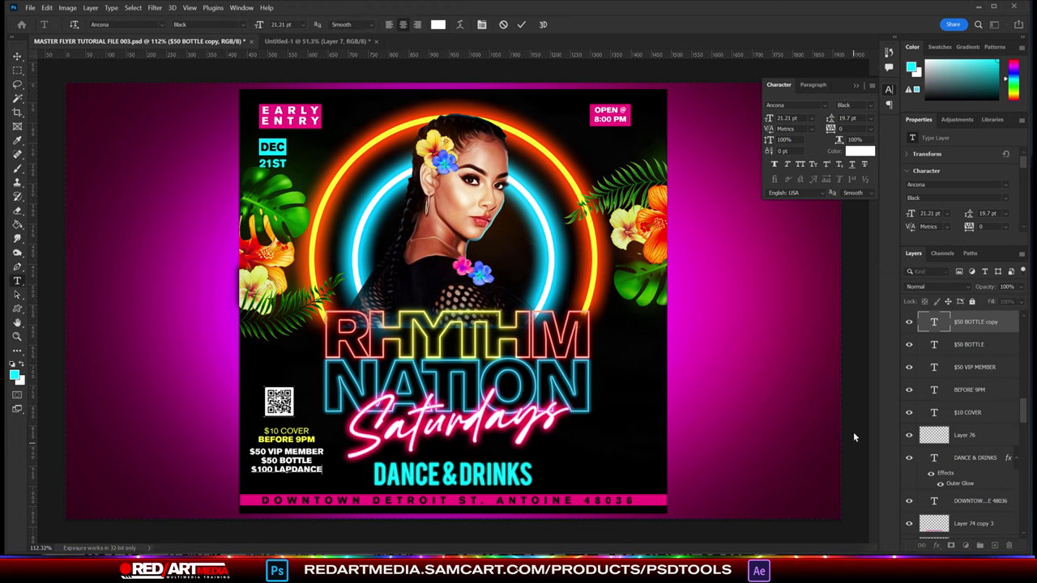
key(ctrl+Return)
click(47, 7)
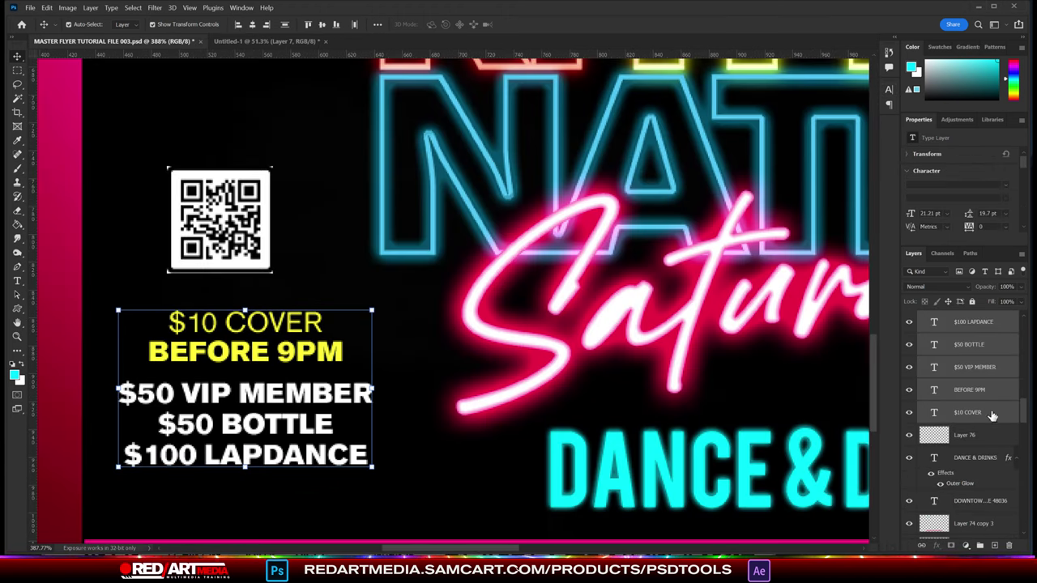
- Move the duplicated price block to the right side and select its copied lines
drag(242, 354, 832, 497)
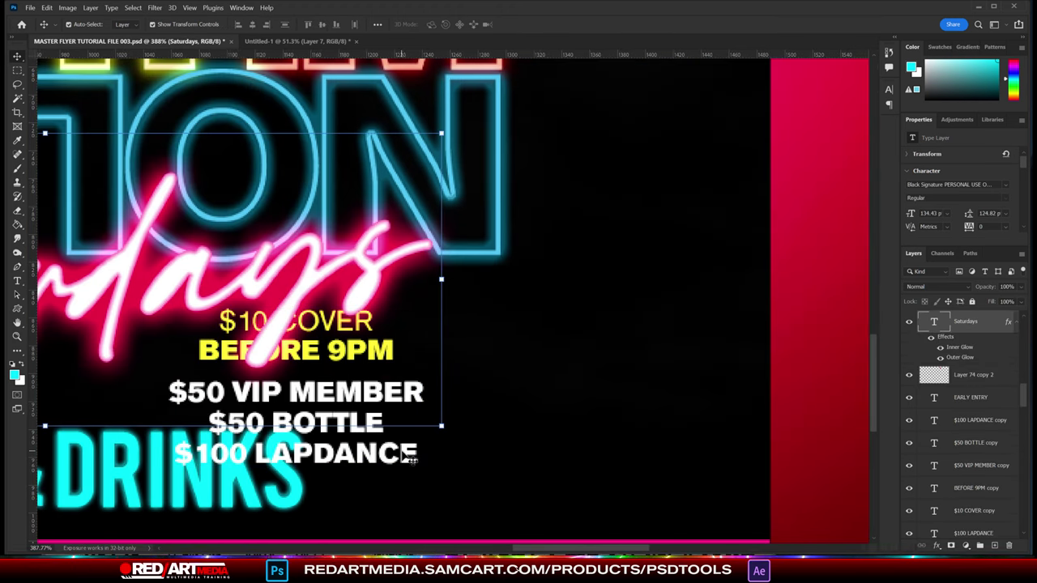
click(409, 456)
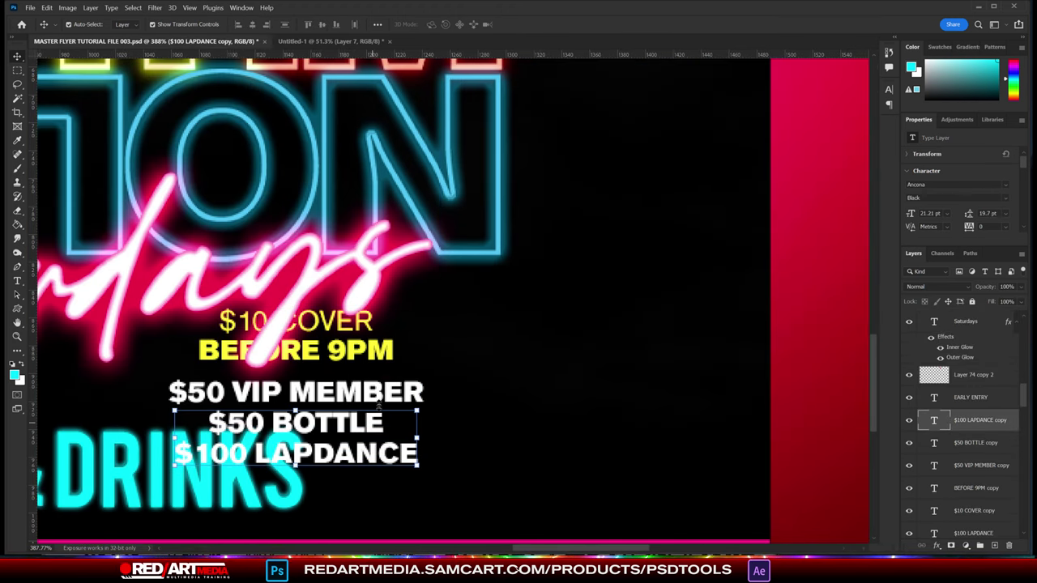
shift+click(377, 423)
click(908, 322)
shift+click(381, 397)
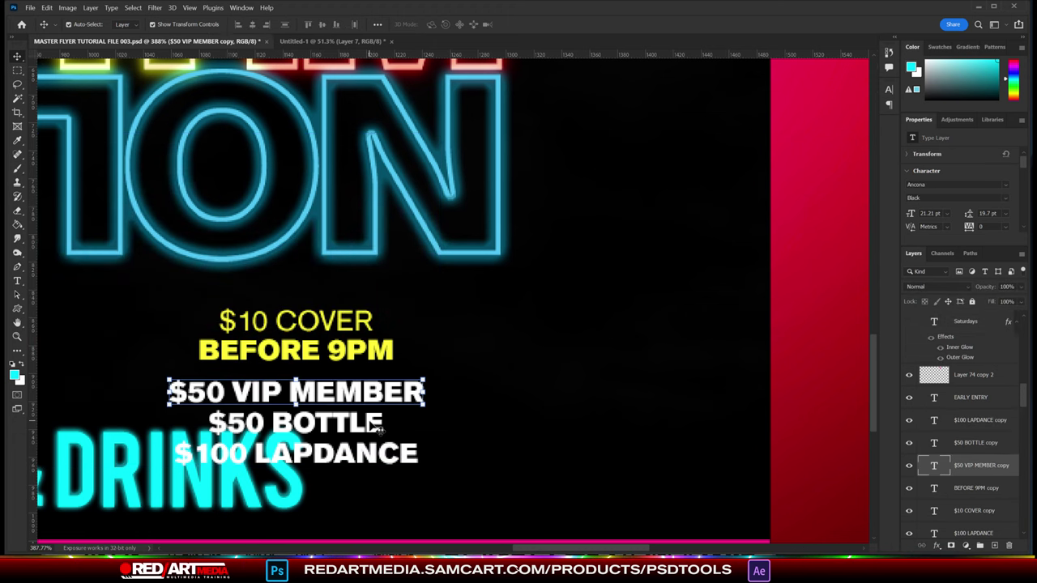
shift+click(374, 328)
shift+click(393, 350)
- Nudge the copied block further right and show the Saturdays script again
scroll(419, 435, down, 3)
key(shift+Right)
key(shift+Right)
key(shift+Right)
key(shift+Right)
key(shift+Right)
key(shift+Right)
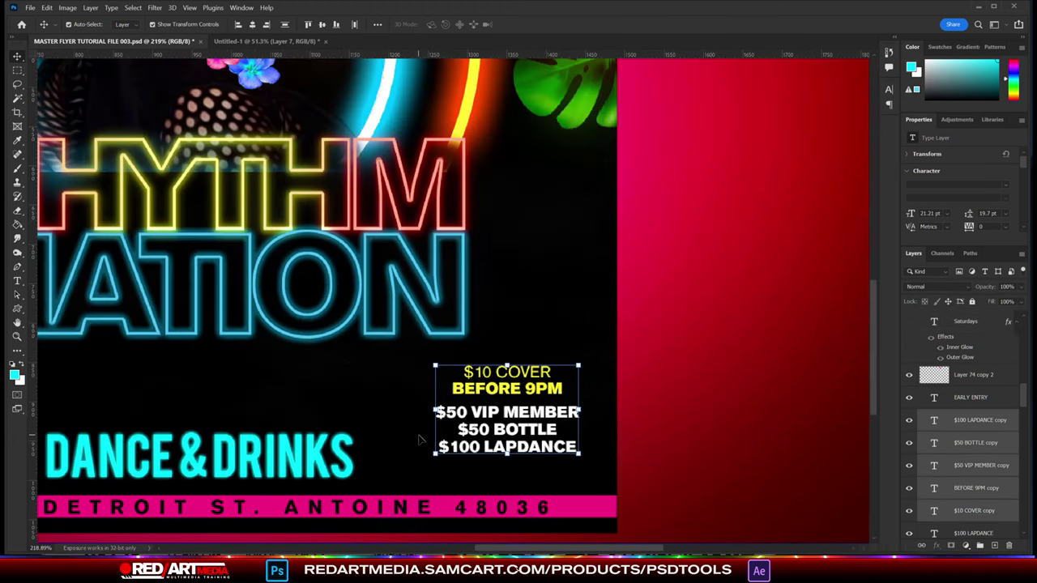
key(shift+Right)
click(909, 322)
scroll(677, 417, down, 5)
scroll(677, 417, up, 5)
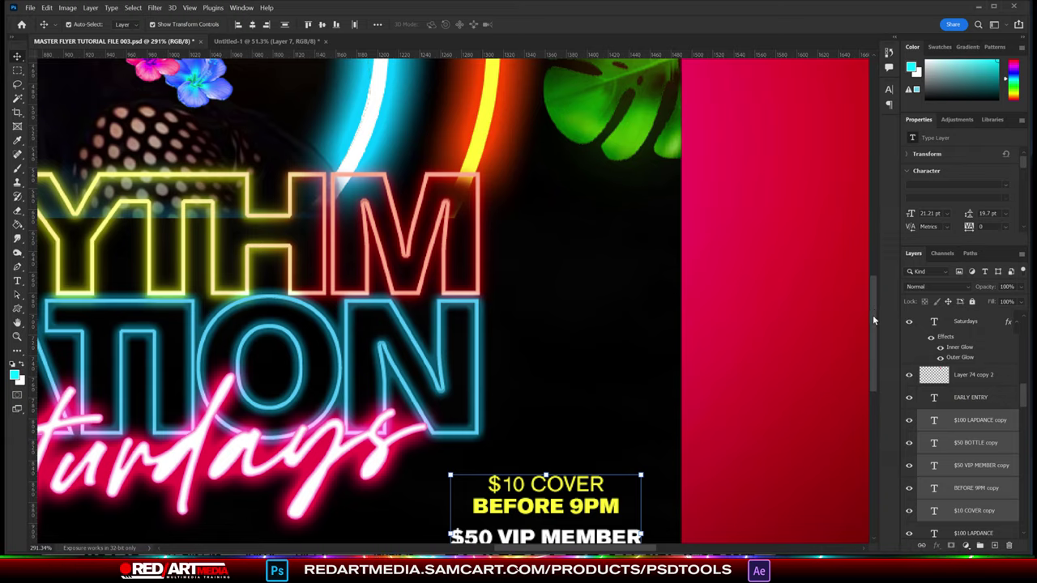
scroll(964, 422, down, 4)
- Retype the first two copied lines as HOSTED BY and the host's name
double_click(934, 322)
text(hosted)
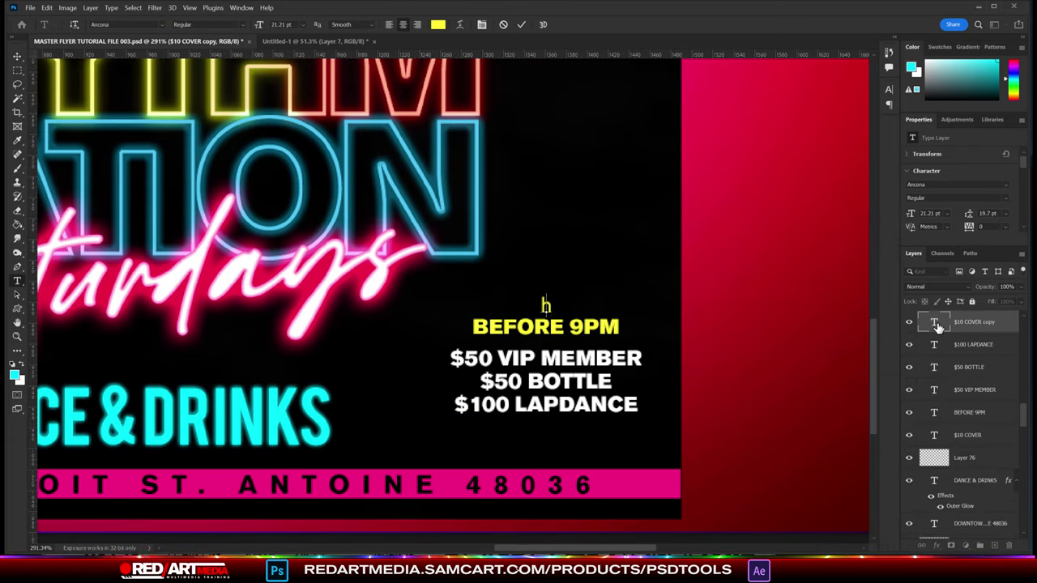
key(ctrl+j)
double_click(934, 321)
text(GRAND TIZZLE)
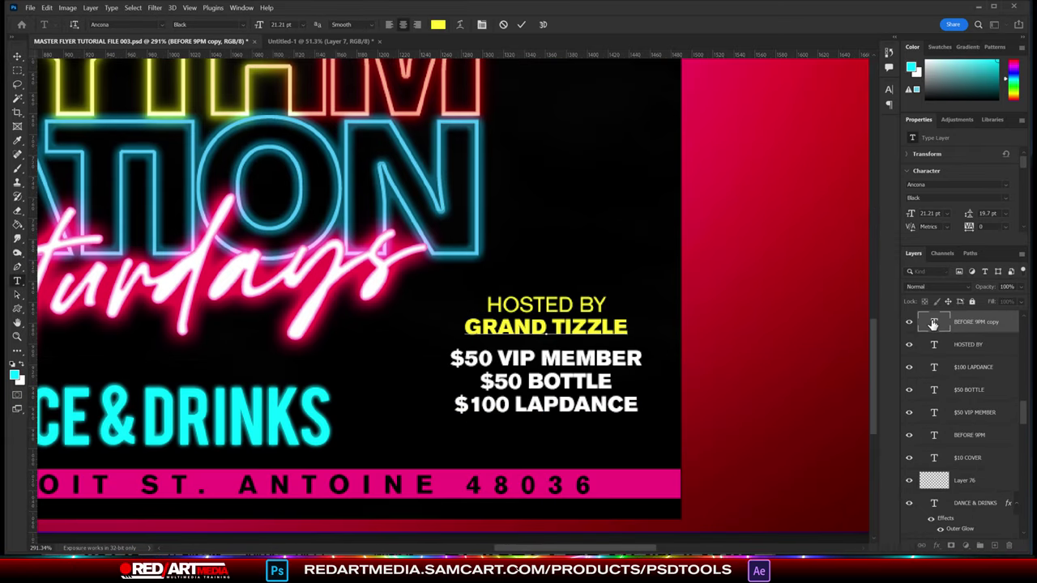
key(ctrl+Return)
key(ctrl+j)
- Retype the next copied lines as ENTER AT OWN RISK and $100 PARKING
double_click(934, 321)
text(ENTER AT OWN RIS)
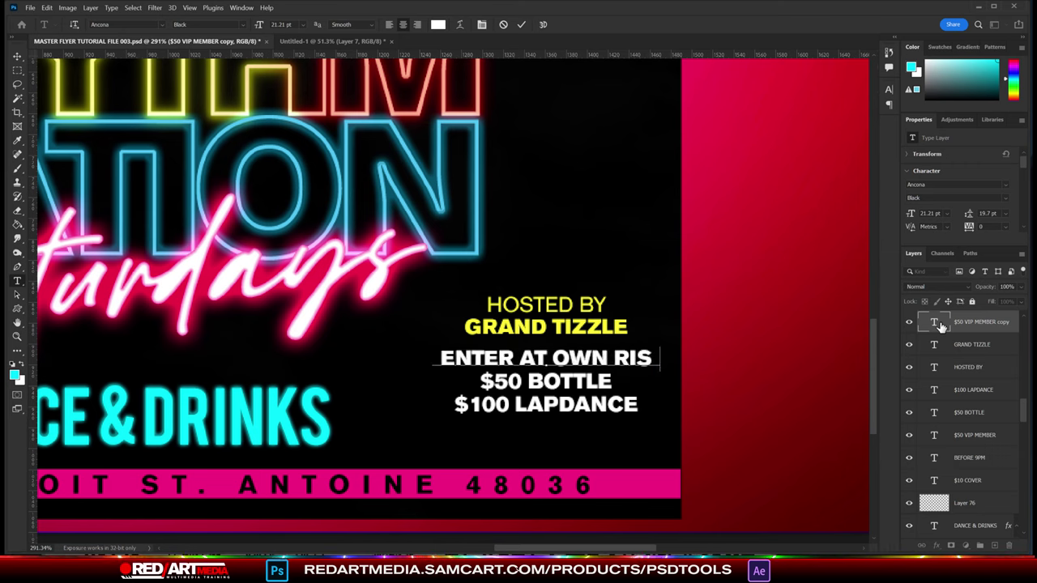
text(K)
key(ctrl+Return)
click(591, 386)
key(ctrl+j)
double_click(935, 322)
text($100)
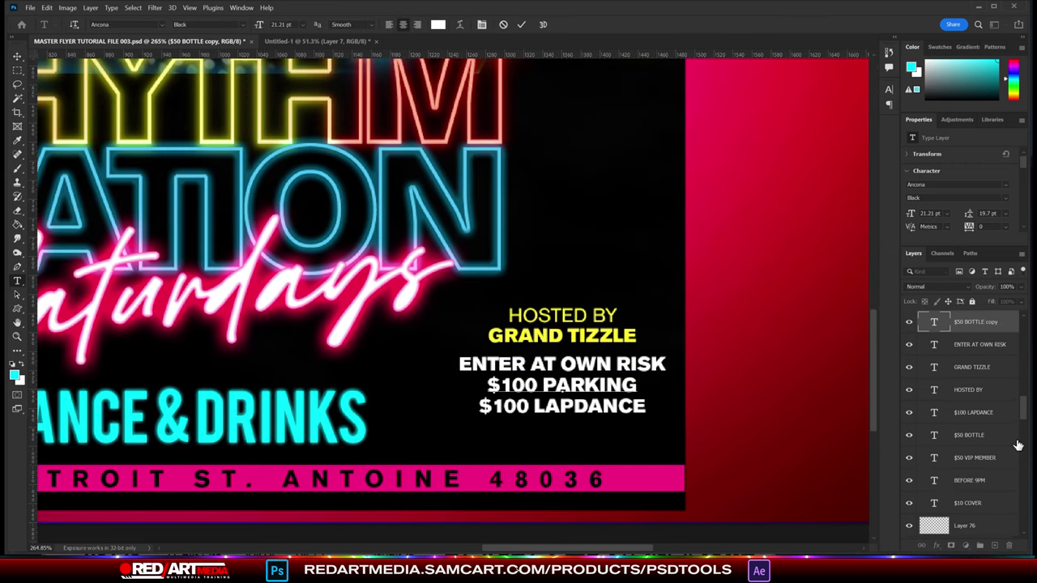
key(ctrl+Return)
- Retype the last copied line as $1500 MUSIC and commit the edit
click(628, 411)
key(ctrl+j)
double_click(622, 408)
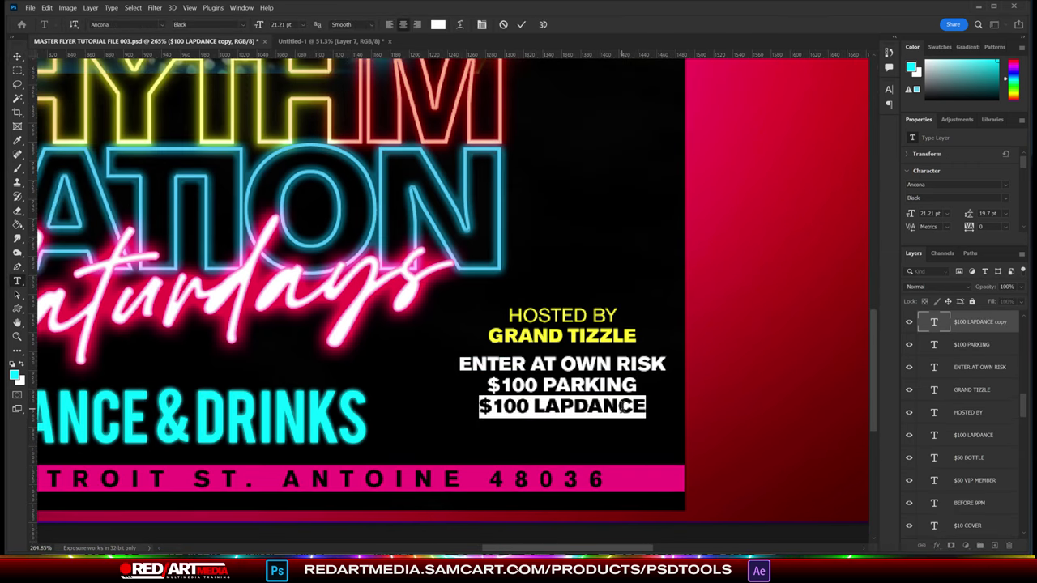
text($1500 MUSIC)
key(ctrl+0)
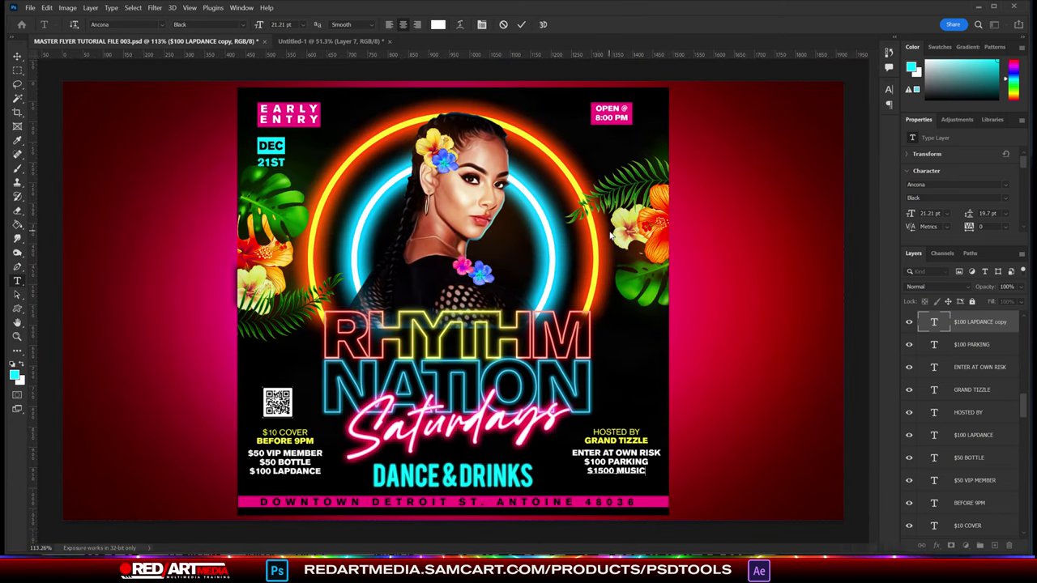
key(ctrl+Return)
key(v)
click(285, 441)
- Select the left price block lines from BEFORE 9PM through $100 LAPDANCE
alt+scroll(294, 446, up, 3)
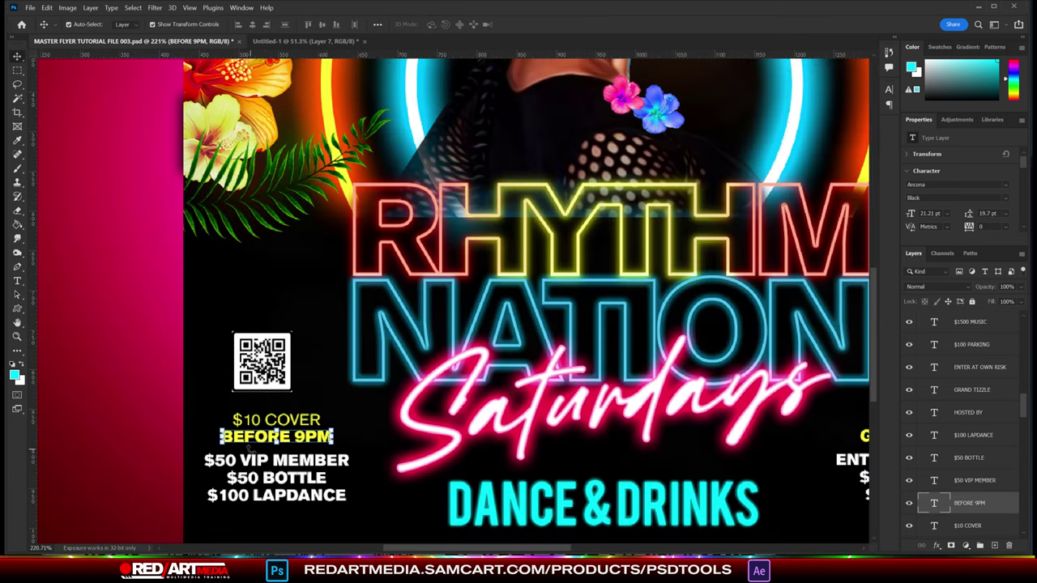
click(286, 466)
key(alt+bracketright)
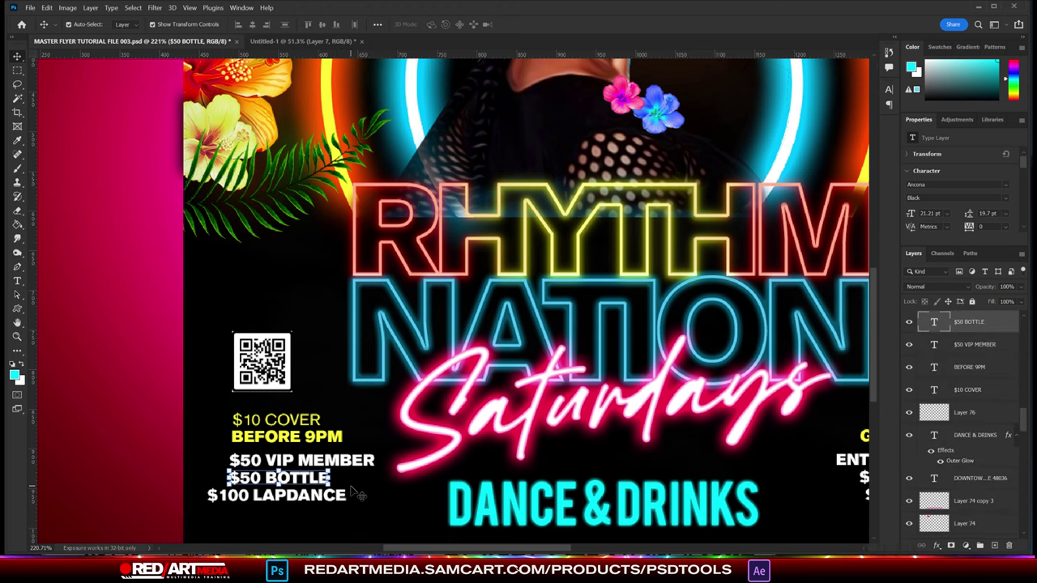
key(alt+bracketright)
click(253, 440)
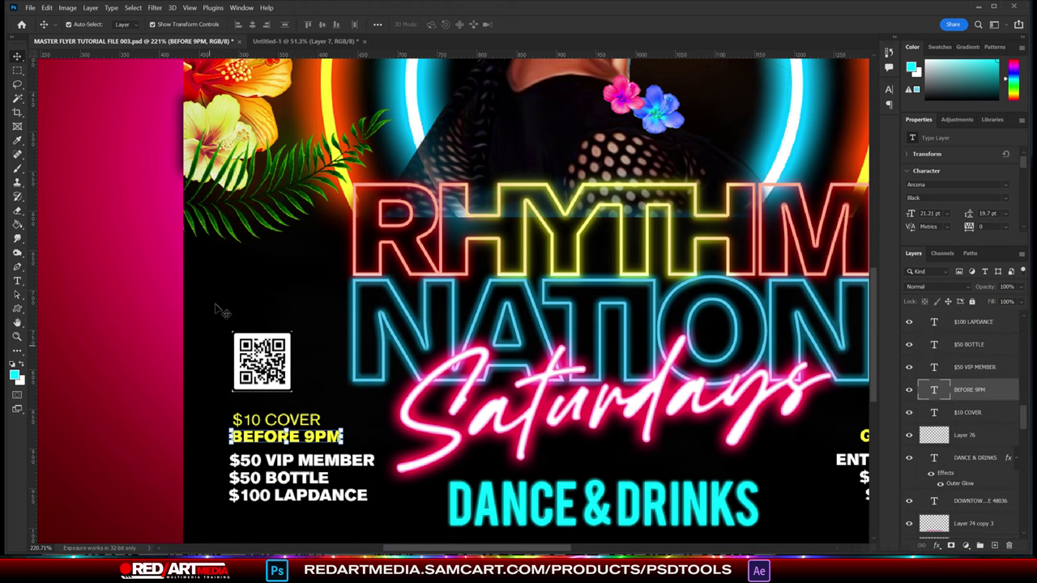
key(alt+bracketleft)
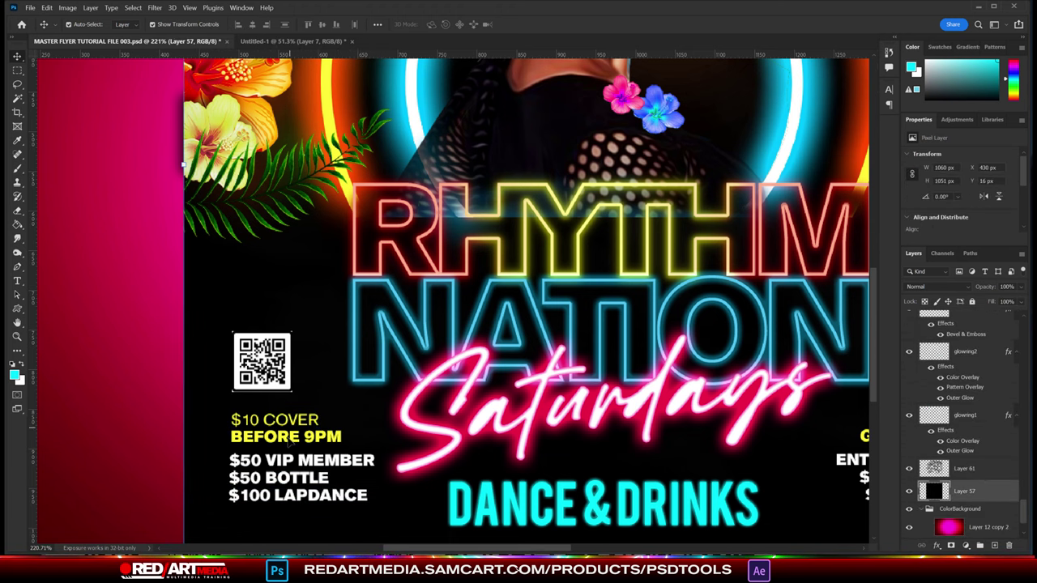
- Nudge the left price block slightly up-left and enlarge the QR code slightly
click(332, 490)
drag(351, 506, 345, 503)
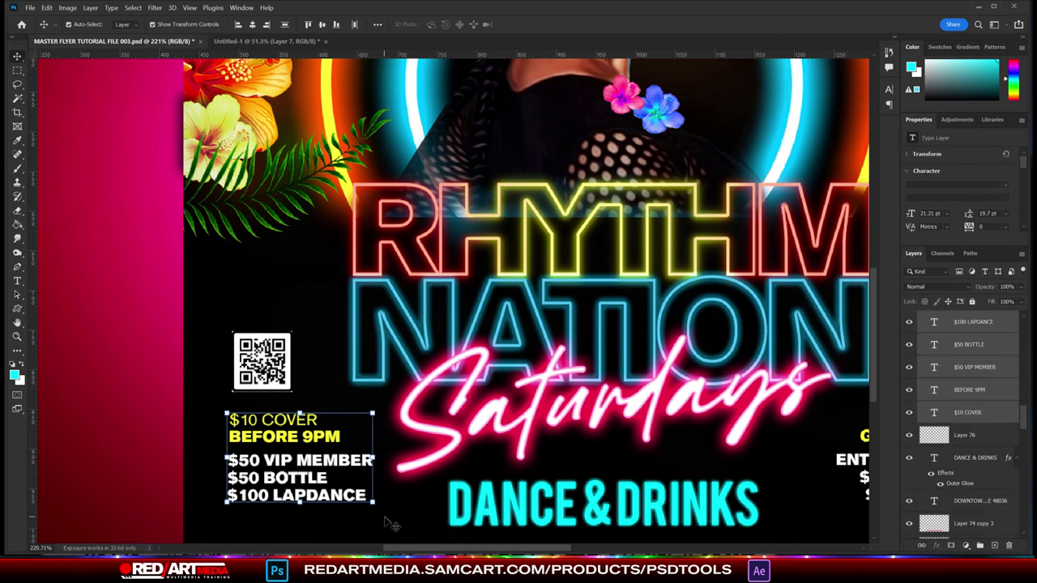
click(261, 362)
drag(290, 334, 298, 328)
- Apply the QR code resize, choose green paint, and paint a green glow on the flyer's right
key(Return)
key(ctrl+0)
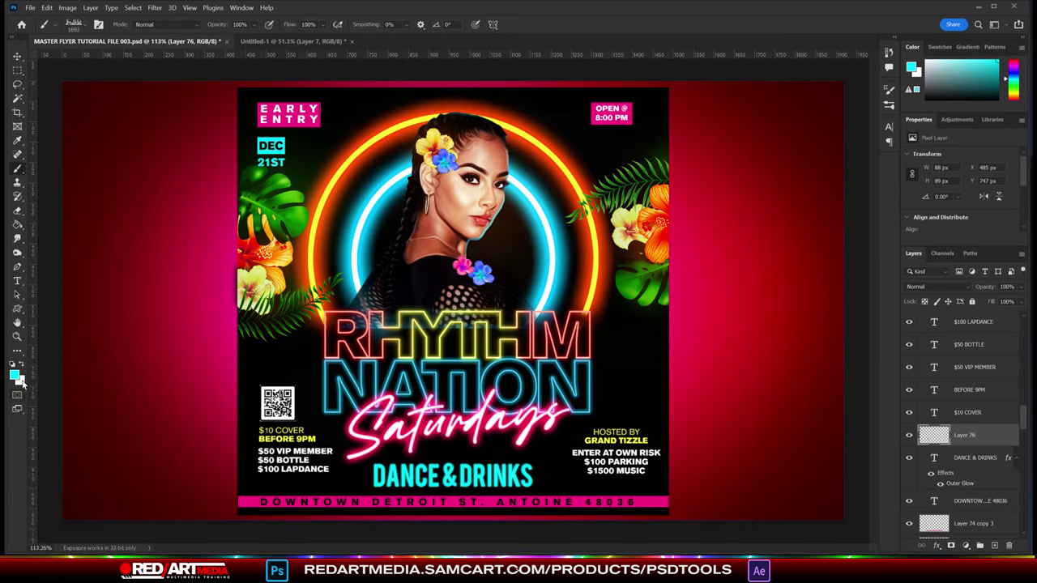
click(15, 374)
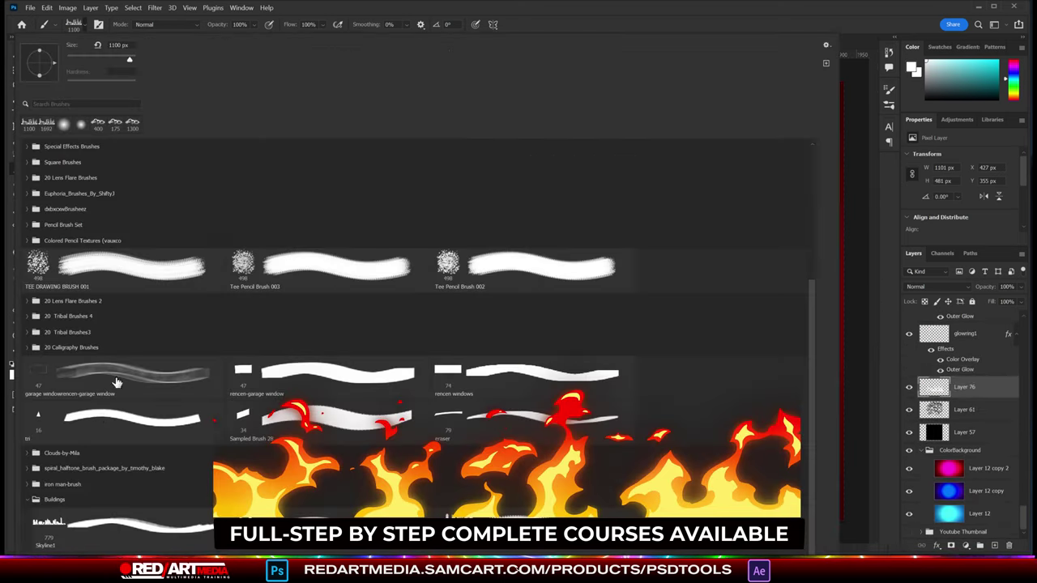
right_click(120, 377)
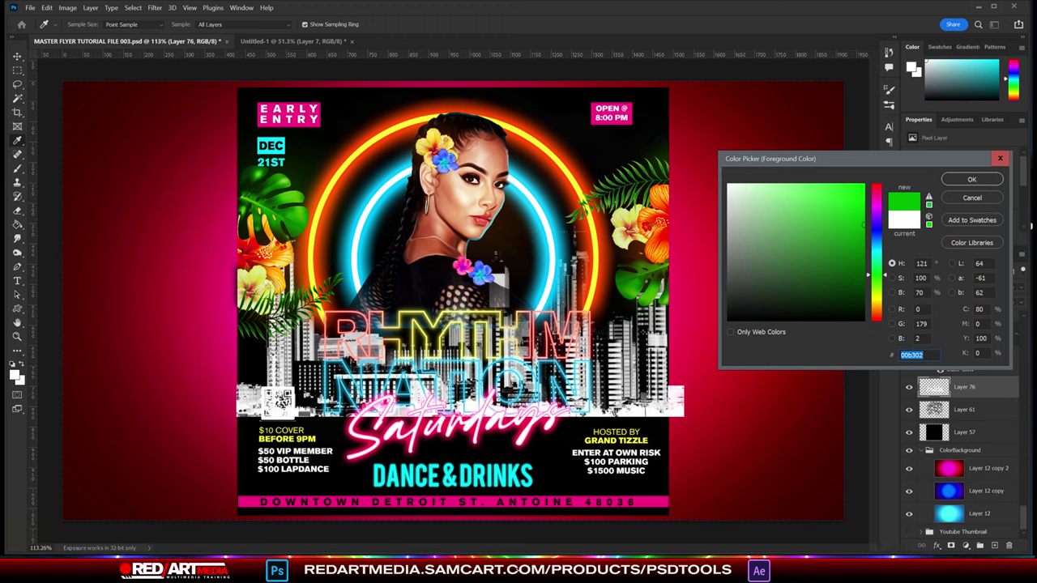
click(674, 339)
click(938, 287)
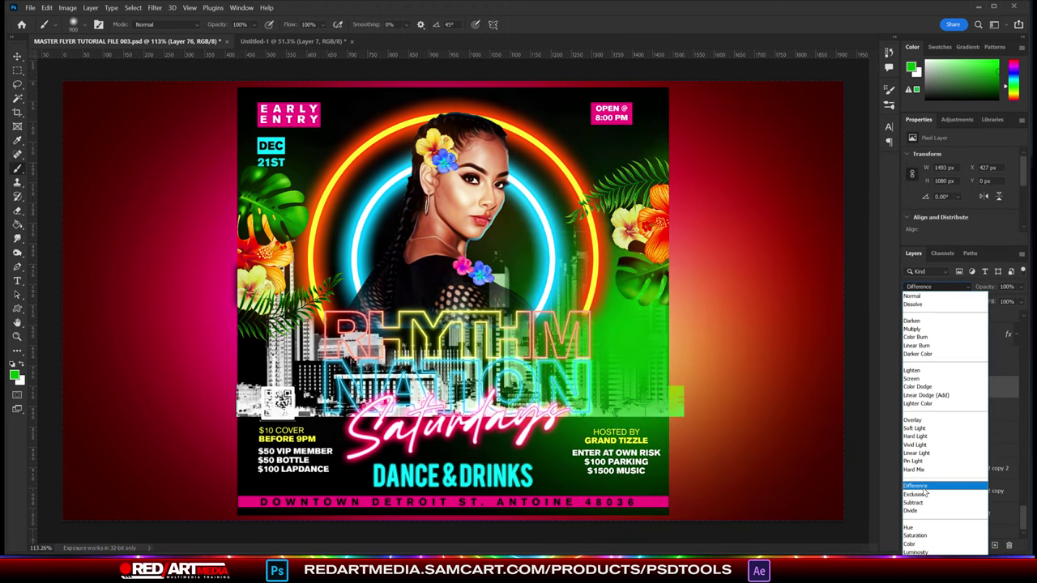
- Set the paint layer's blend mode and switch the paint colour to blue, then red
click(912, 296)
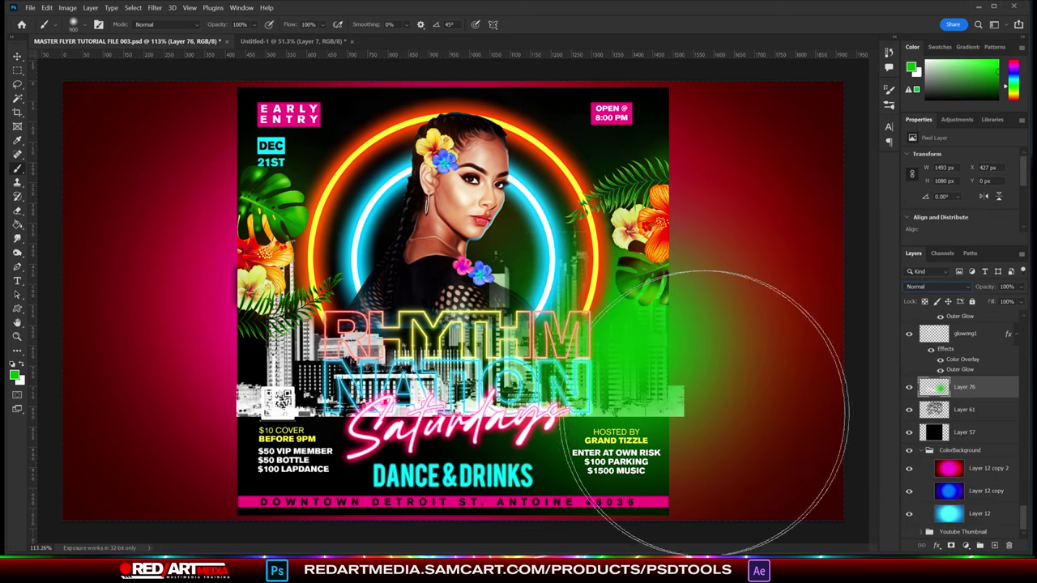
click(14, 374)
drag(876, 276, 876, 231)
click(972, 179)
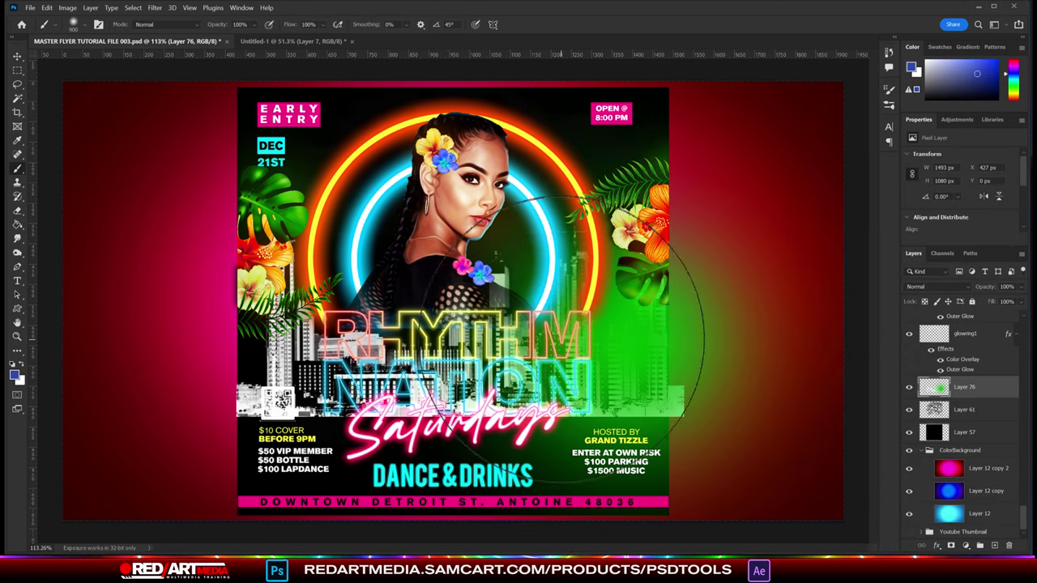
key(b)
click(13, 374)
click(859, 182)
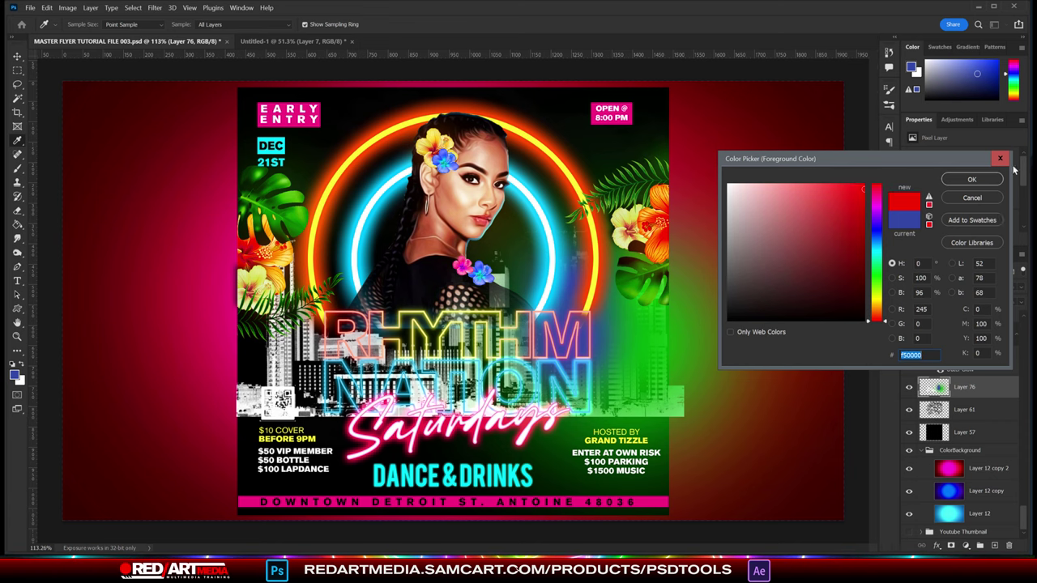
key(Return)
- Paint red over the left skyline and cyan on the flyer's left side
drag(283, 371, 280, 430)
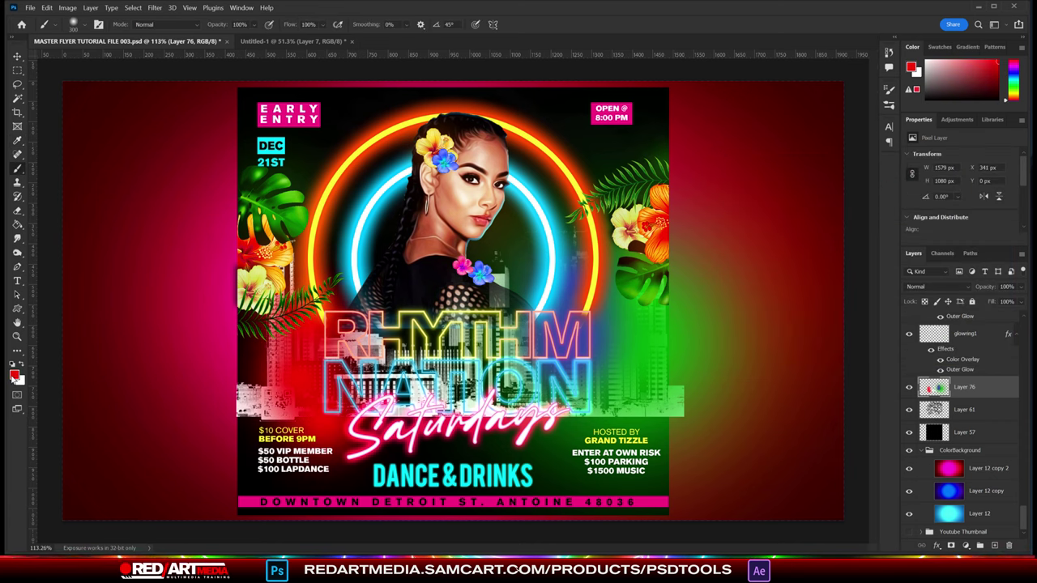
click(14, 374)
click(875, 260)
key(Return)
drag(203, 341, 283, 381)
click(908, 387)
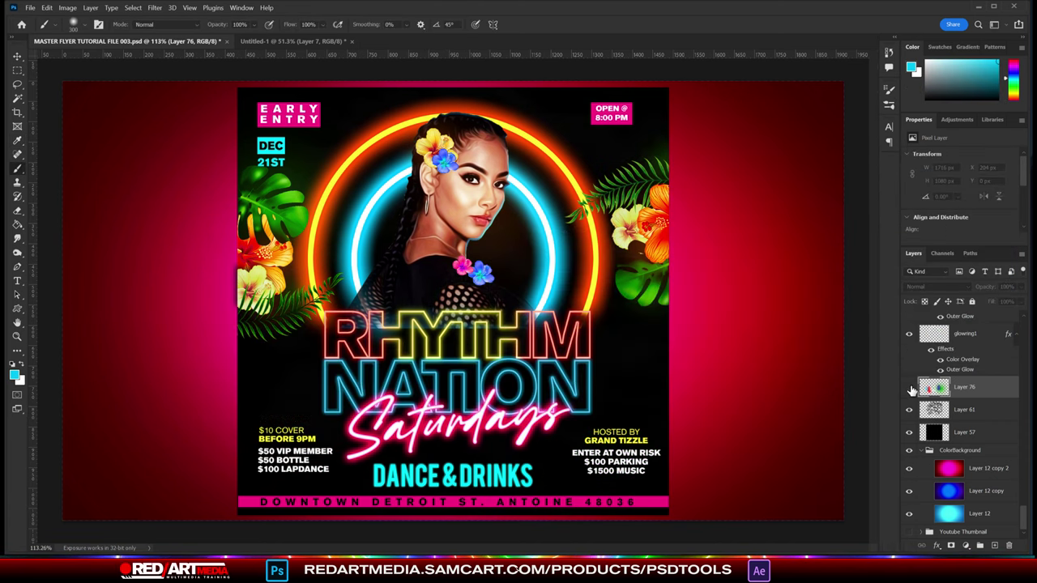
- Stamp the large skyline brush on a new layer behind the title, placed above Layer 77
click(73, 25)
double_click(69, 514)
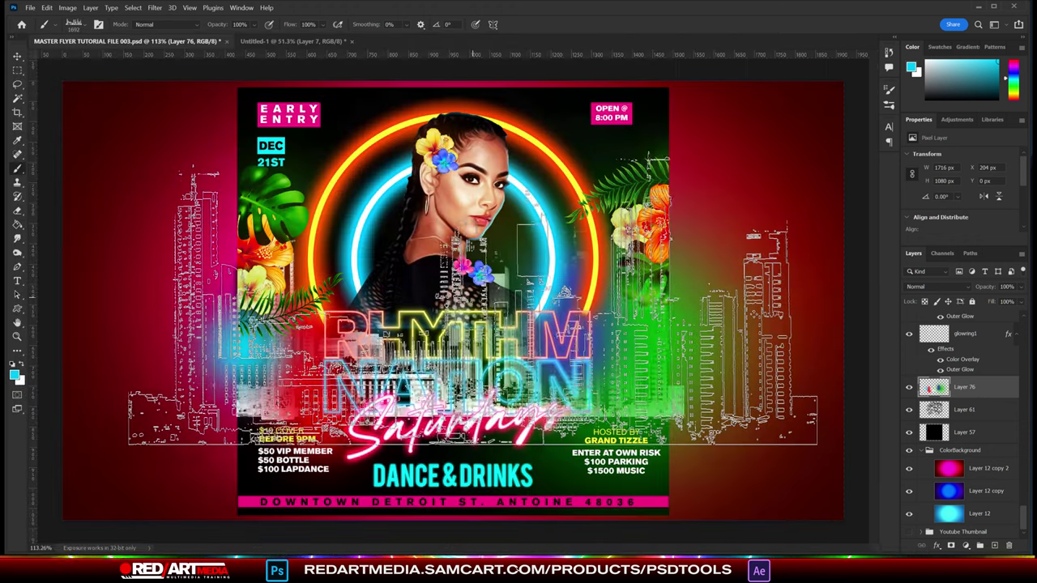
key(bracketleft)
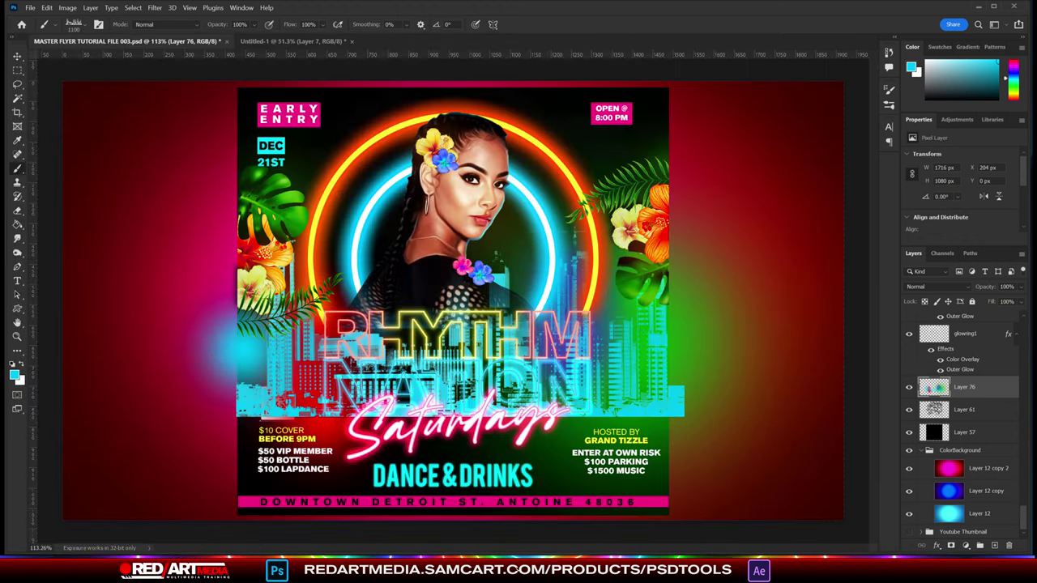
key(ctrl+shift+alt+n)
click(460, 331)
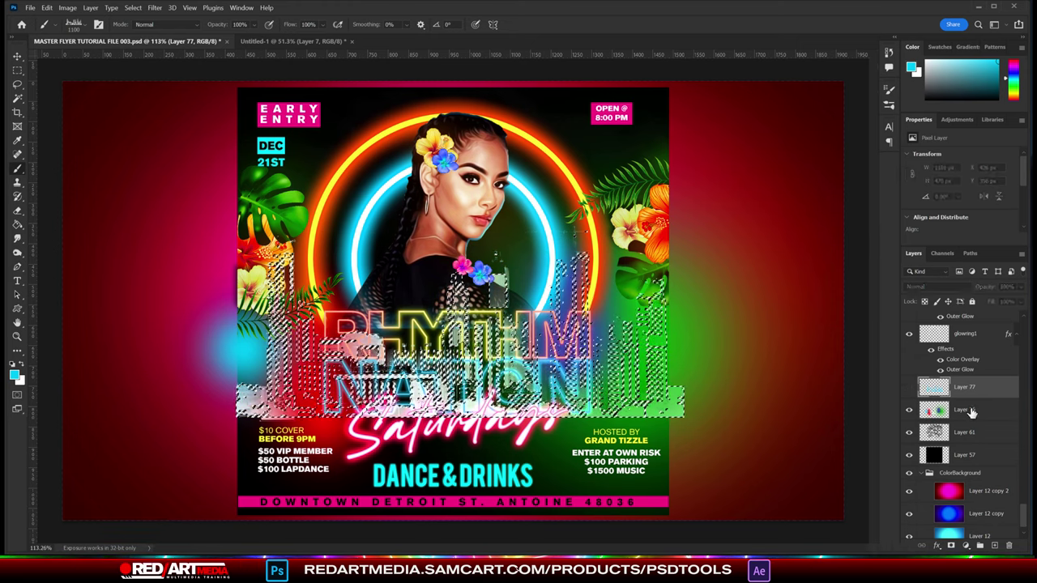
drag(994, 421, 964, 380)
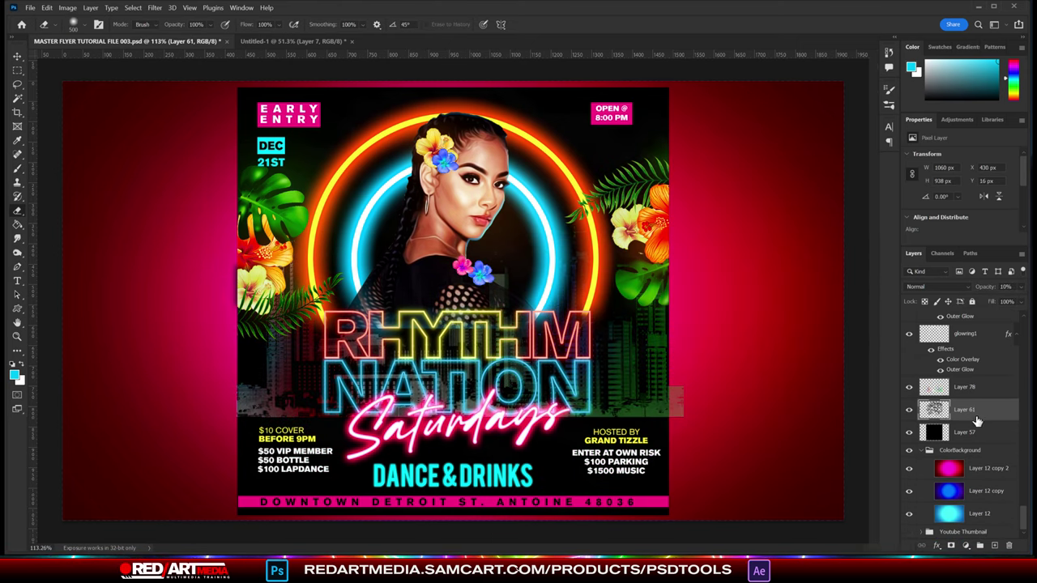
click(964, 387)
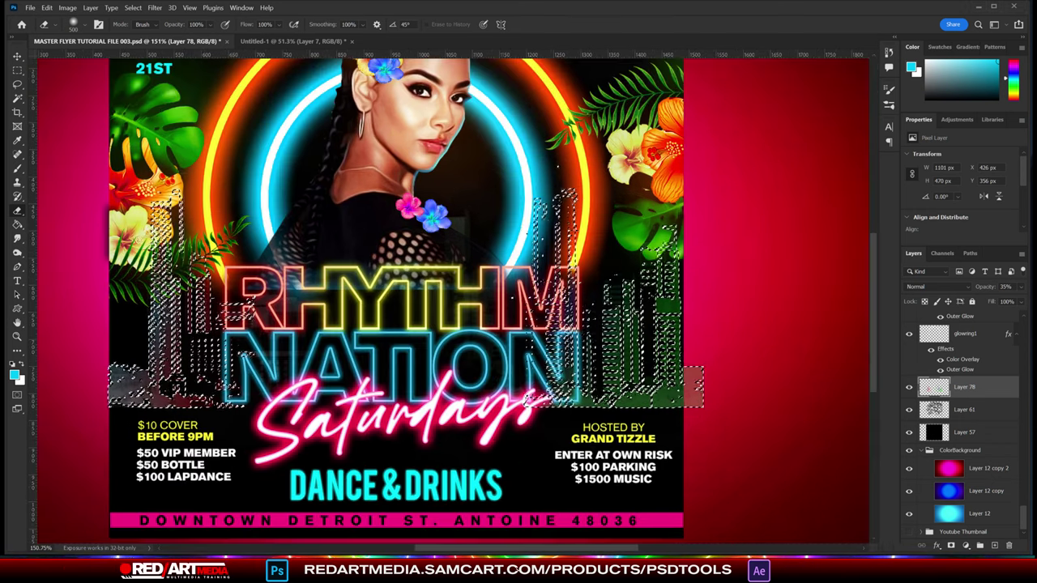
- On a new layer, paint green into the skyline's lower right with a large soft brush
key(b)
click(73, 24)
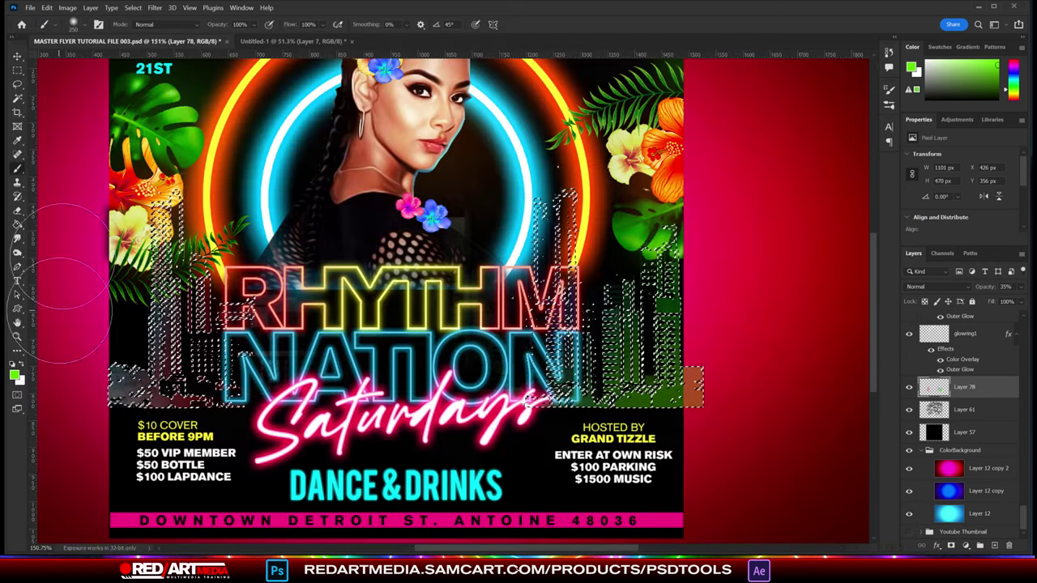
key(ctrl+shift+alt+n)
drag(649, 389, 711, 440)
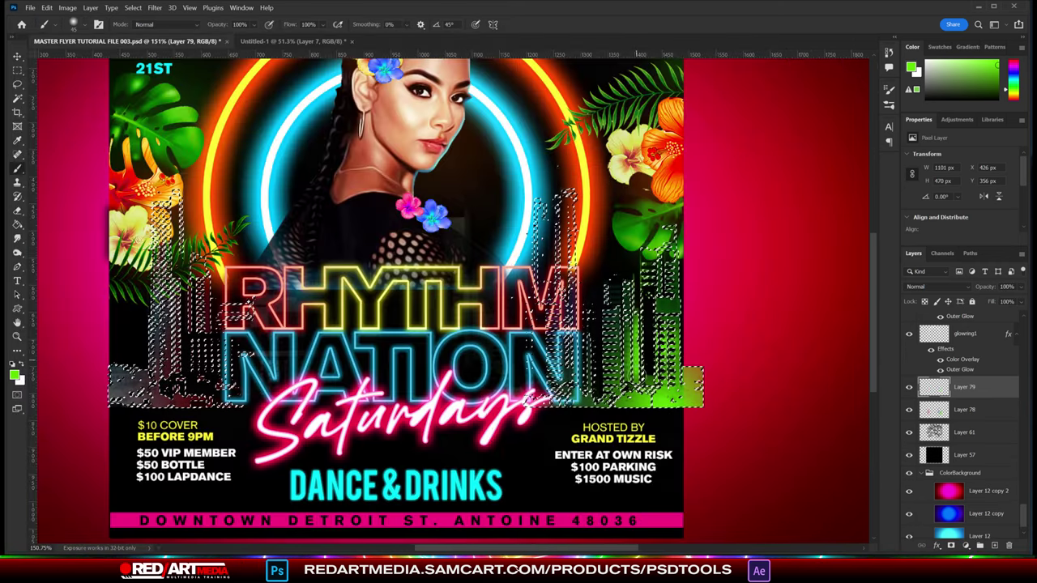
- Paint with dark blue, bright red and blue, then clear the skyline selection
click(14, 375)
click(973, 179)
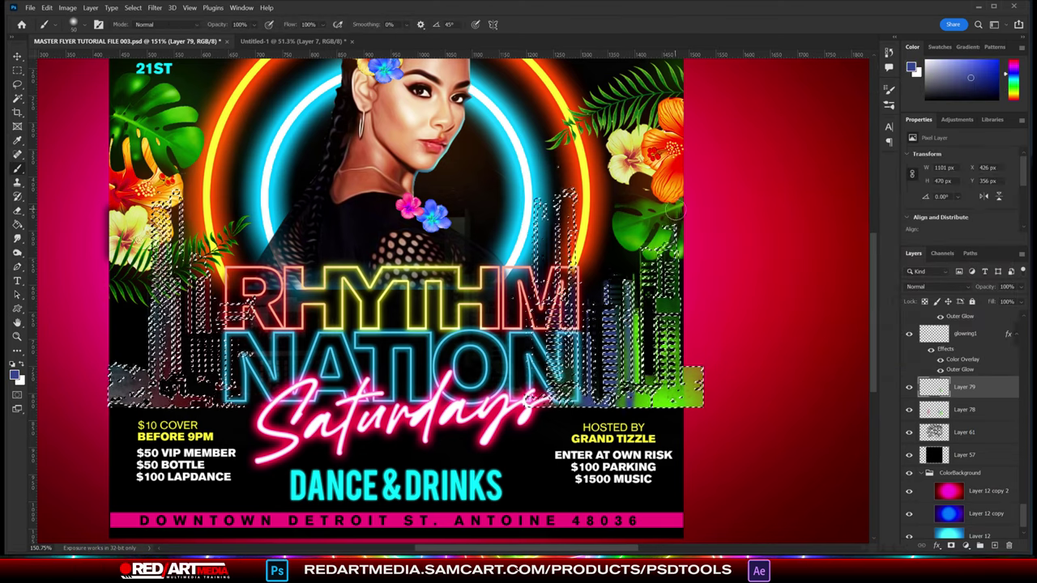
click(15, 374)
click(872, 176)
key(Return)
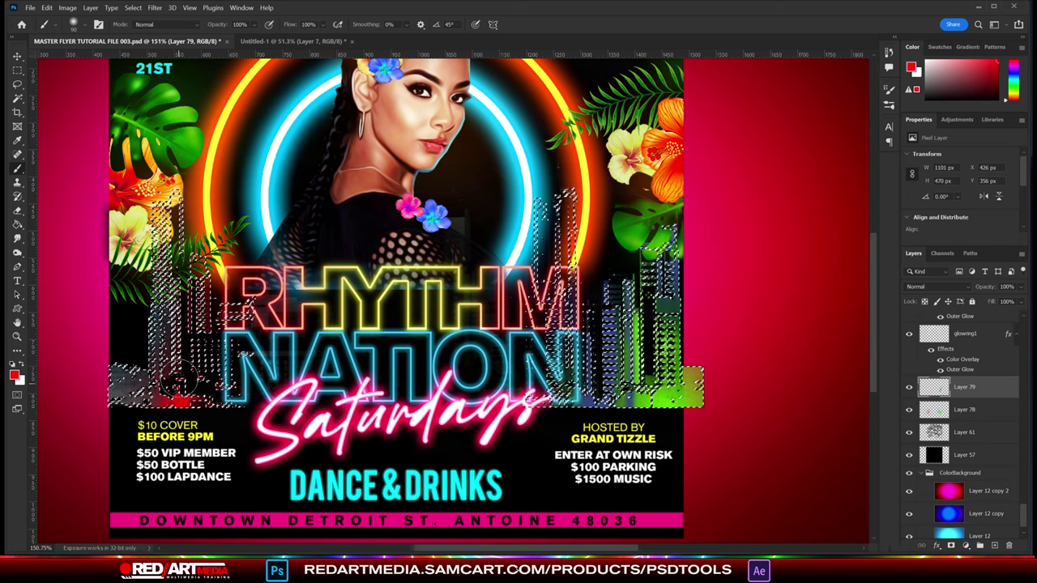
click(15, 375)
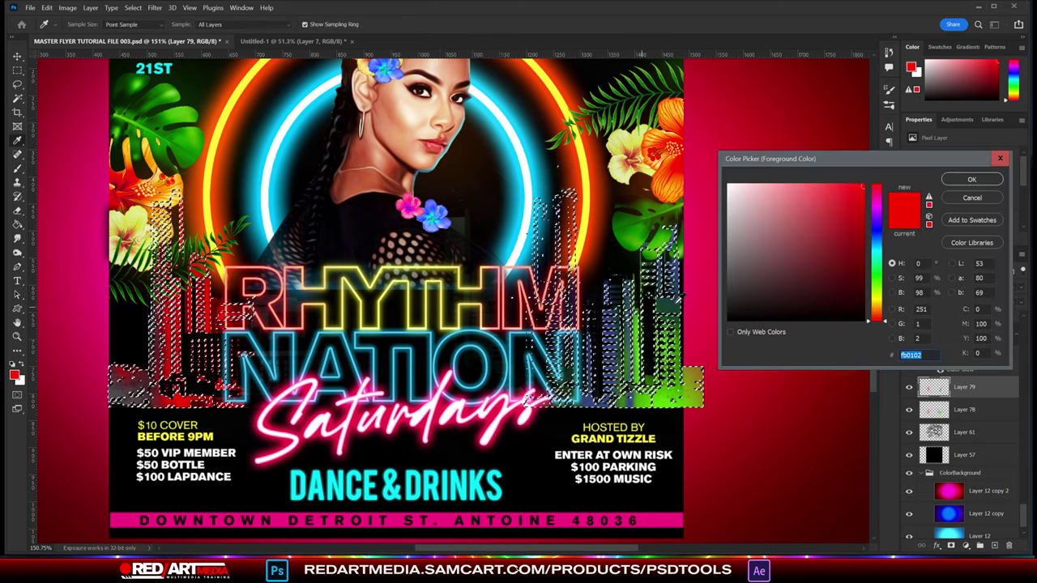
click(873, 213)
key(Return)
key(ctrl+d)
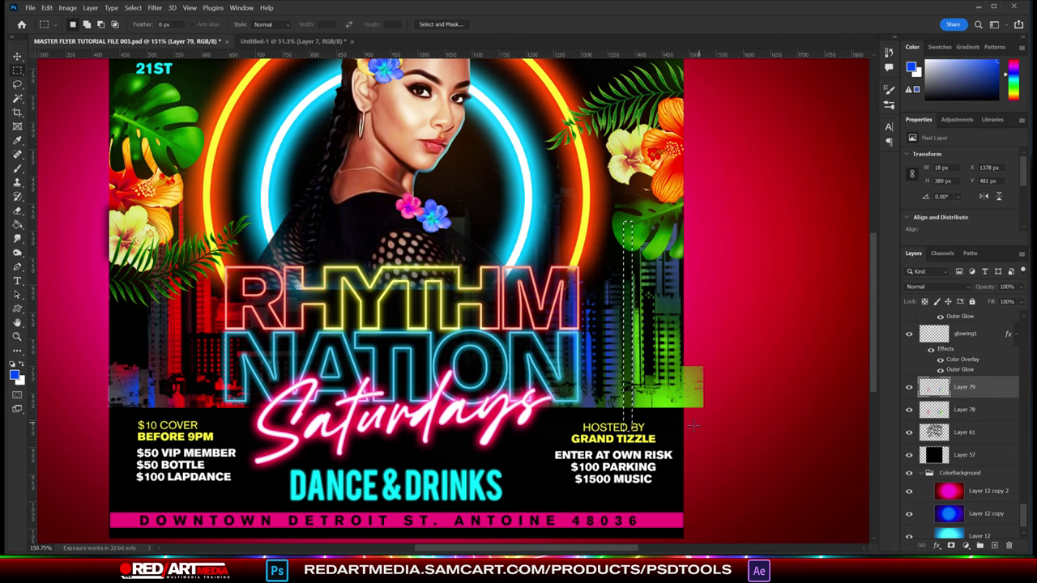
- Mark tall narrow strips on the right and left skyline, then drop the selection
drag(676, 172, 719, 462)
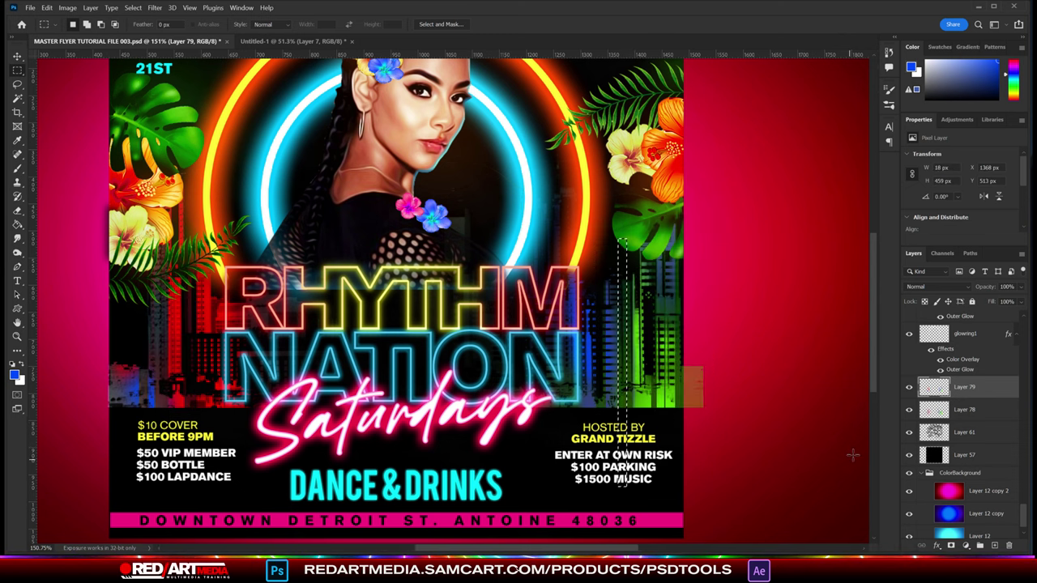
drag(601, 235, 606, 419)
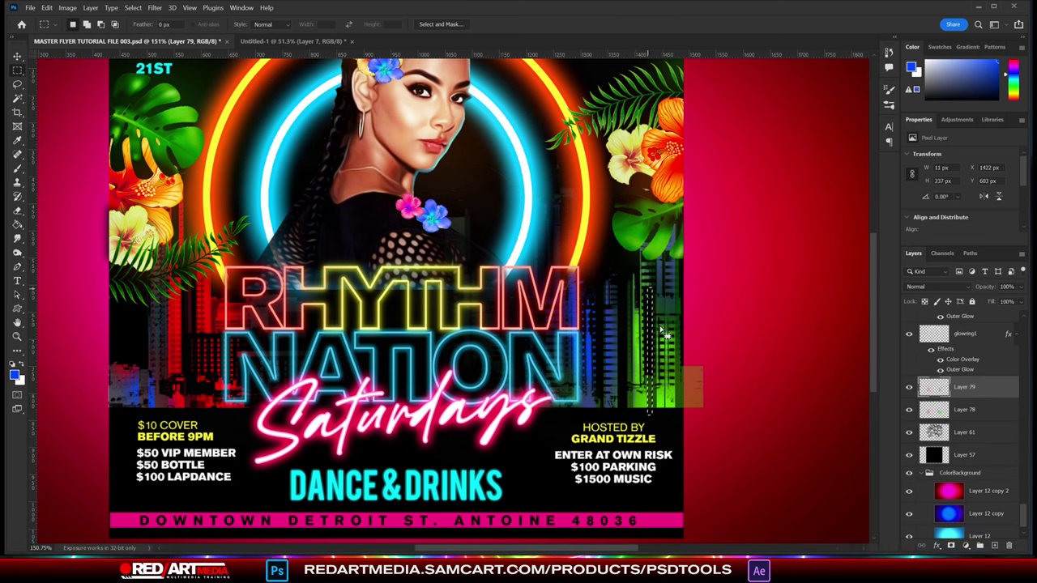
key(alt+bracketleft)
drag(649, 202, 657, 296)
drag(187, 190, 175, 405)
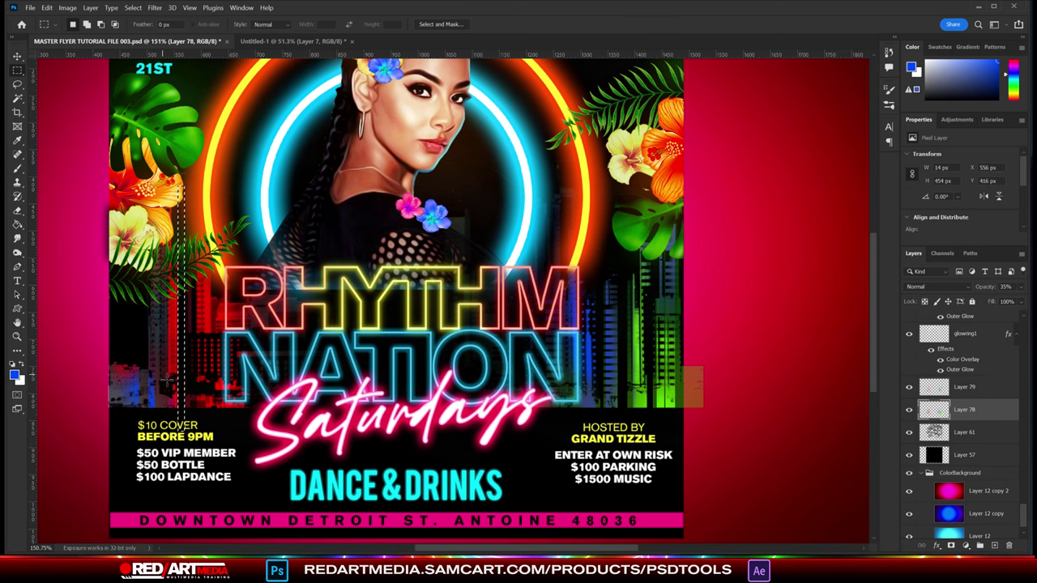
key(alt+bracketright)
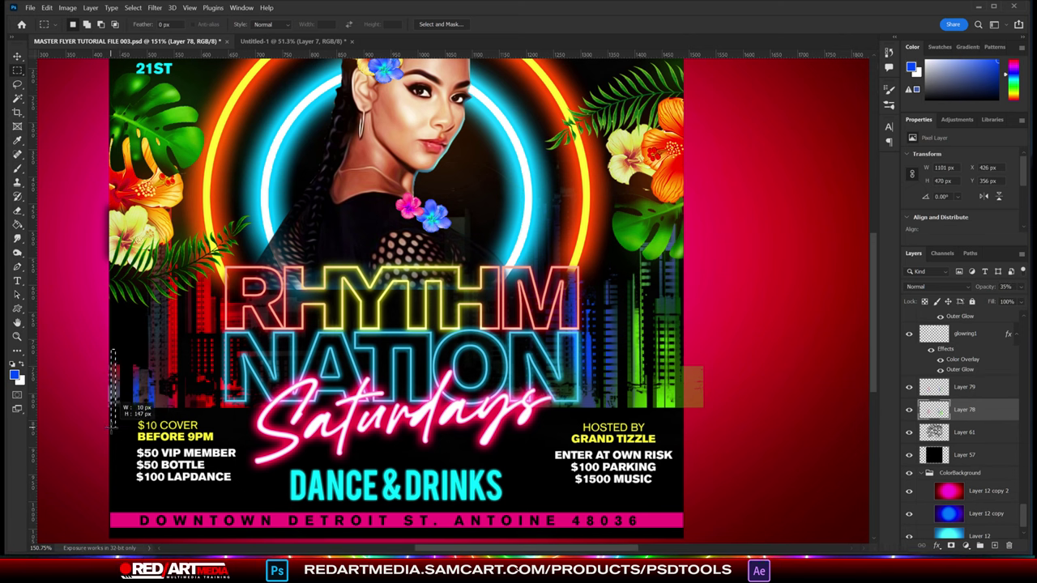
key(ctrl+d)
- Erase stray colour from the upper left, lower the layer's opacity, and duplicate it
key(e)
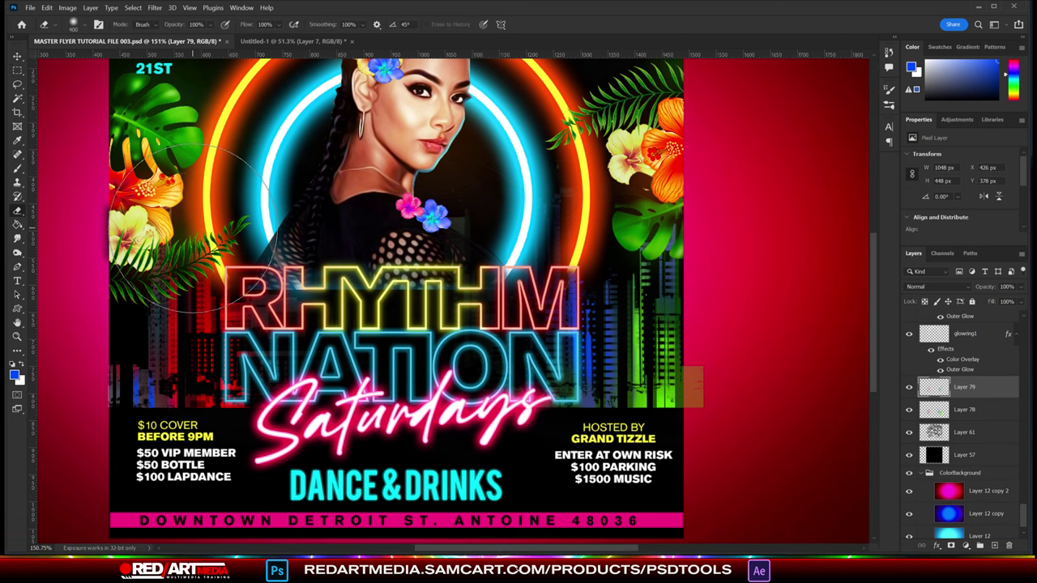
key(bracketleft)
drag(324, 210, 535, 405)
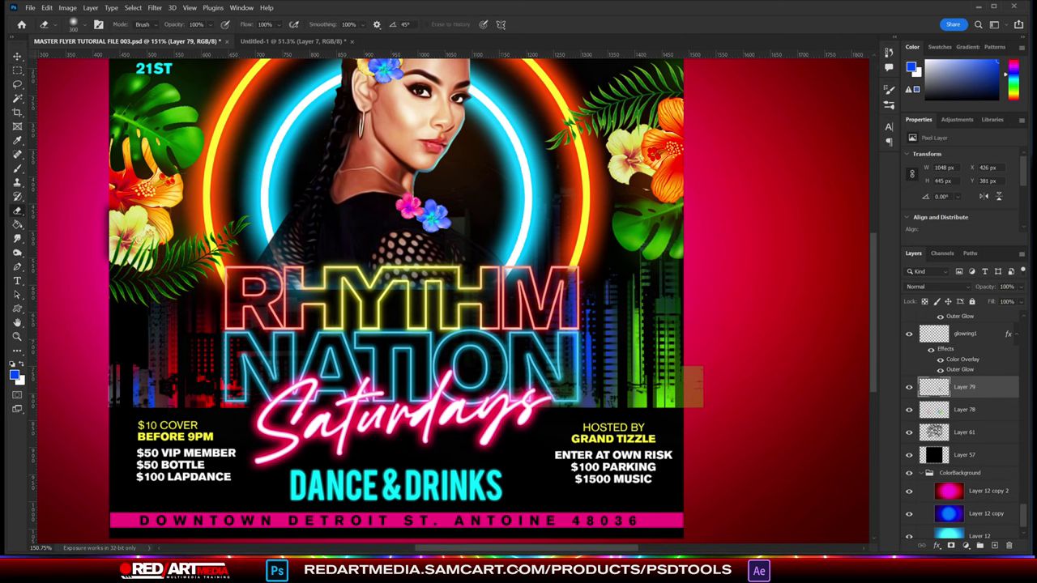
drag(1020, 287, 997, 302)
key(ctrl+j)
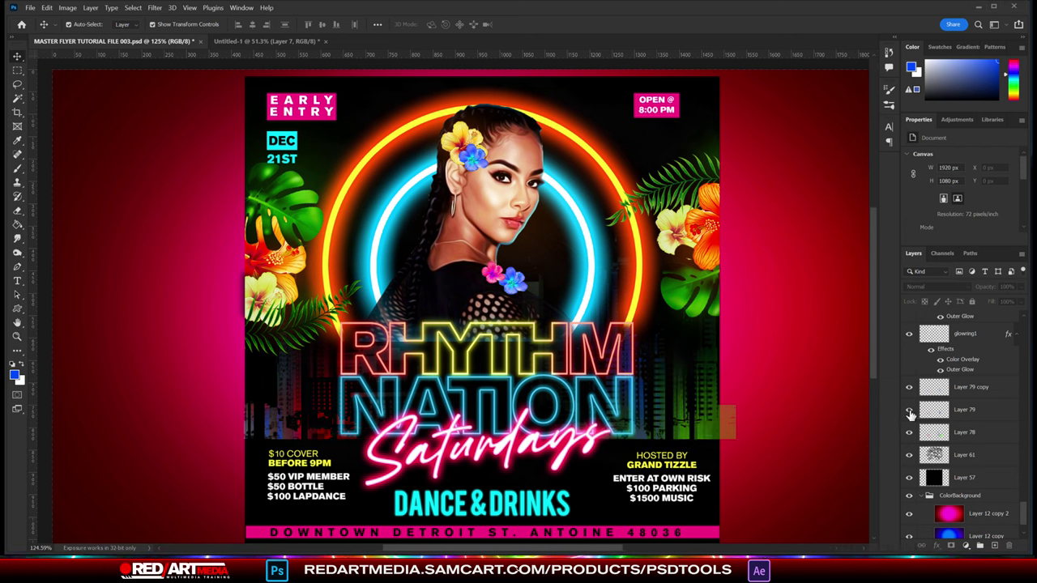
- Stretch the original coloured skyline further left and lower its top
click(964, 409)
key(ctrl+t)
drag(248, 340, 225, 340)
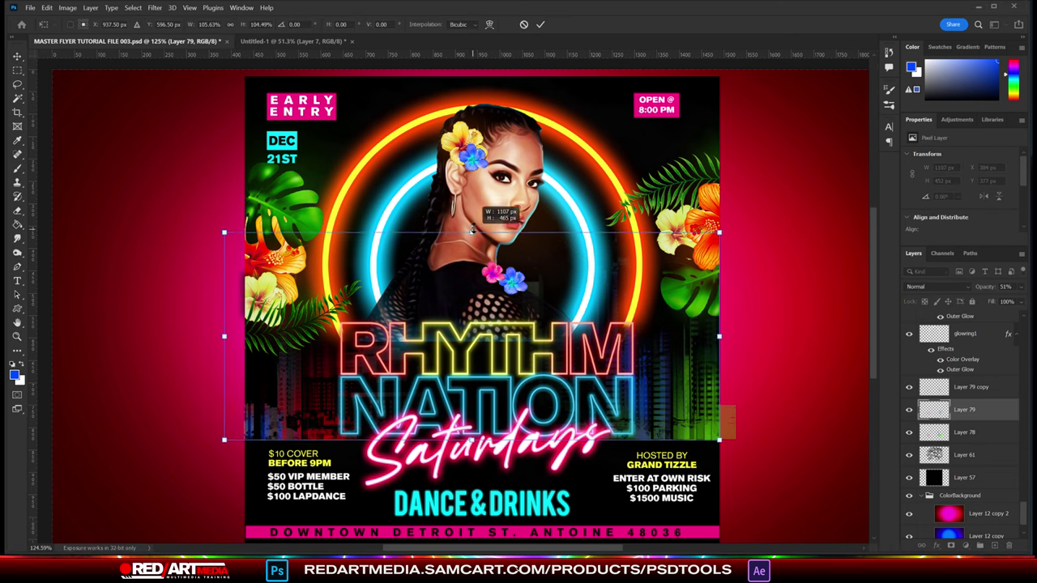
drag(473, 231, 477, 277)
key(Return)
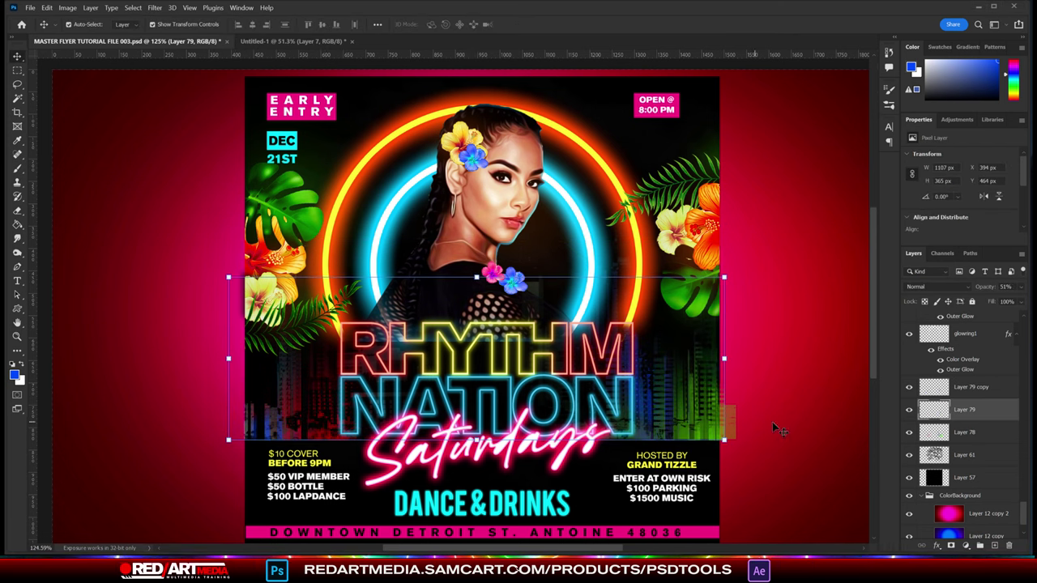
- Marquee a tall bar by the right buildings on a new layer and pick green paint
click(17, 69)
drag(709, 437, 685, 329)
key(ctrl+shift+alt+n)
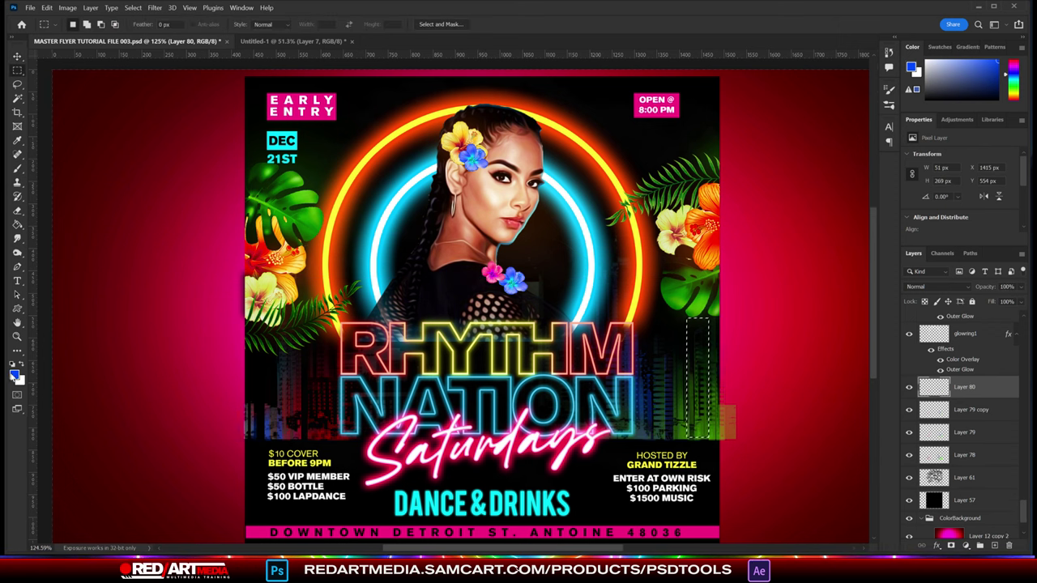
key(b)
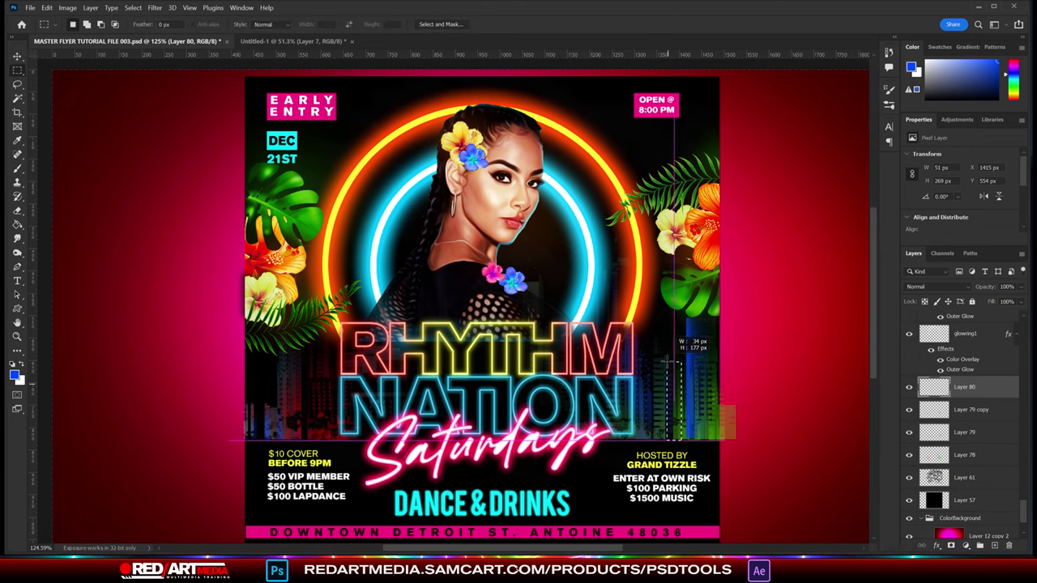
click(14, 374)
click(972, 178)
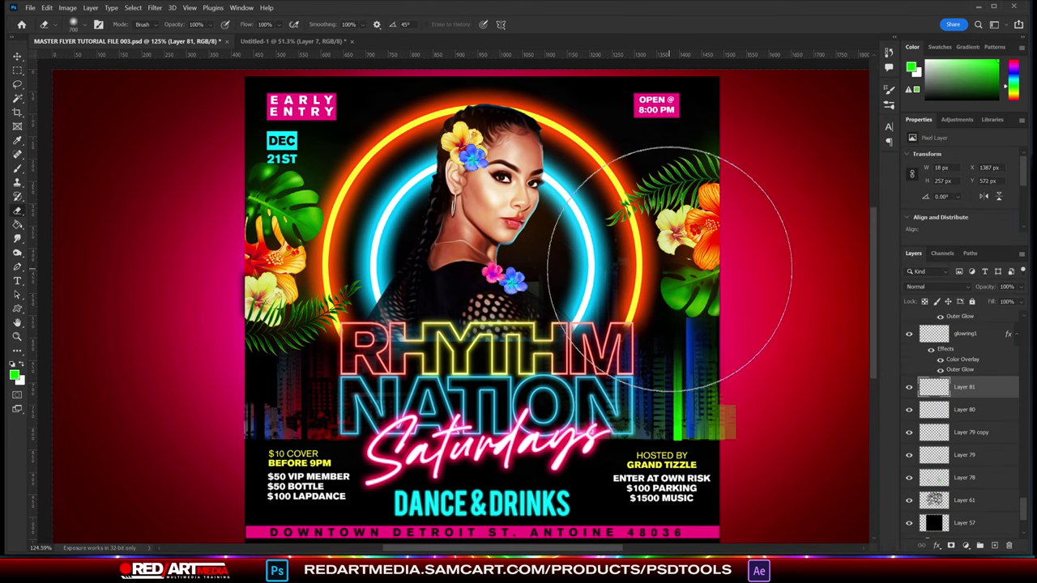
- Nudge the green bar into place and put a copy to its right
key(ctrl+t)
scroll(712, 405, up, 3)
key(Return)
drag(660, 451, 664, 458)
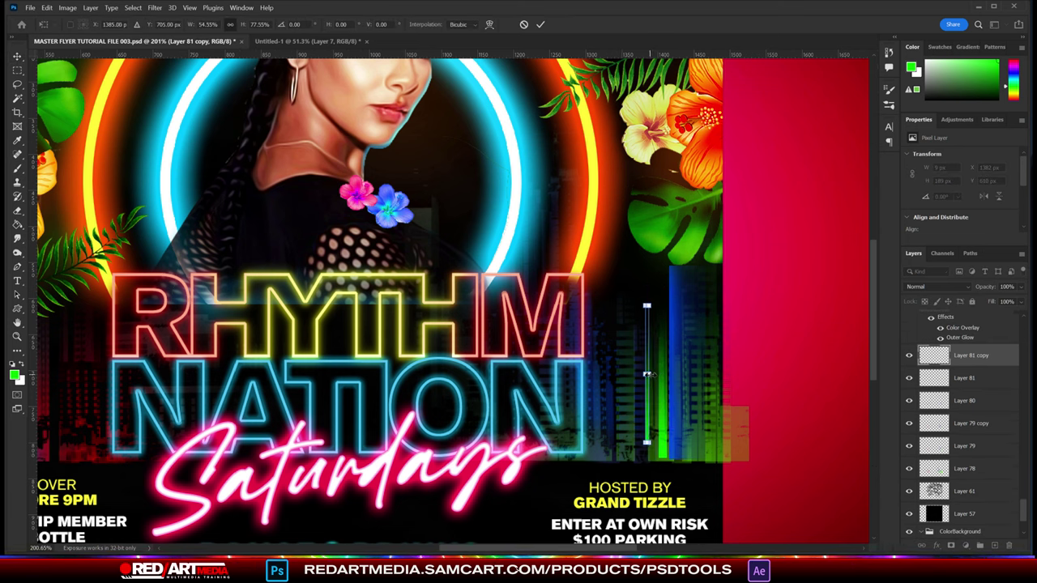
key(Return)
drag(647, 375, 709, 440)
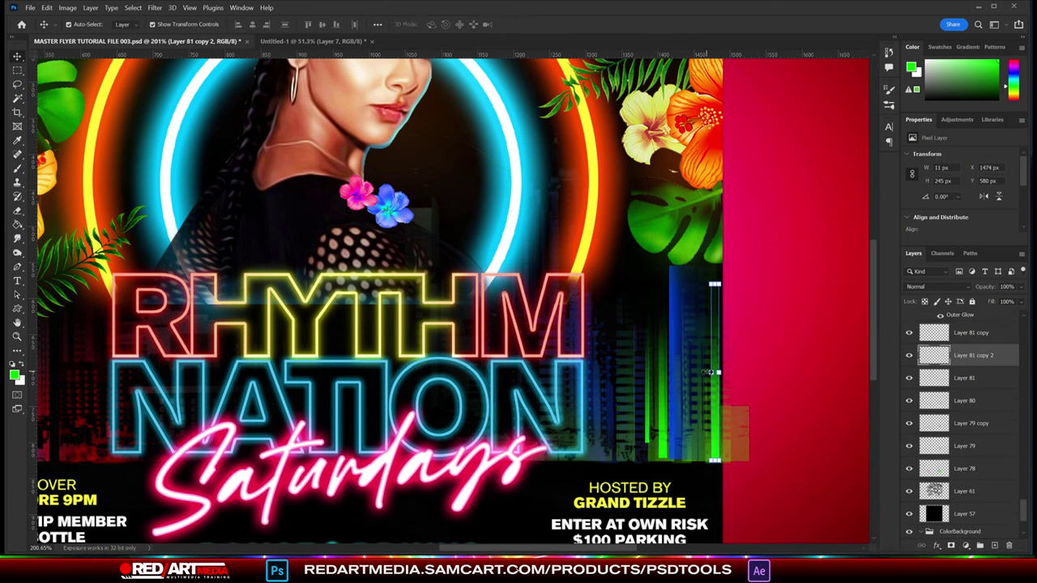
- Widen the copied bar, shift it slightly left, and make it taller
key(ctrl+t)
drag(716, 372, 724, 277)
drag(736, 393, 717, 393)
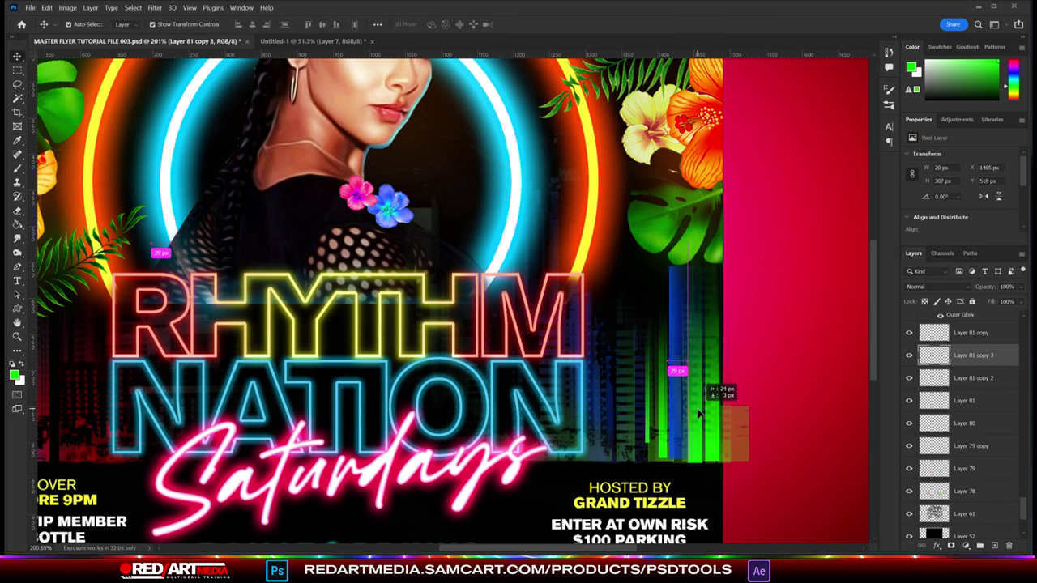
key(ctrl+t)
drag(694, 240, 694, 237)
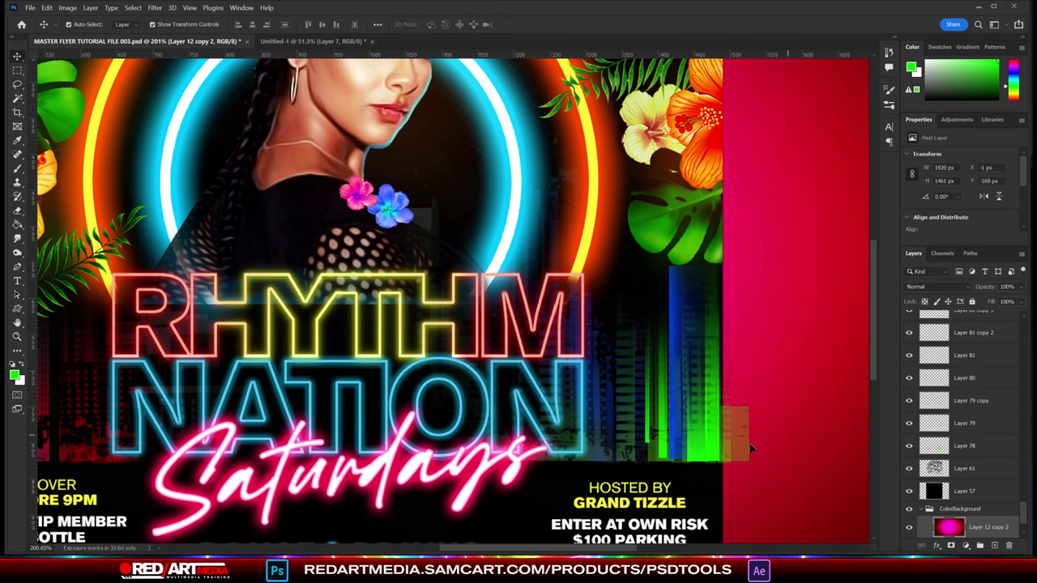
drag(972, 355, 1001, 545)
- Place a narrower bar copy further left and move the bar copies to the flyer's left side
drag(640, 438, 604, 438)
key(ctrl+t)
drag(650, 409, 614, 409)
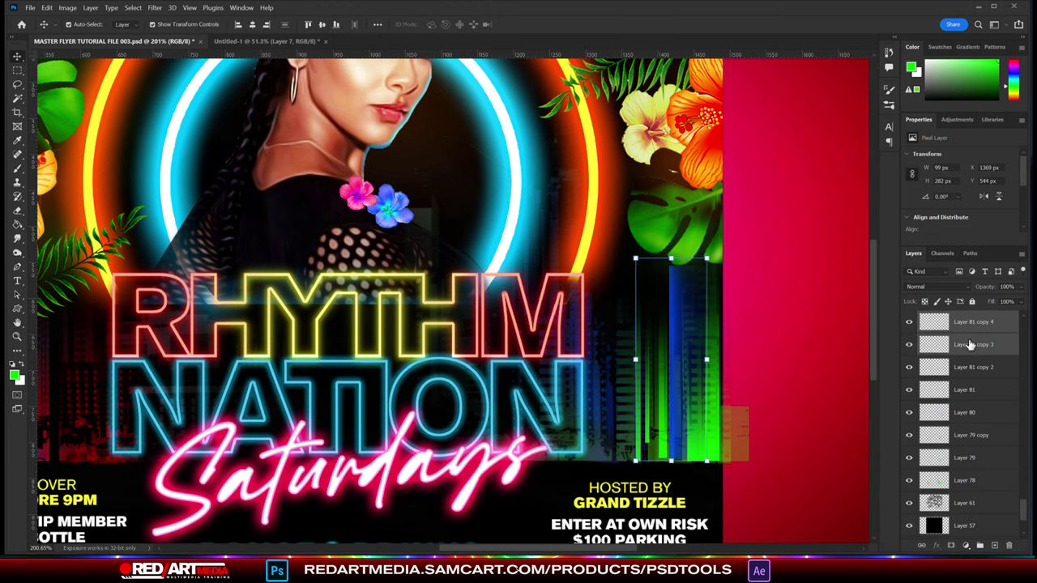
drag(997, 438, 996, 442)
drag(712, 445, 515, 408)
click(68, 7)
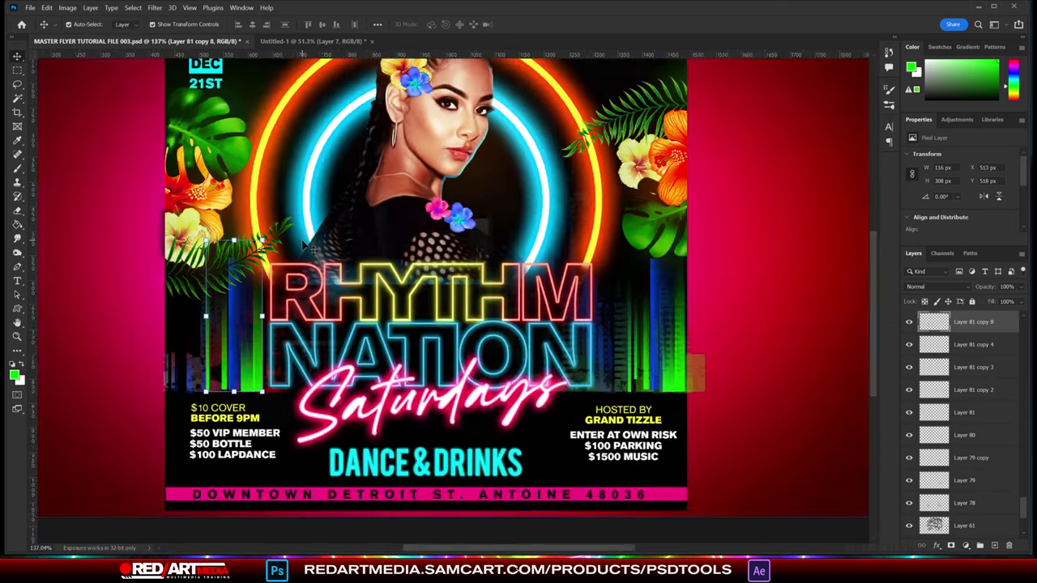
- Apply a small Hue/Saturation hue shift to the copied neon bars
click(68, 7)
mouse_move(67, 77)
click(203, 87)
drag(804, 147, 797, 151)
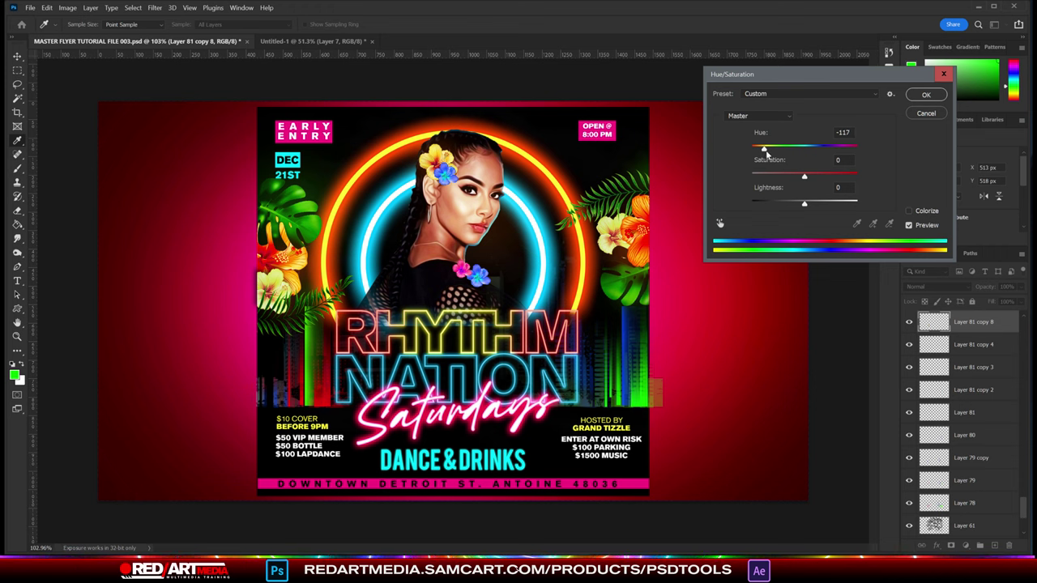
key(Return)
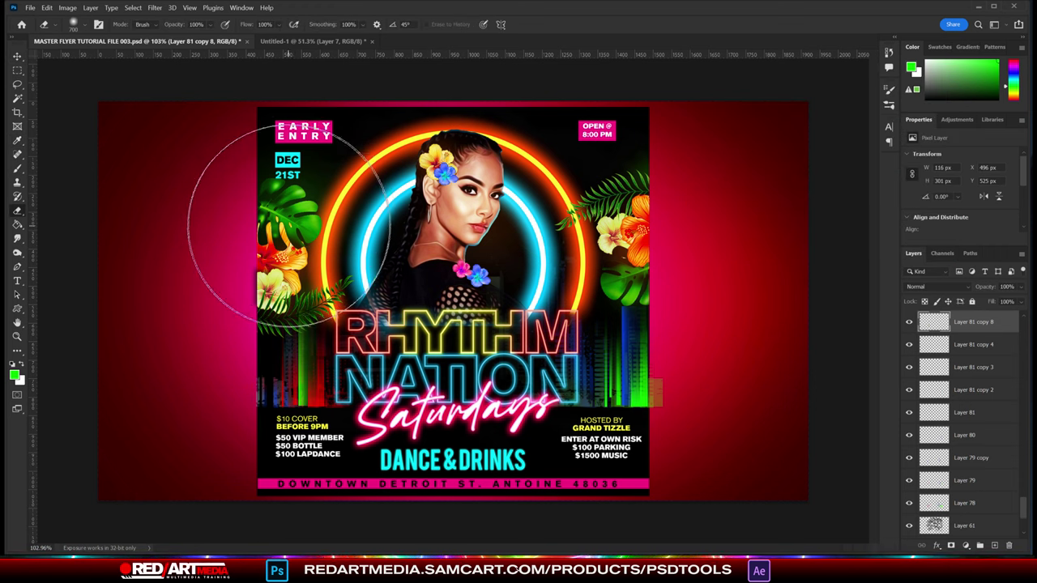